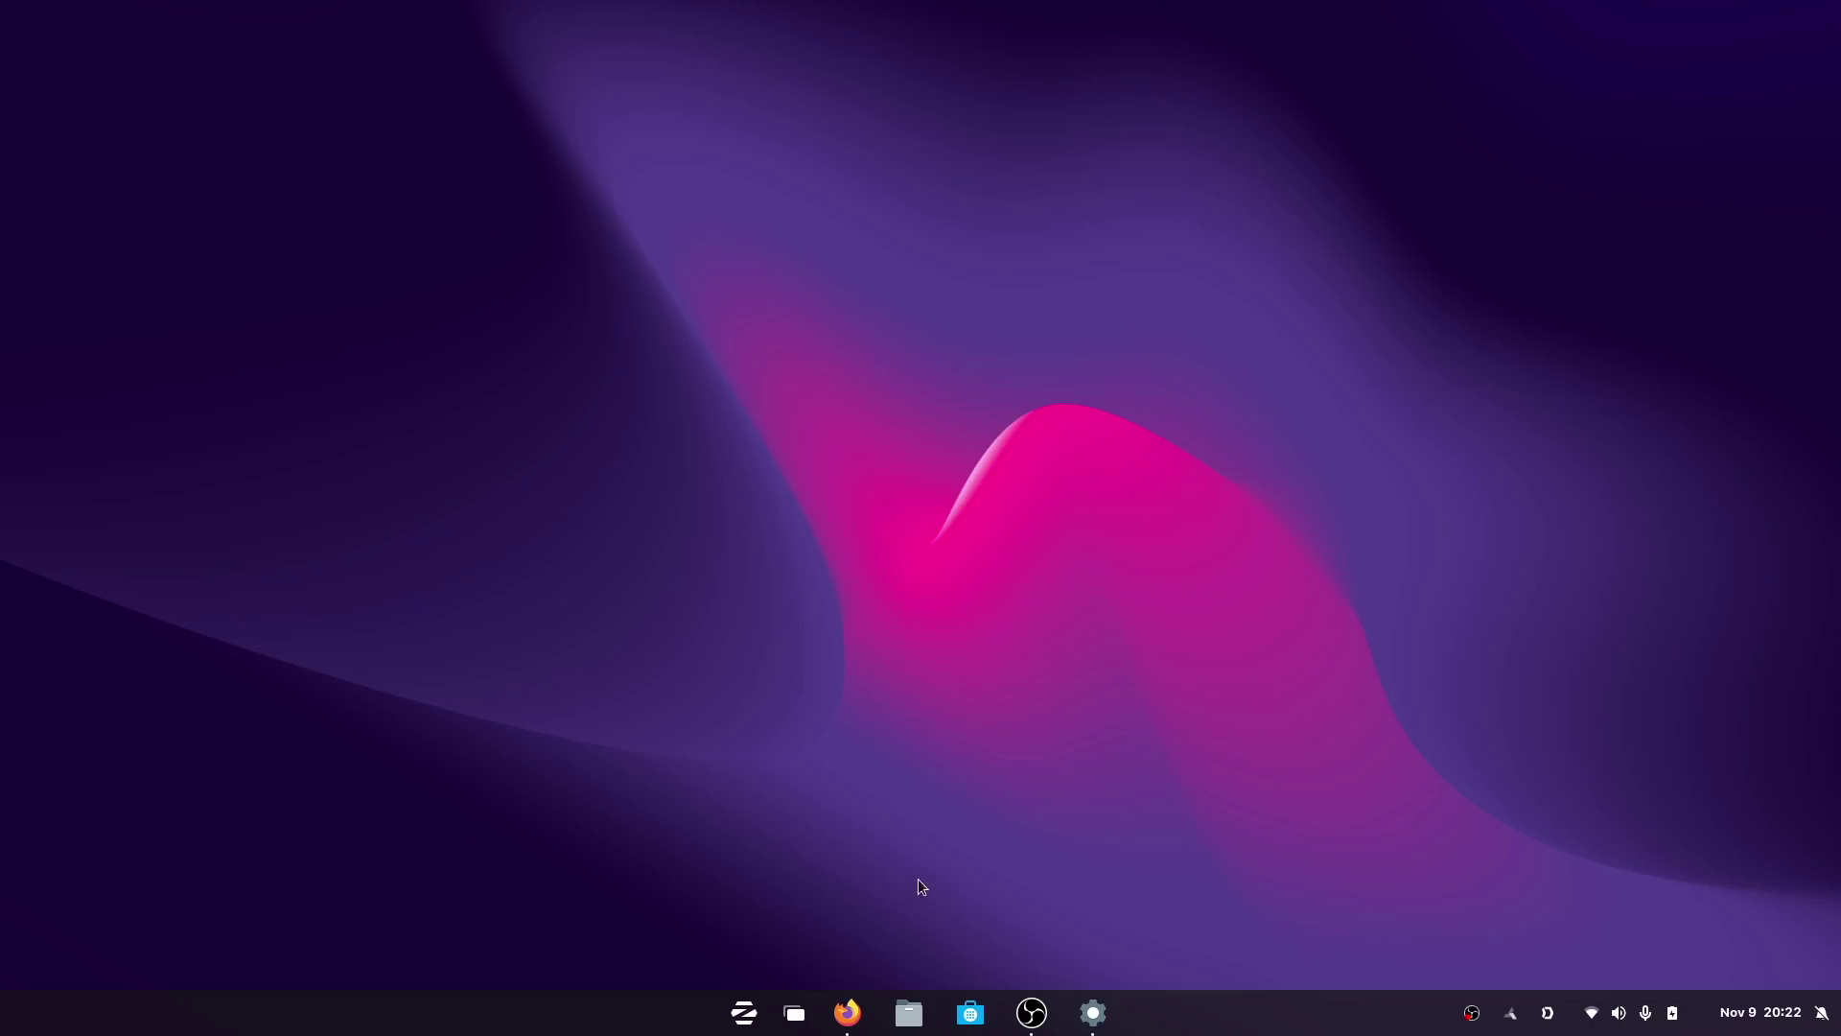
Open the Home folder in Files, reposition its window, and briefly search 'gn' in Activities.
left_click(909, 1013)
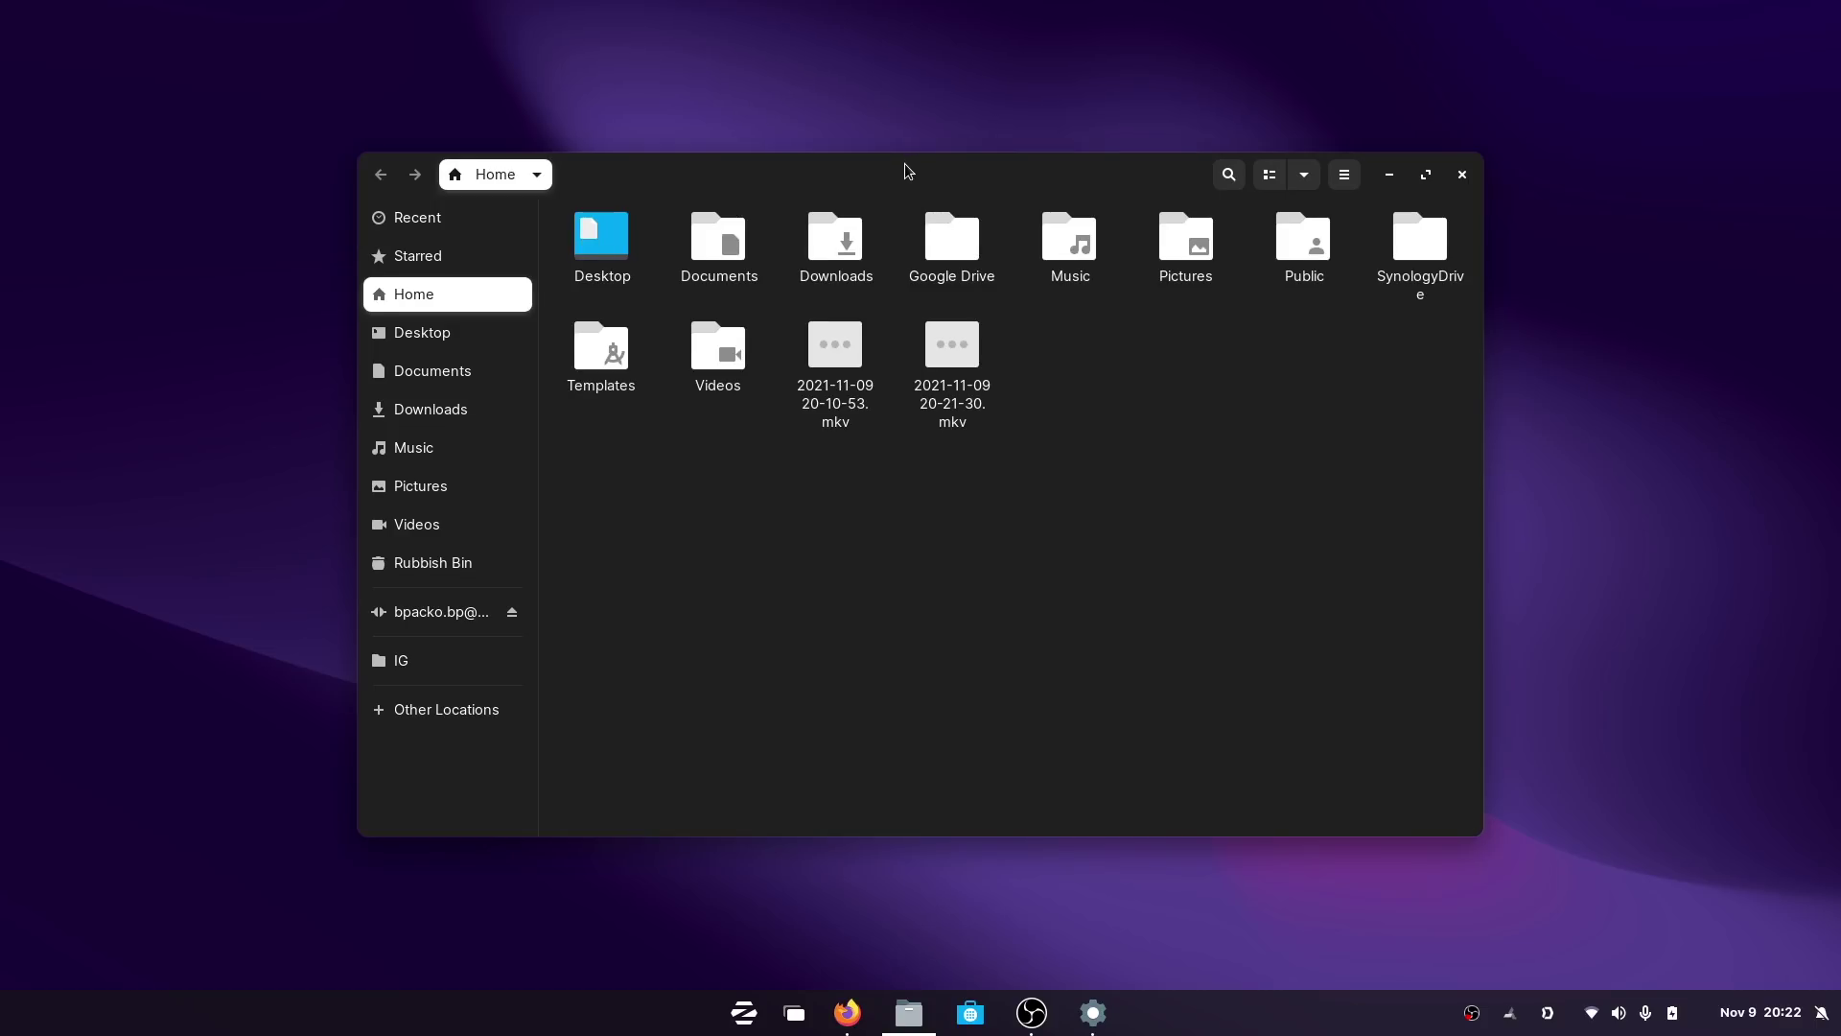
mouse_move(907, 171)
left_mouse_down()
mouse_move(785, 173)
mouse_move(913, 189)
mouse_move(893, 196)
left_mouse_up()
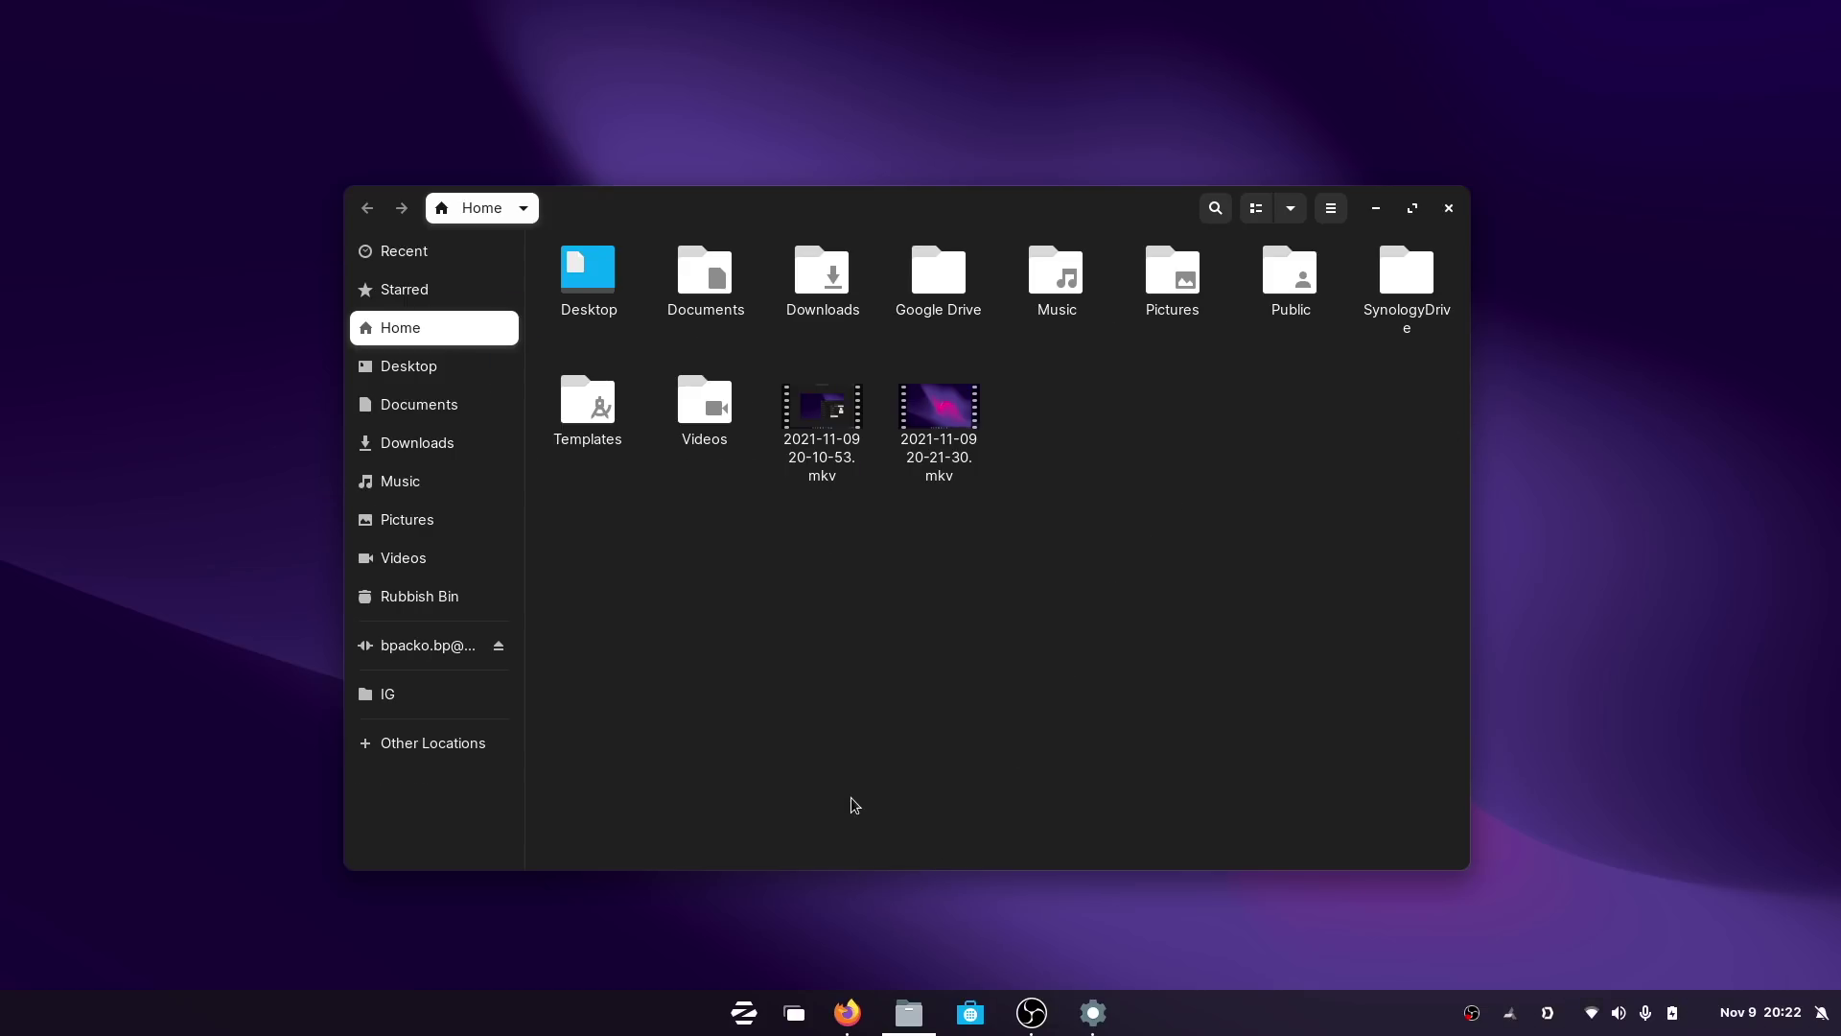
key("super")
type("gn")
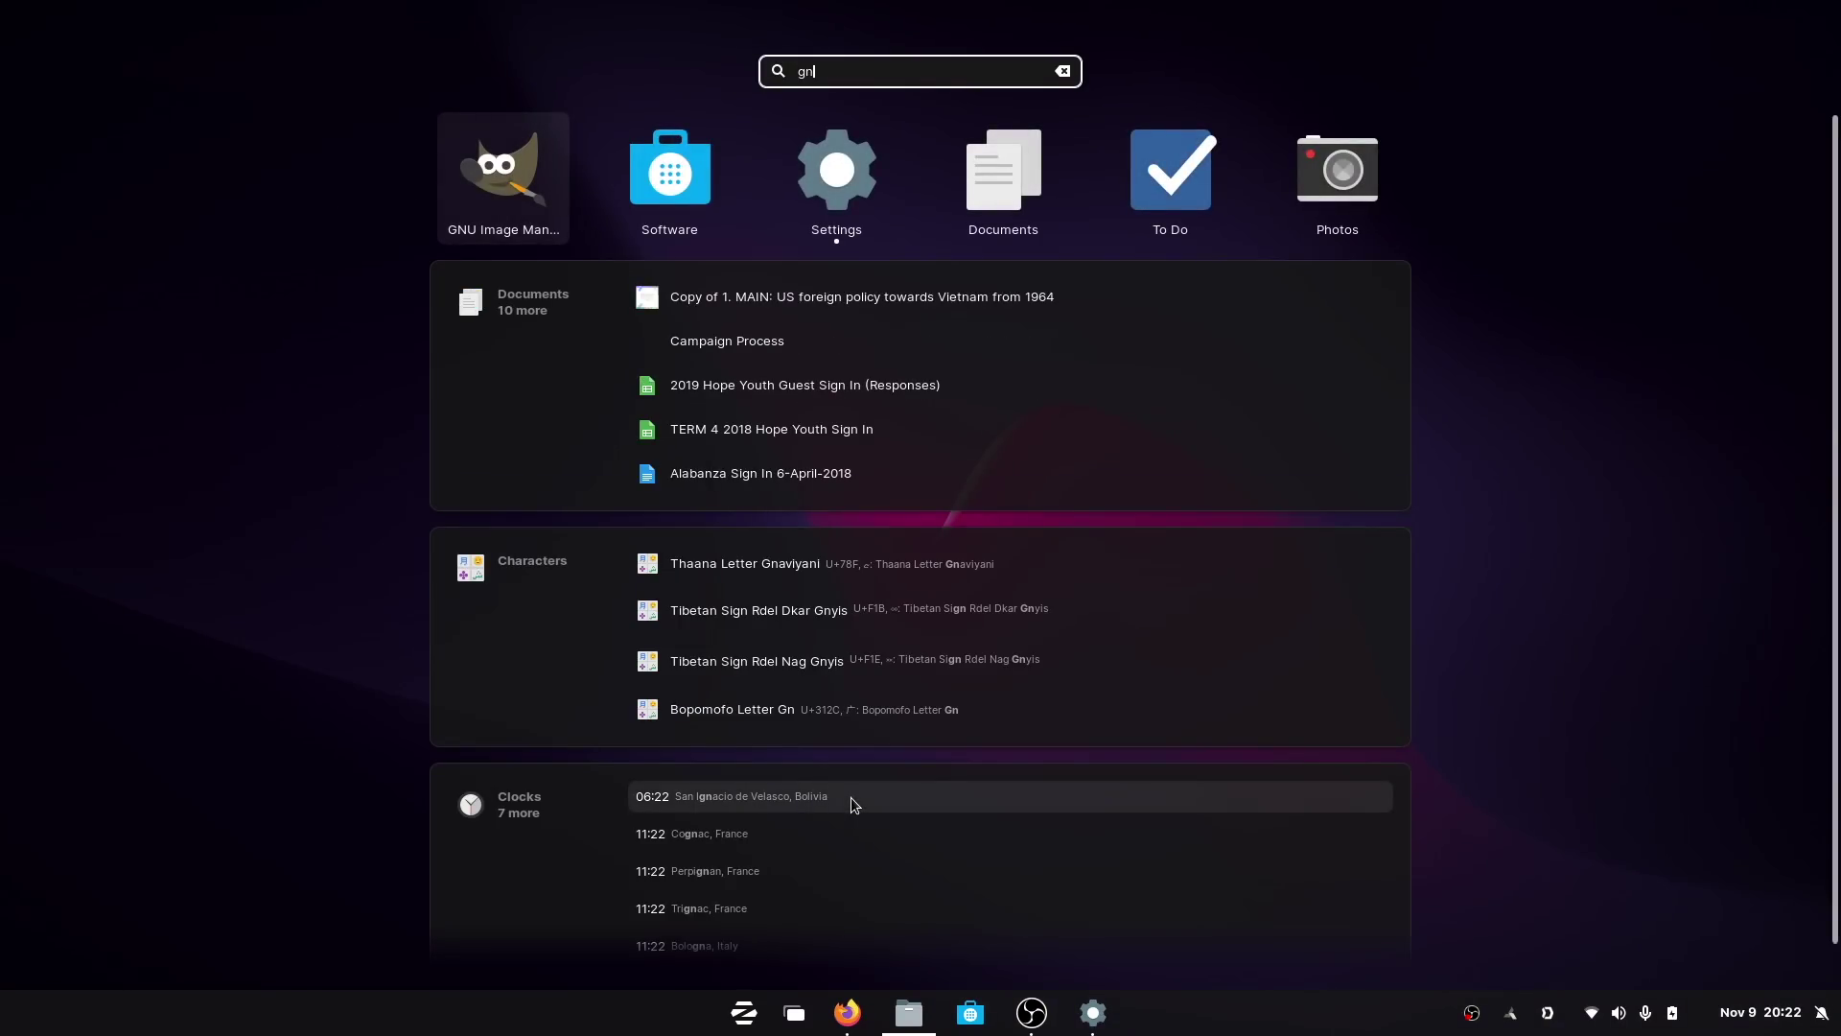
key("super")
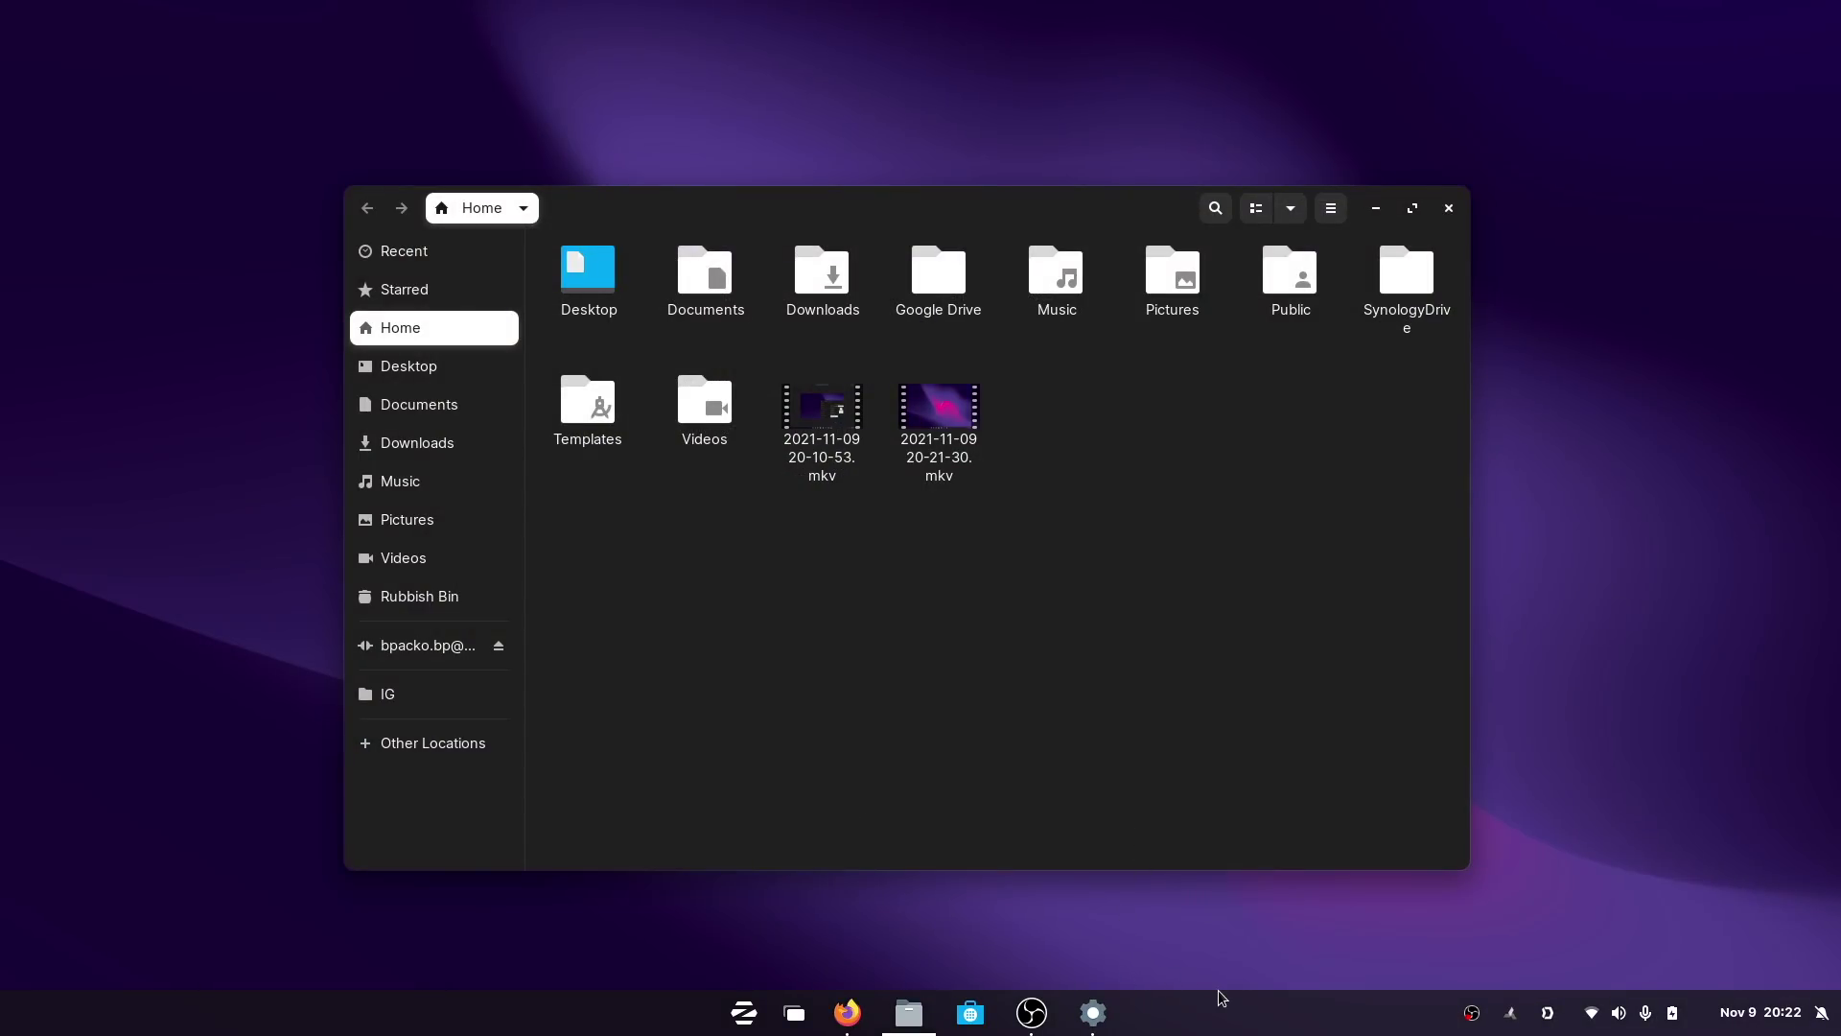
Bring Online Accounts forward and open the Google account's details, all seven services enabled.
left_click(1092, 1013)
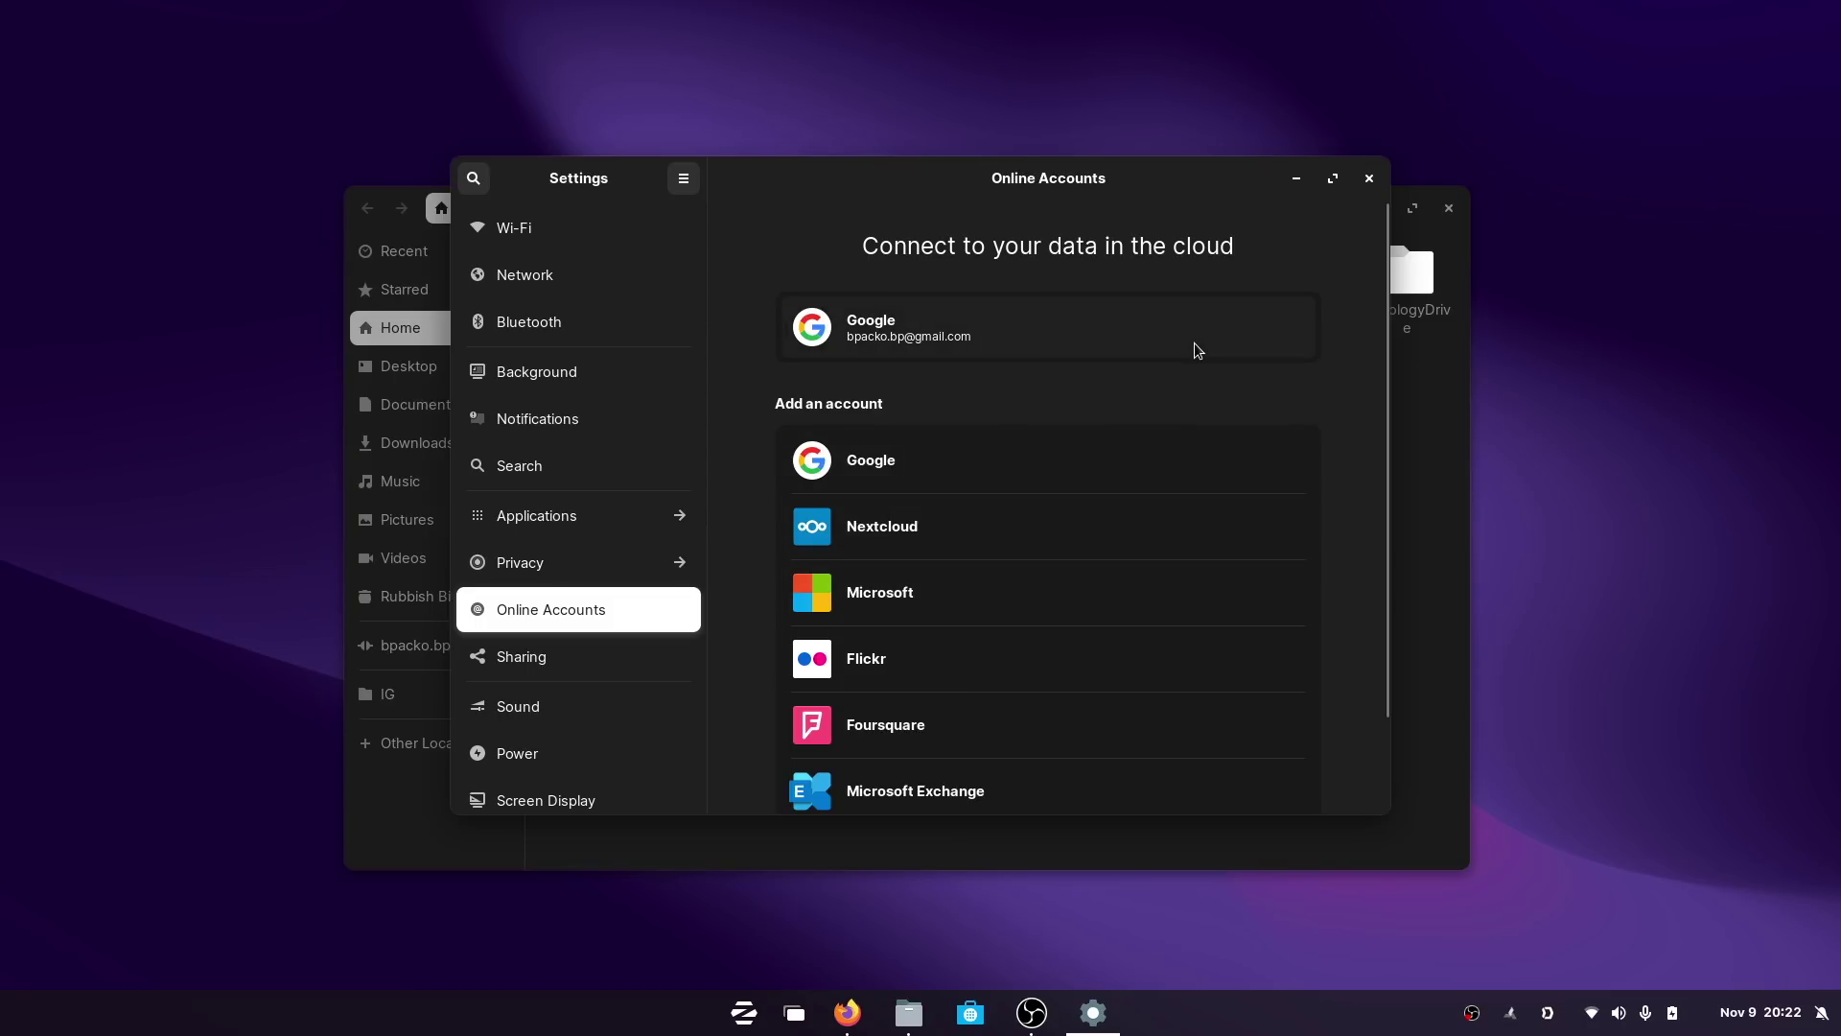
left_click(1086, 336)
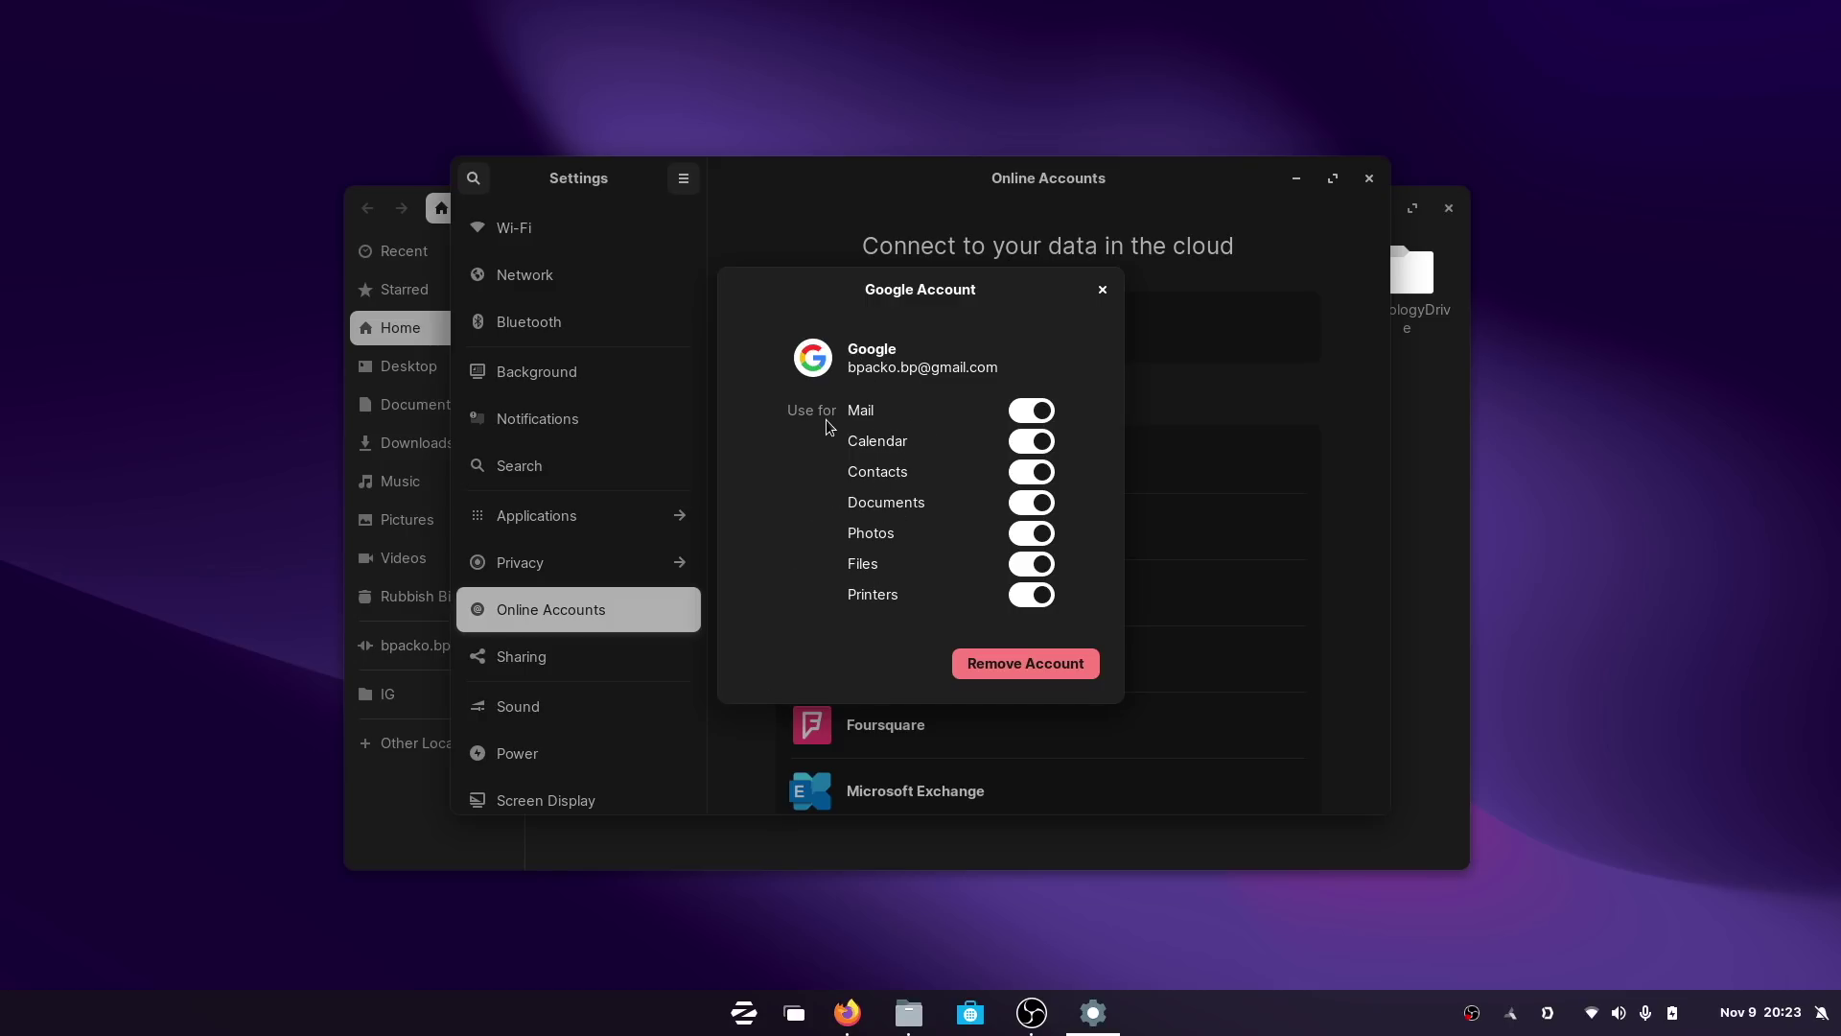
Launch Evolution from the Zorin menu by searching 'ev'.
left_click(743, 1012)
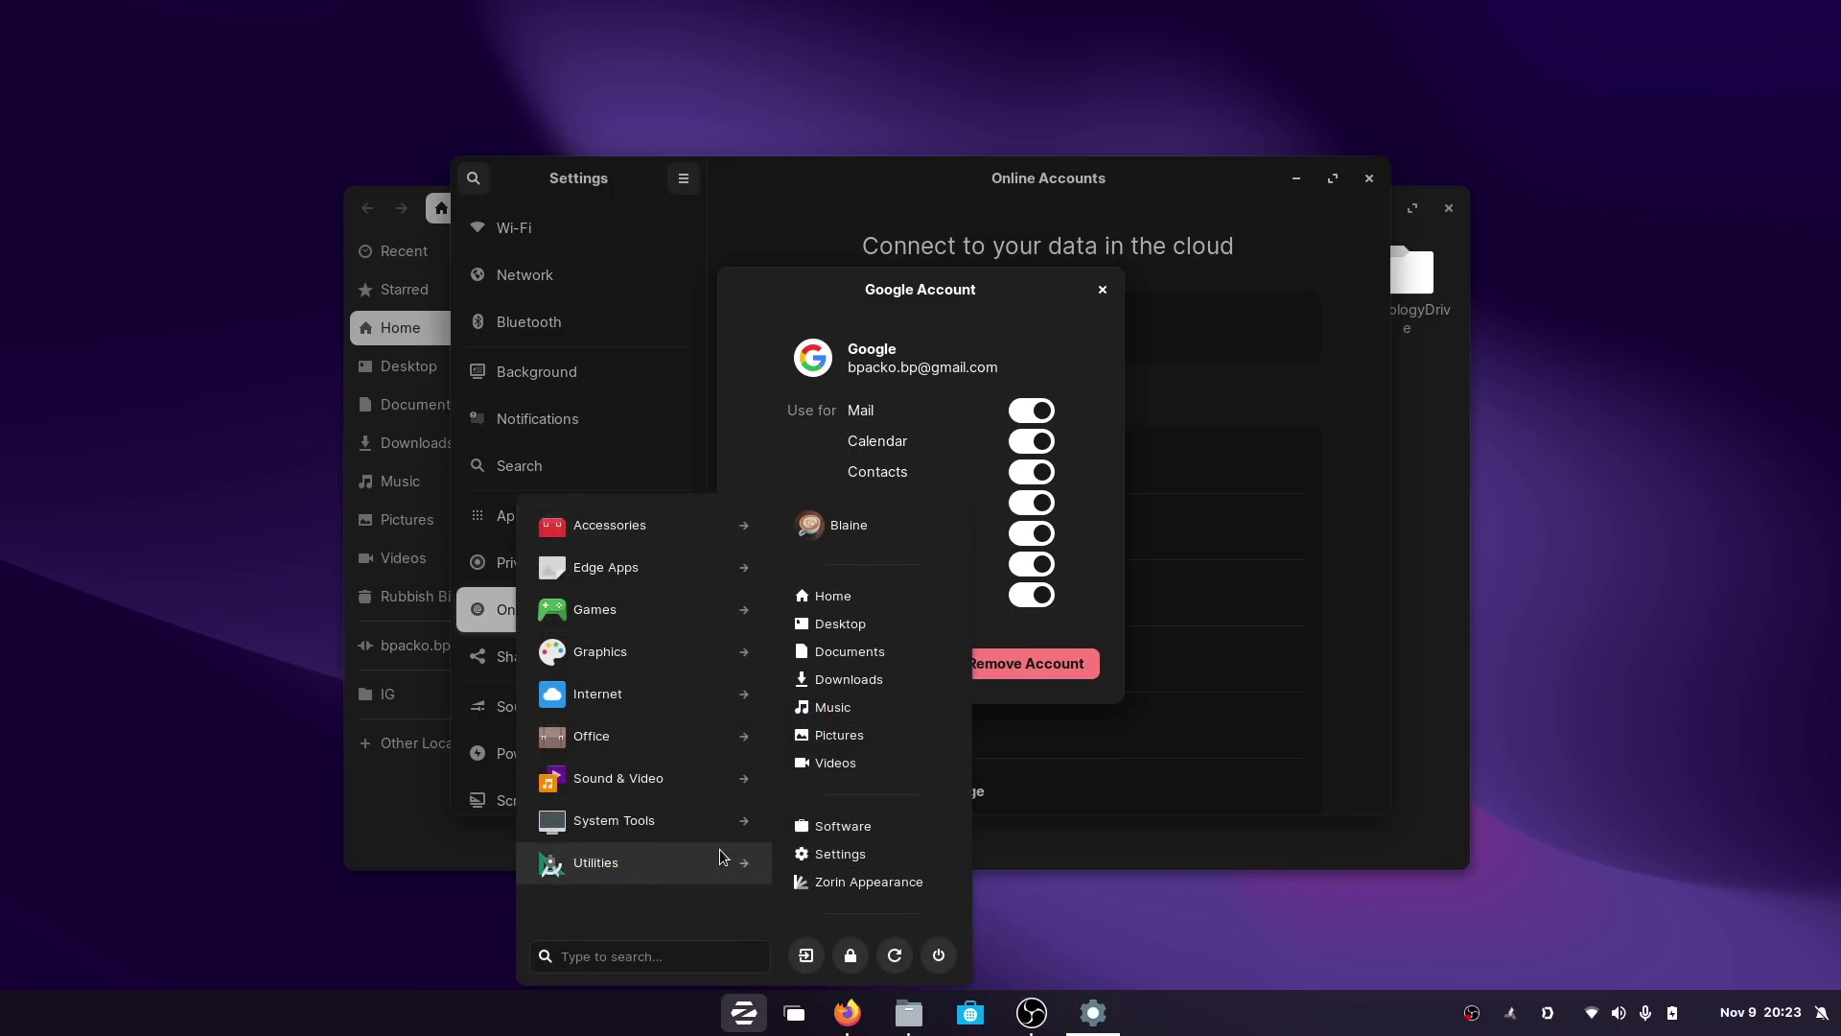
type("ev")
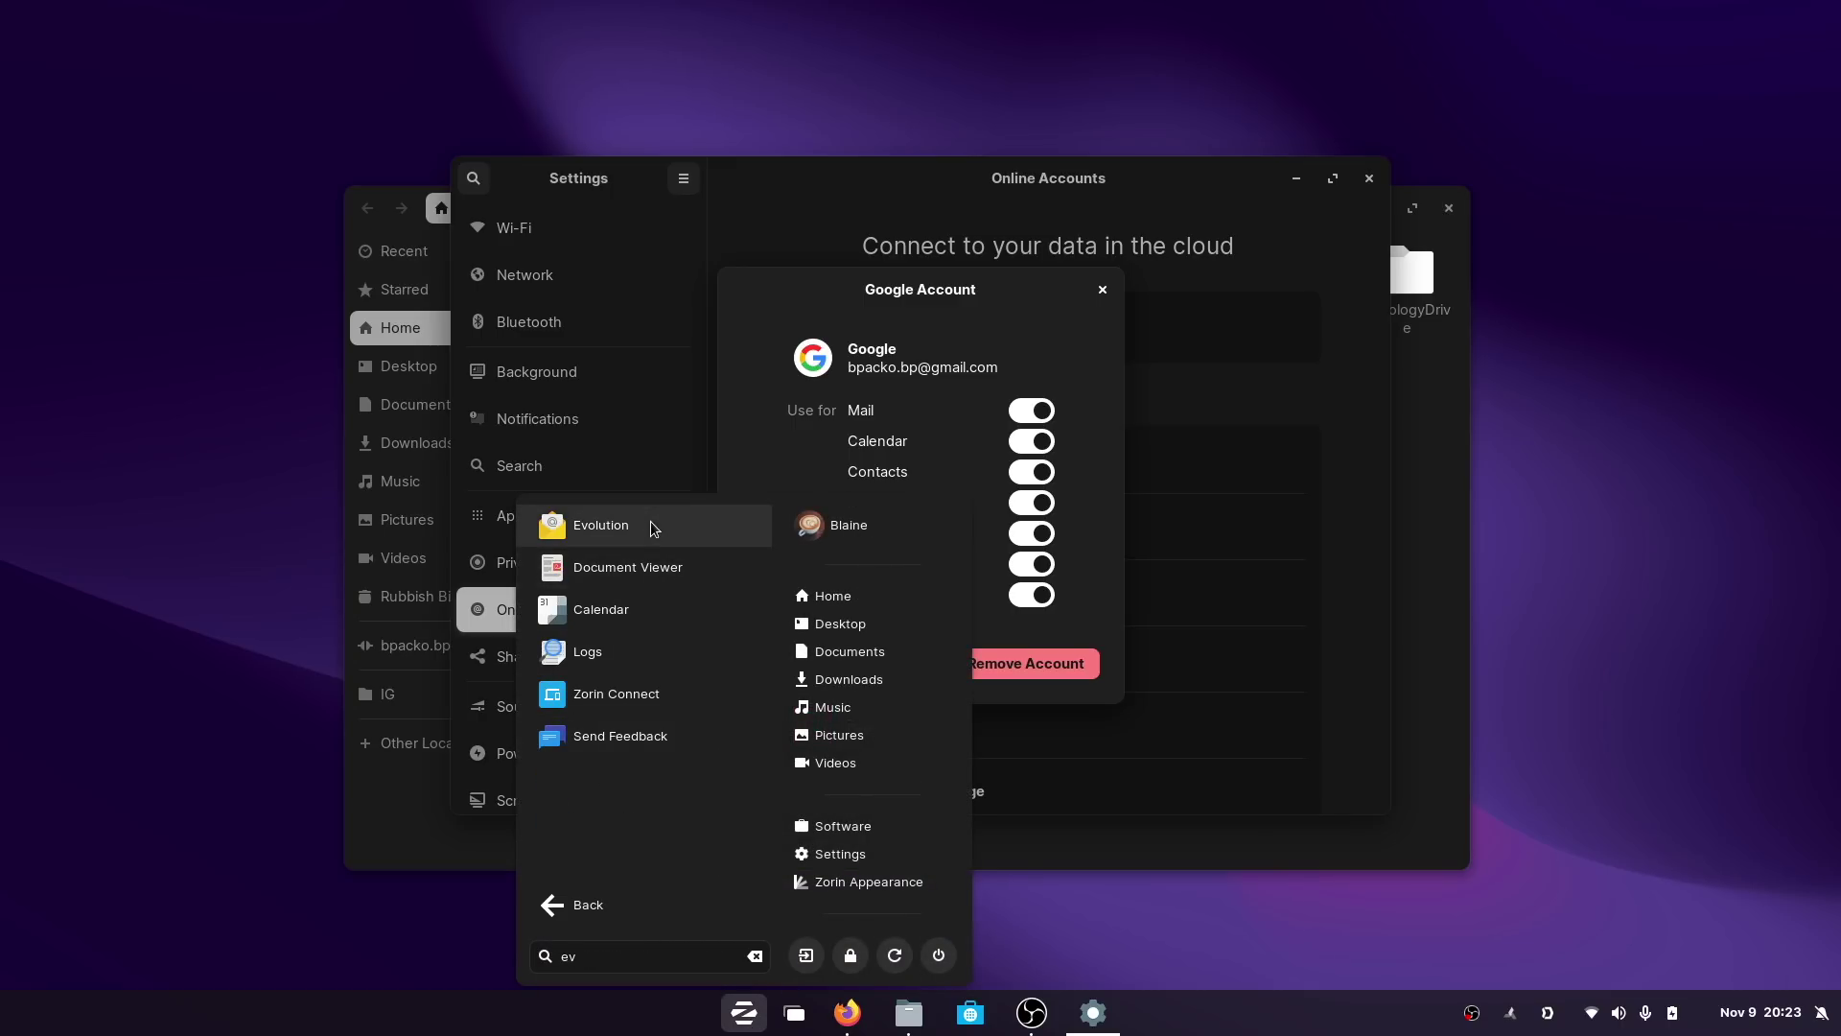
left_click(652, 529)
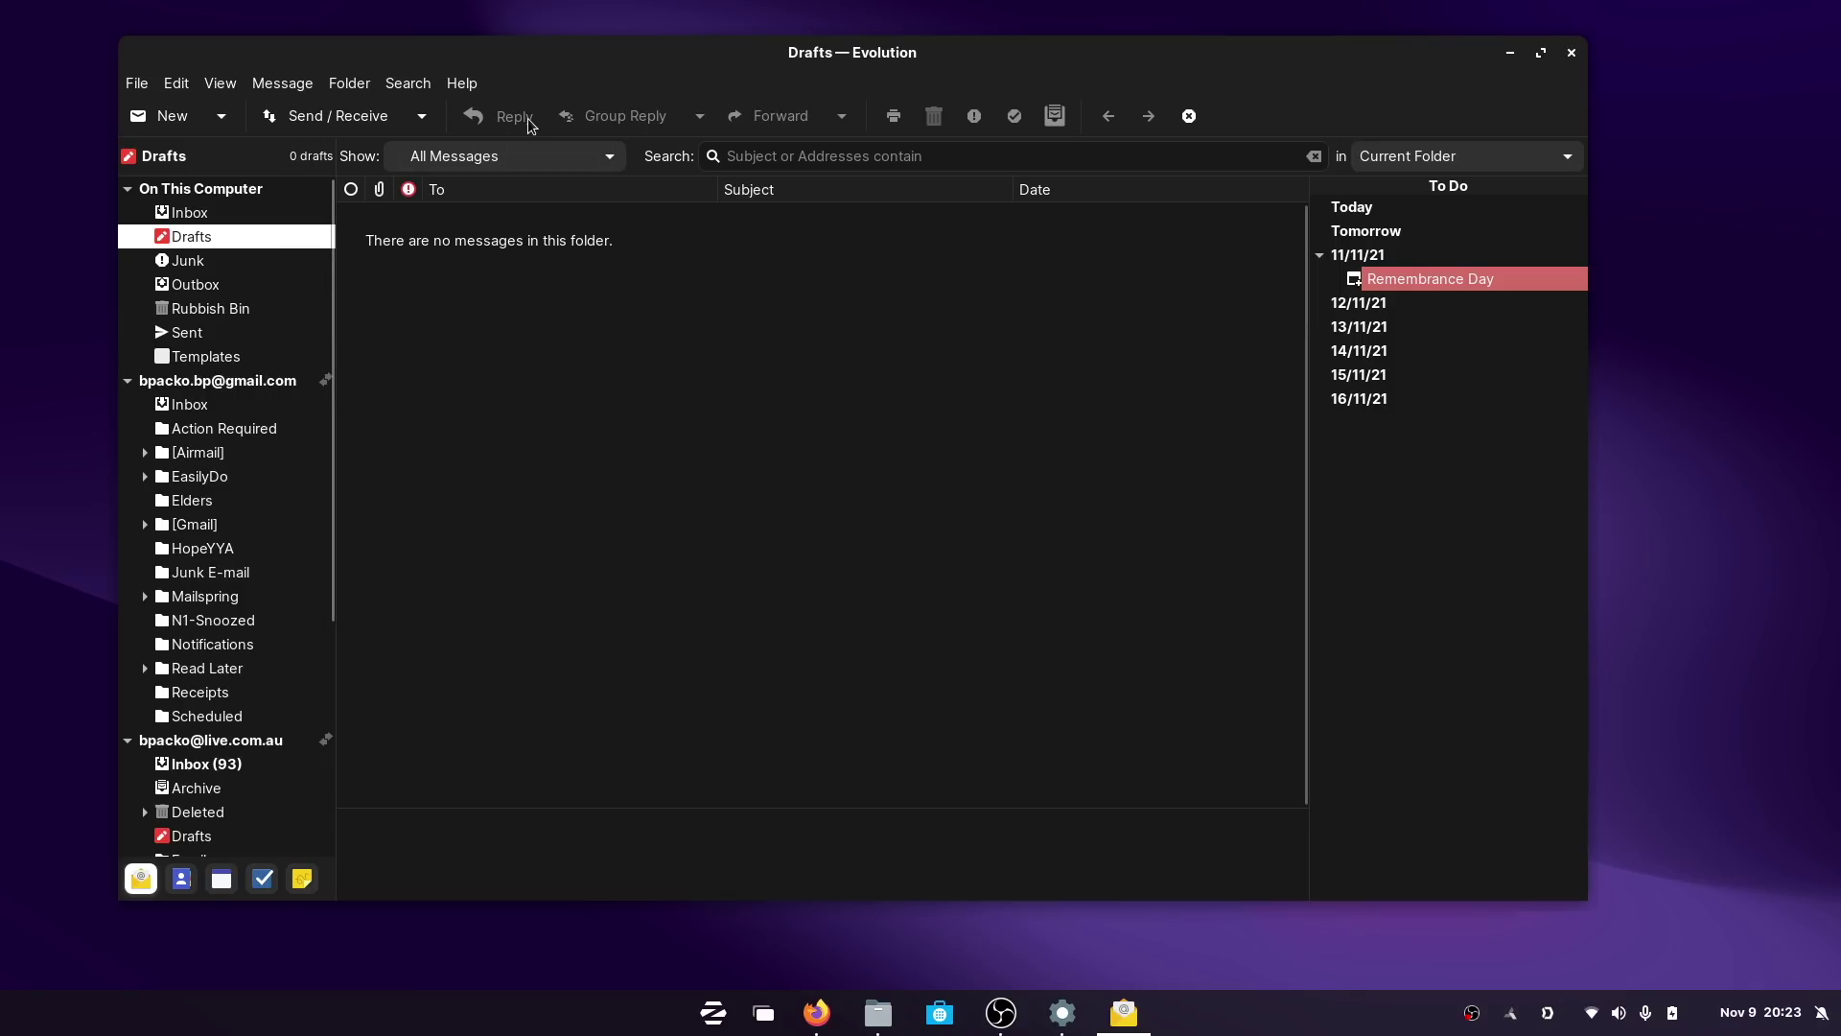
Close Evolution, launch Calendar via 'calen', and enlarge its November 2021 month view.
left_click(1571, 54)
key("super")
type("cal")
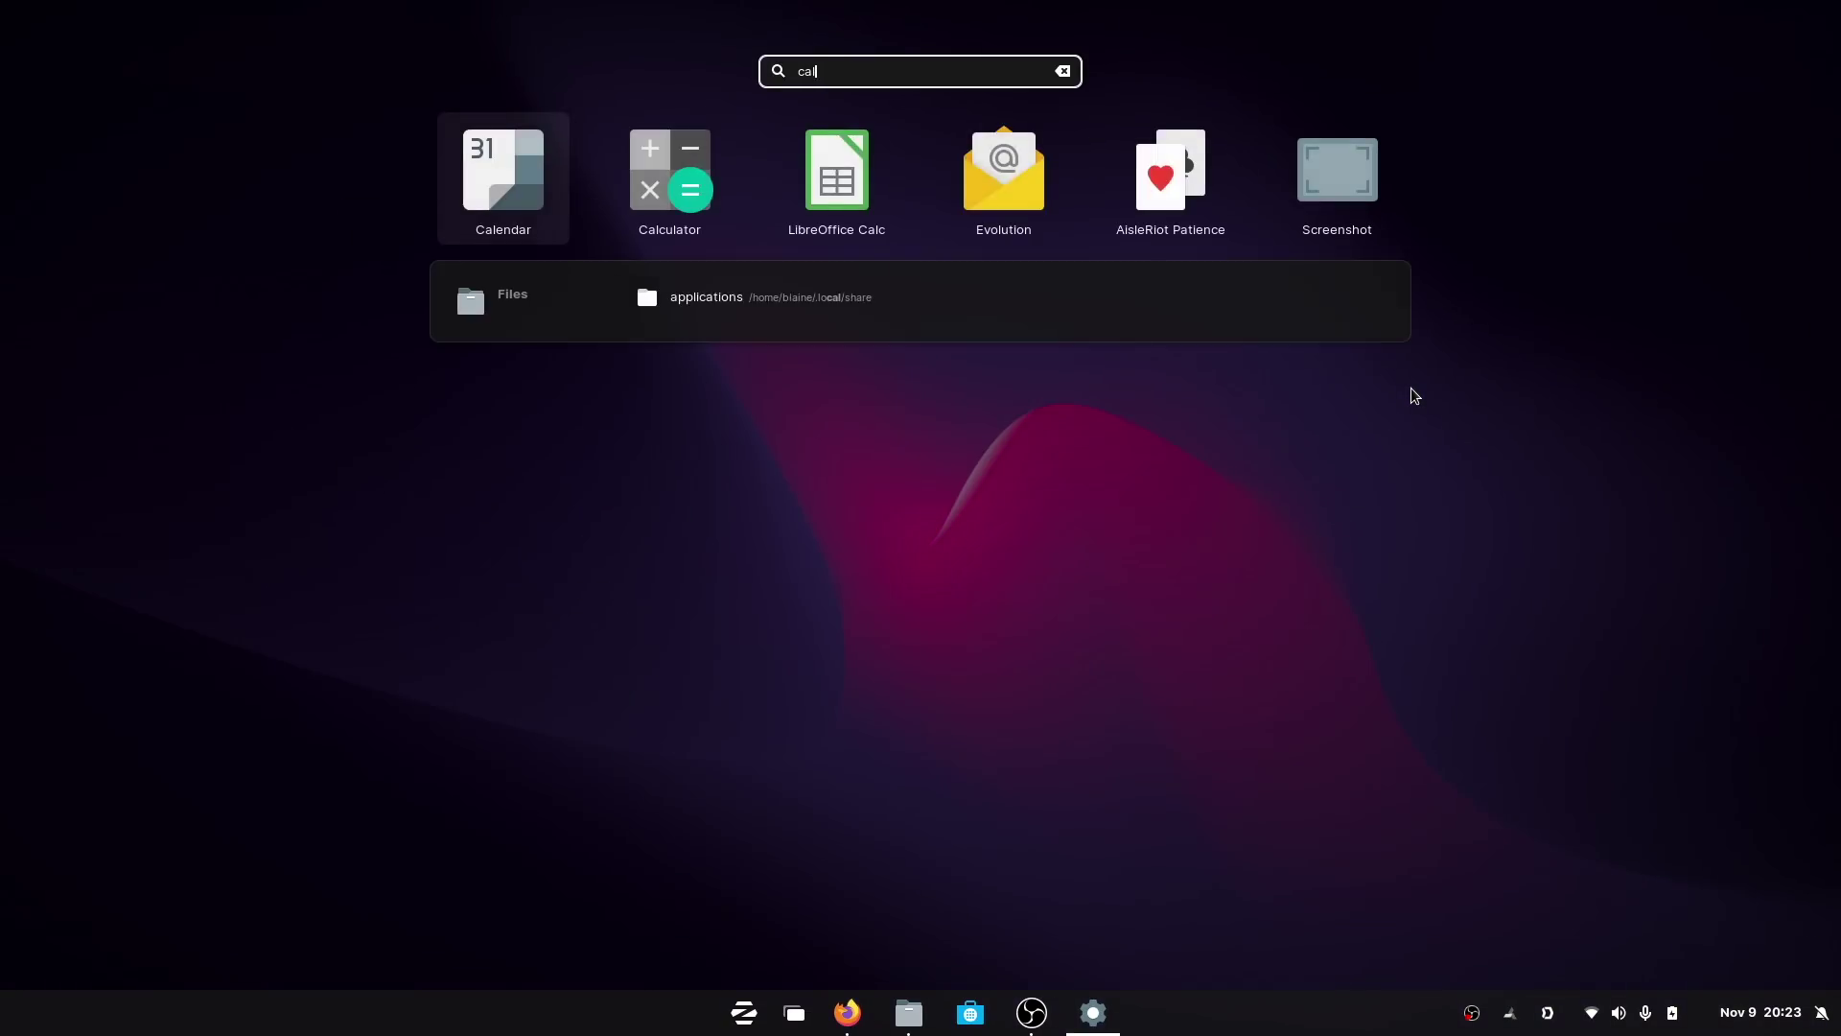
type("en")
key("Return")
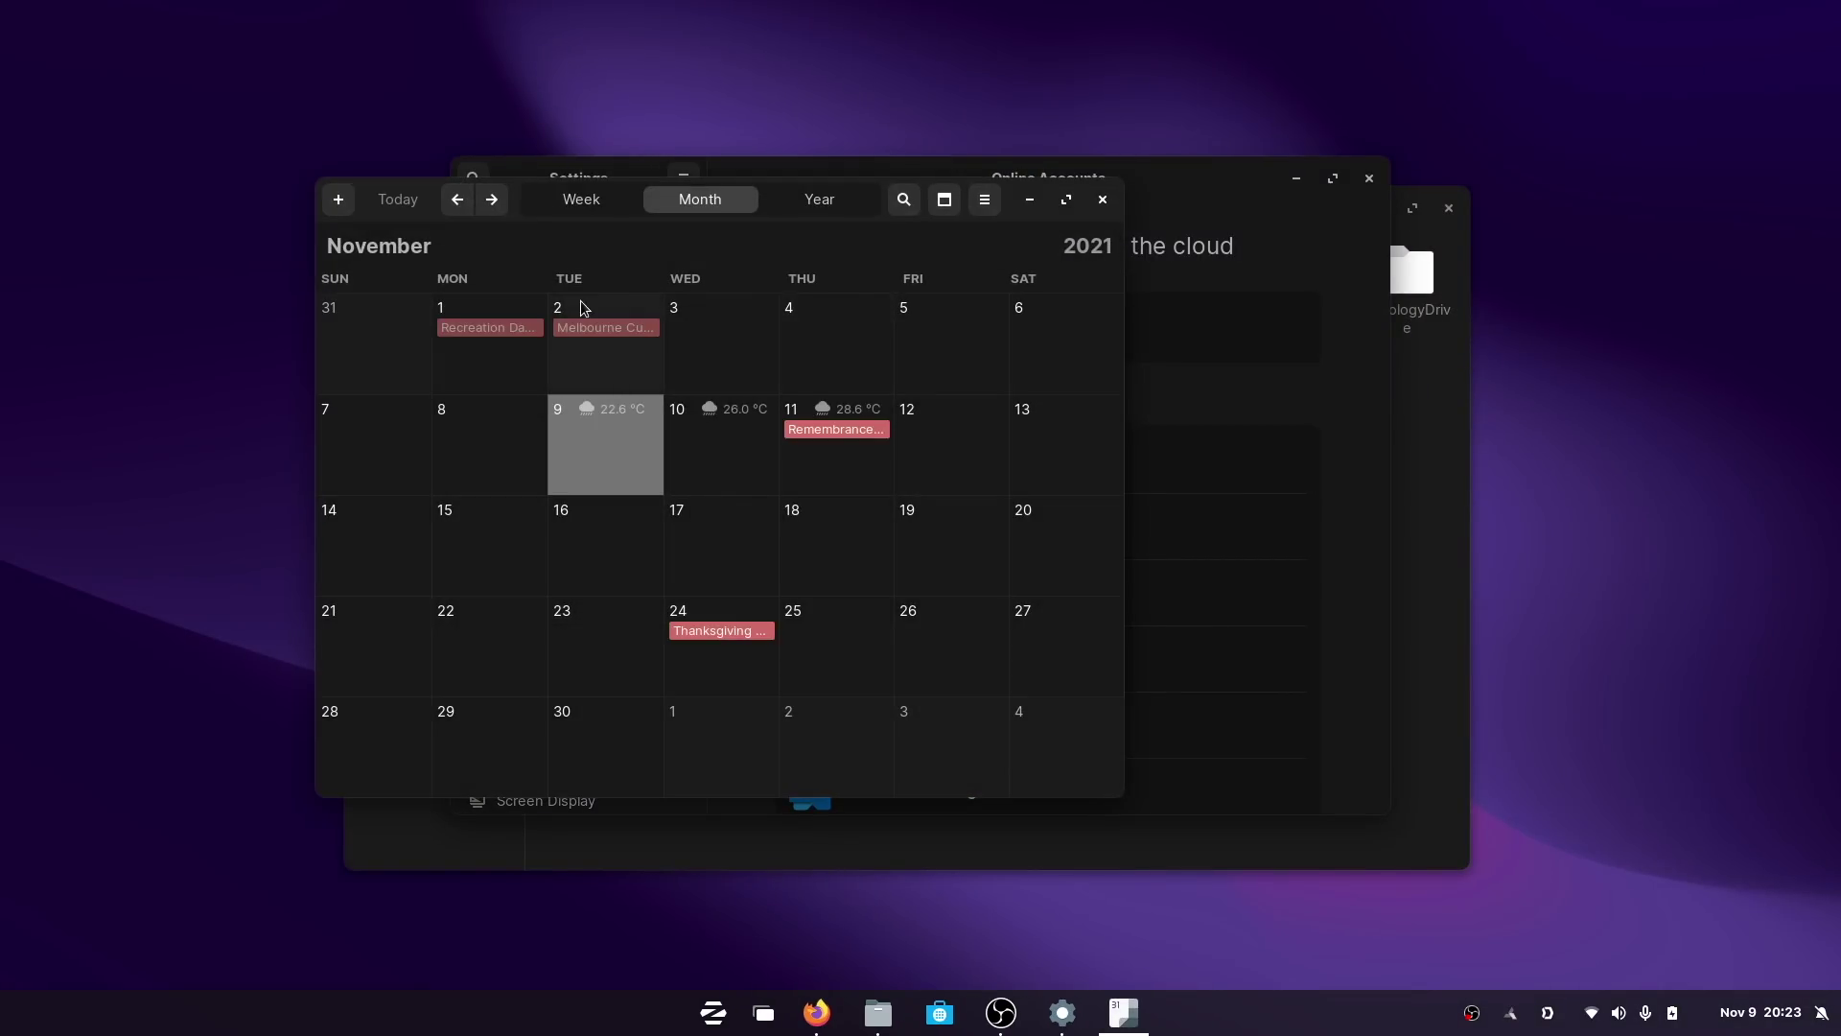
left_click_drag(1122, 795, 1635, 903)
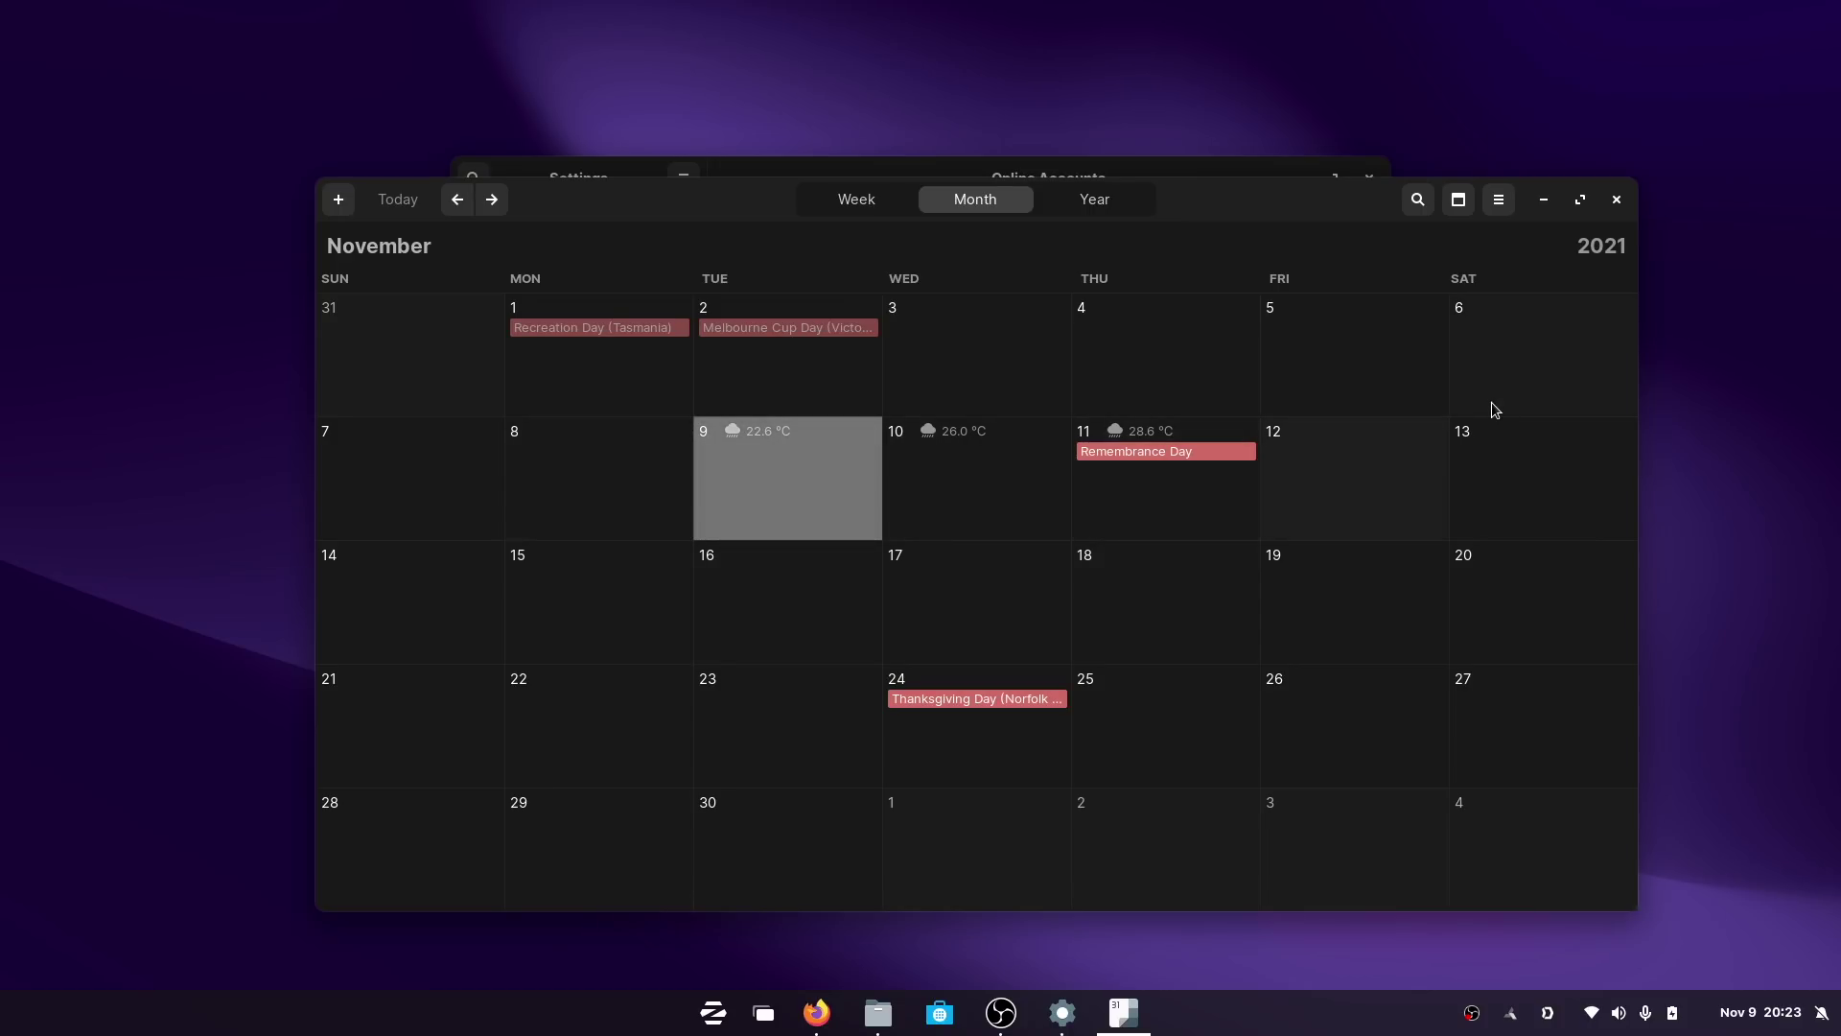
Close Calendar, launch To Do via 'todo', and open the Google account's task list.
left_click(1617, 199)
key("super")
type("todo")
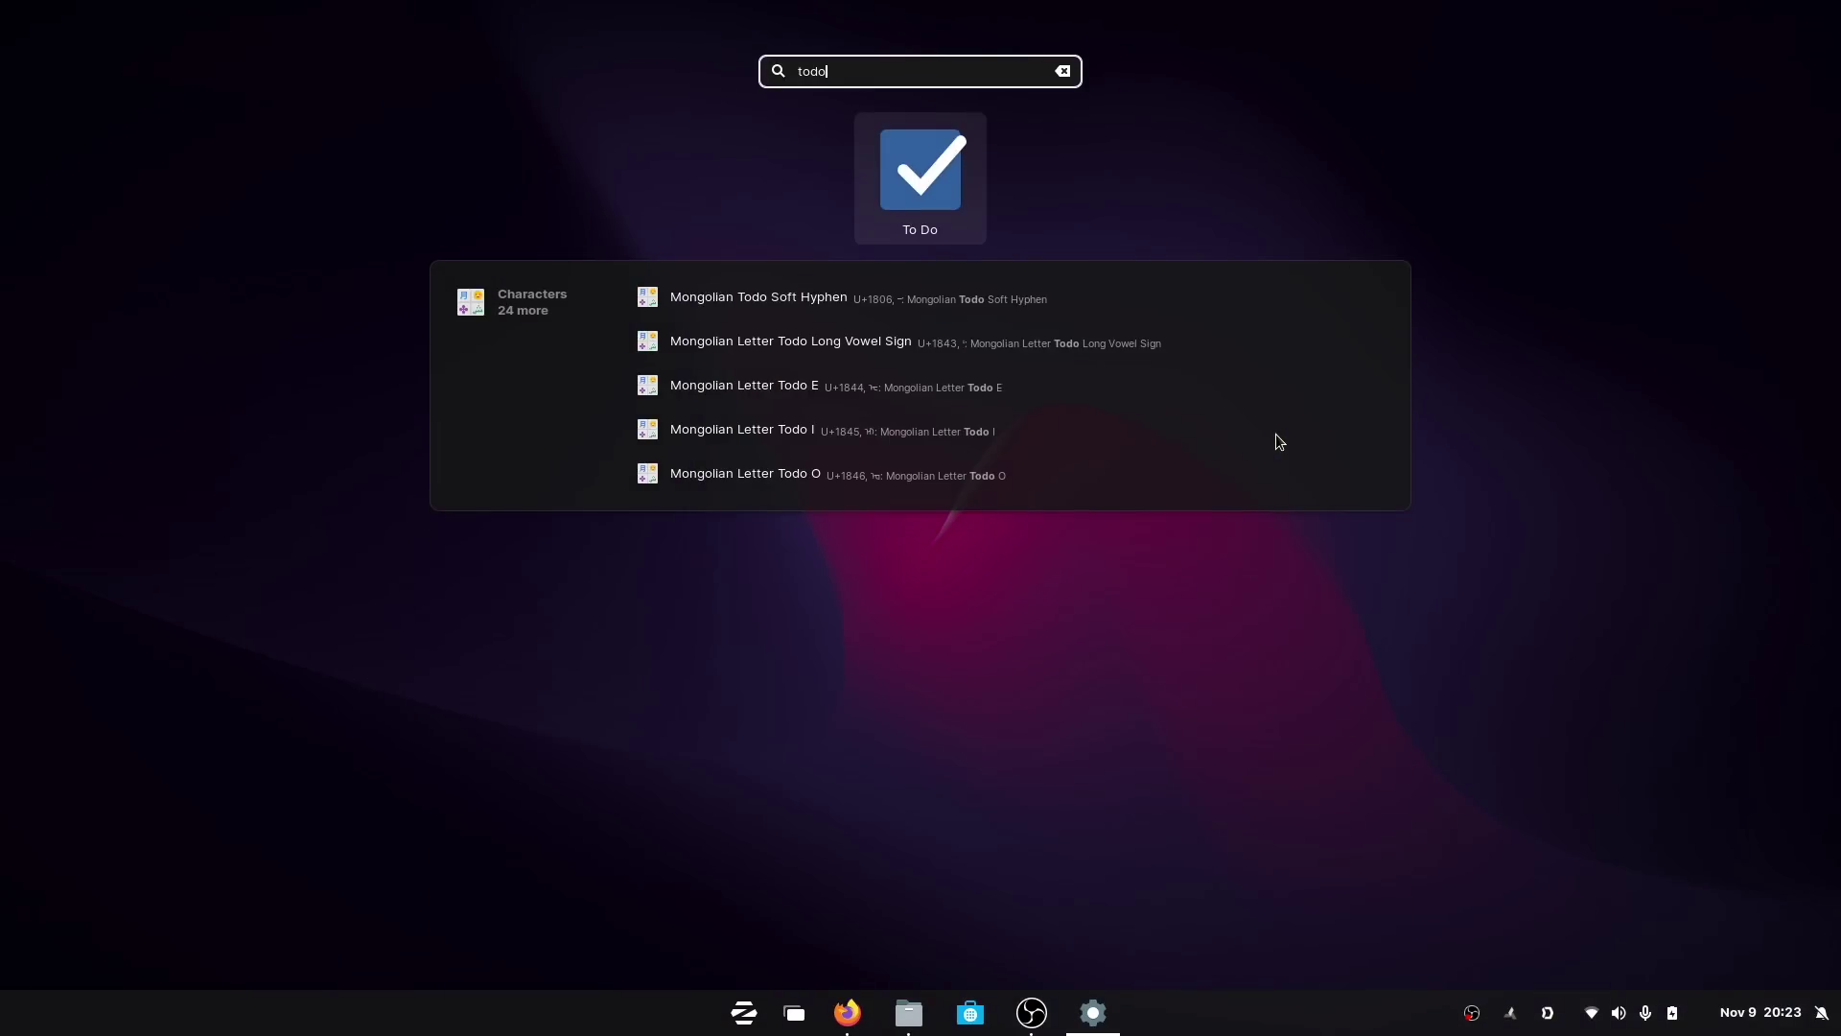
key("Return")
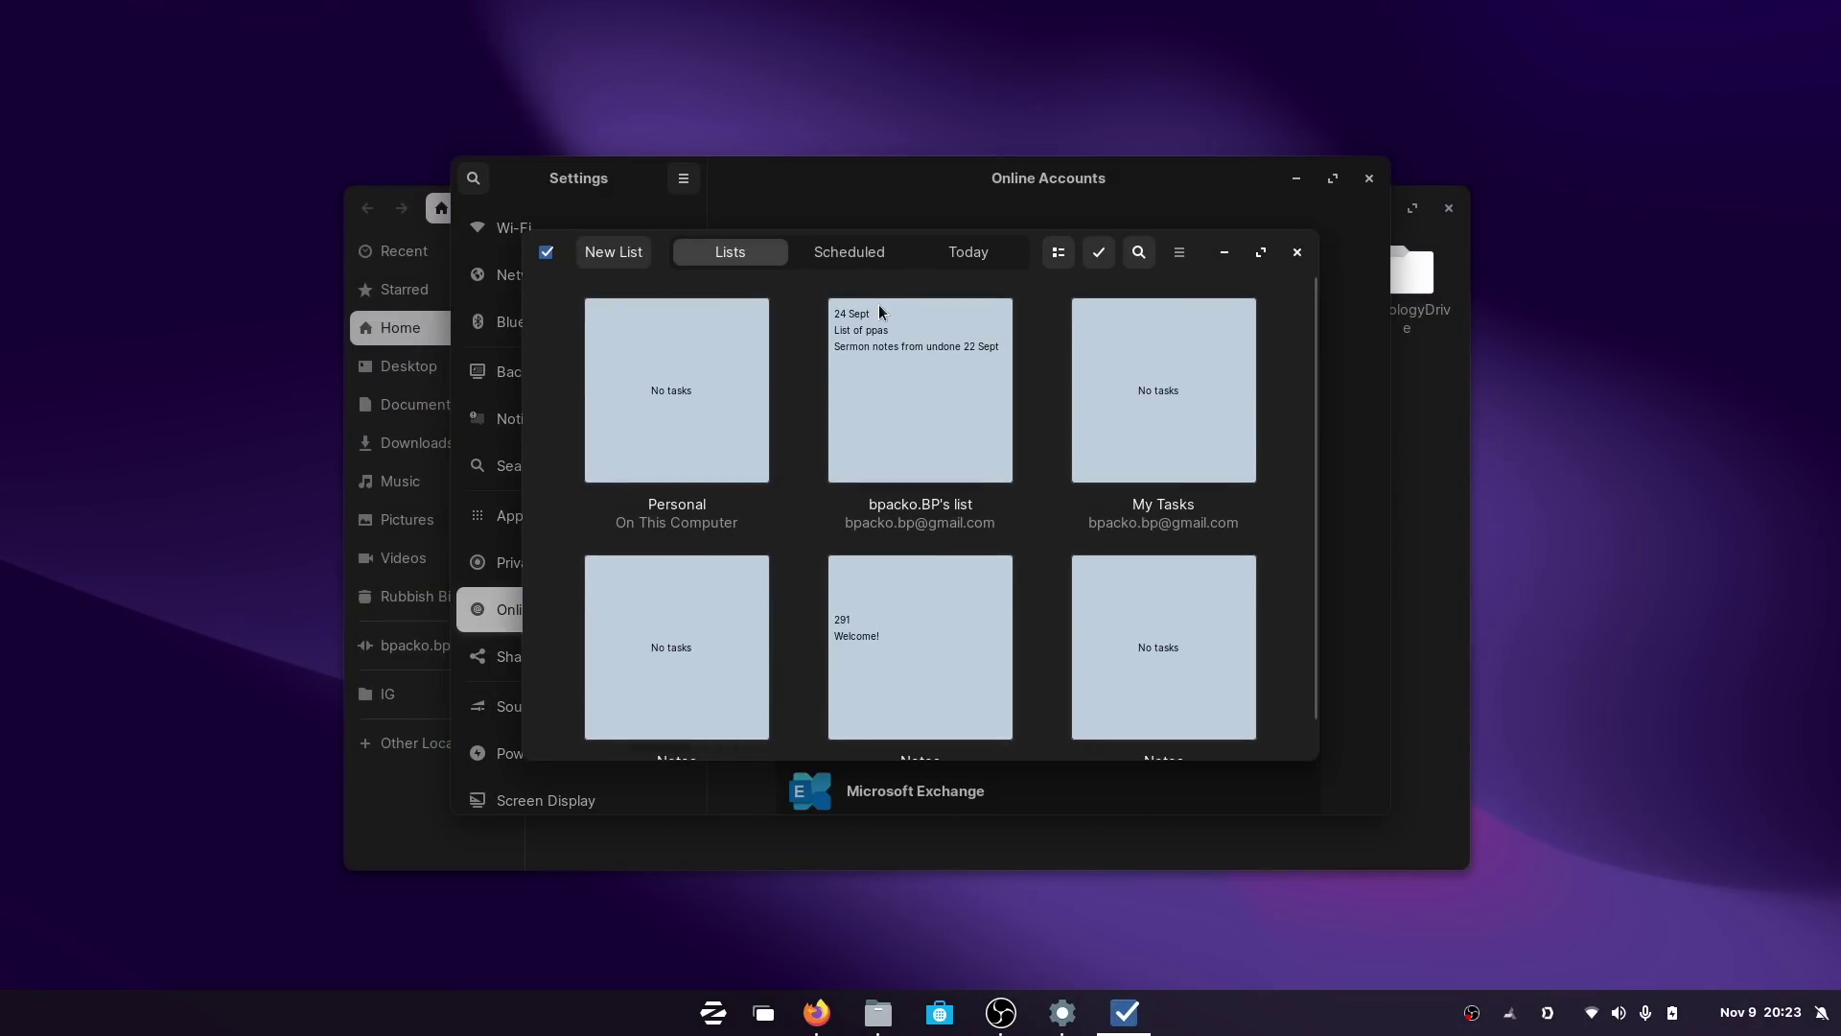
left_click_drag(1060, 439, 991, 418)
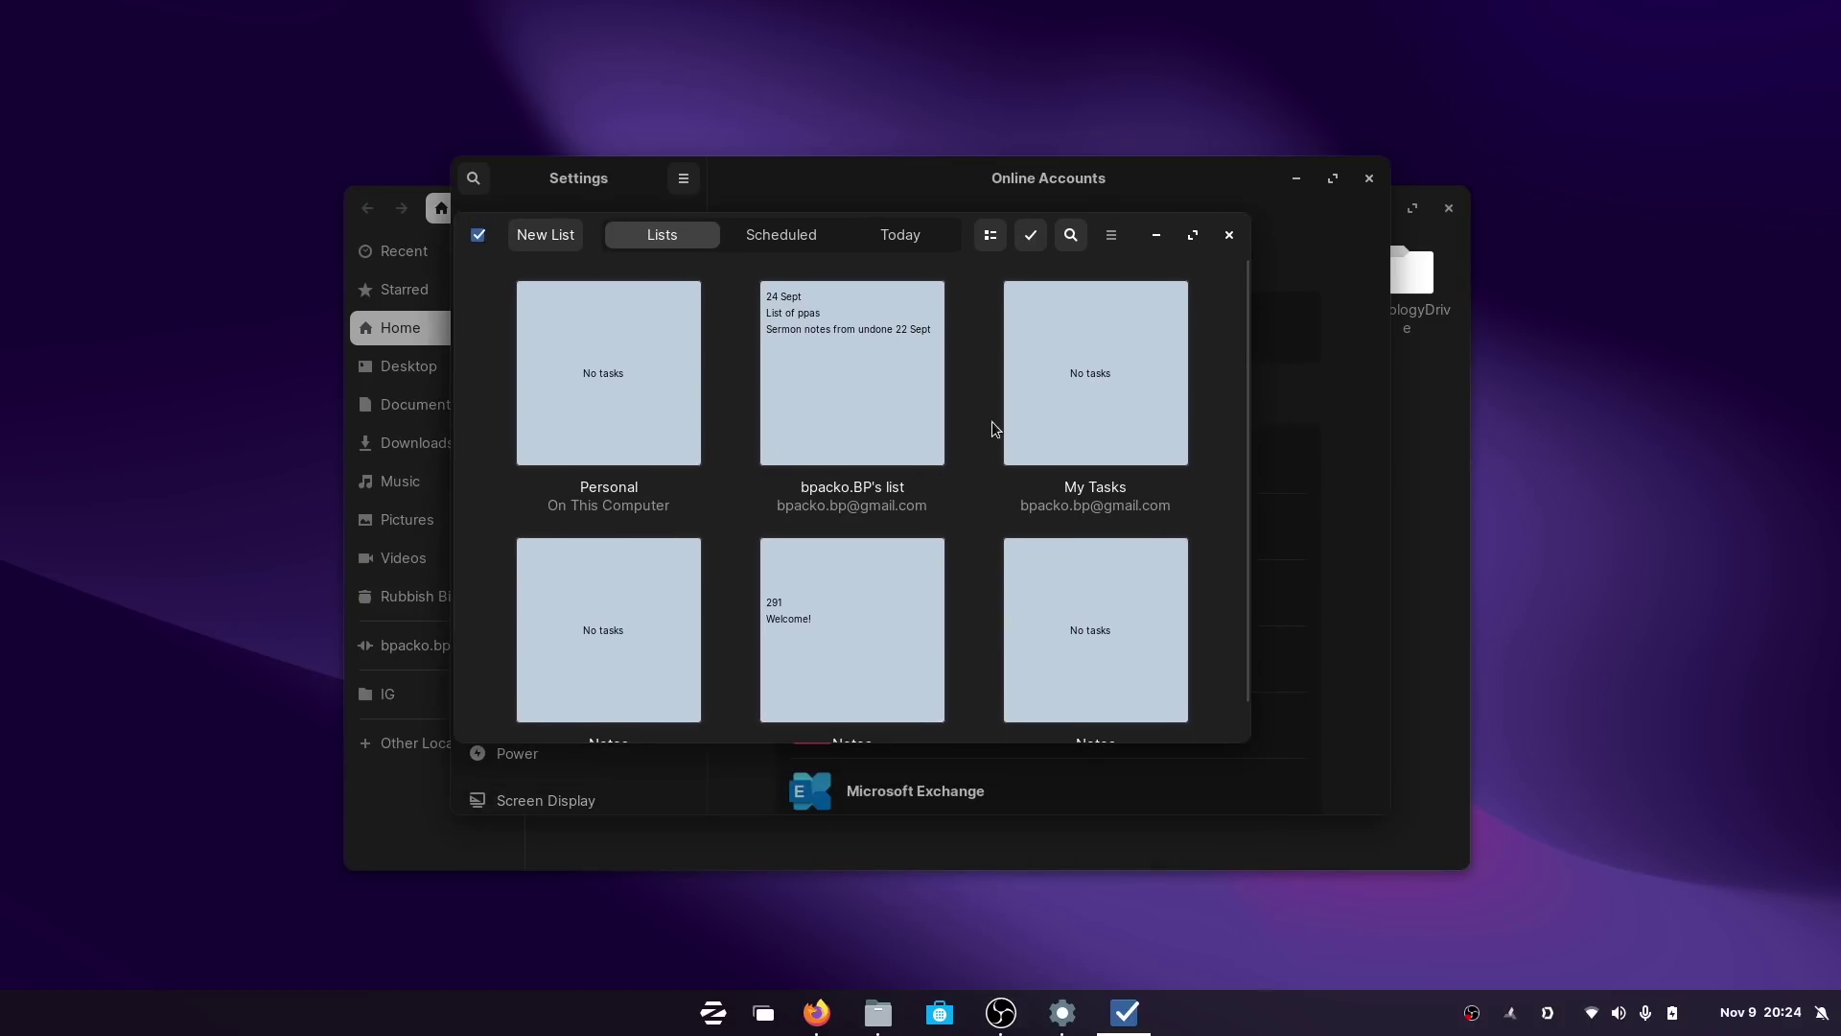
left_click(838, 402)
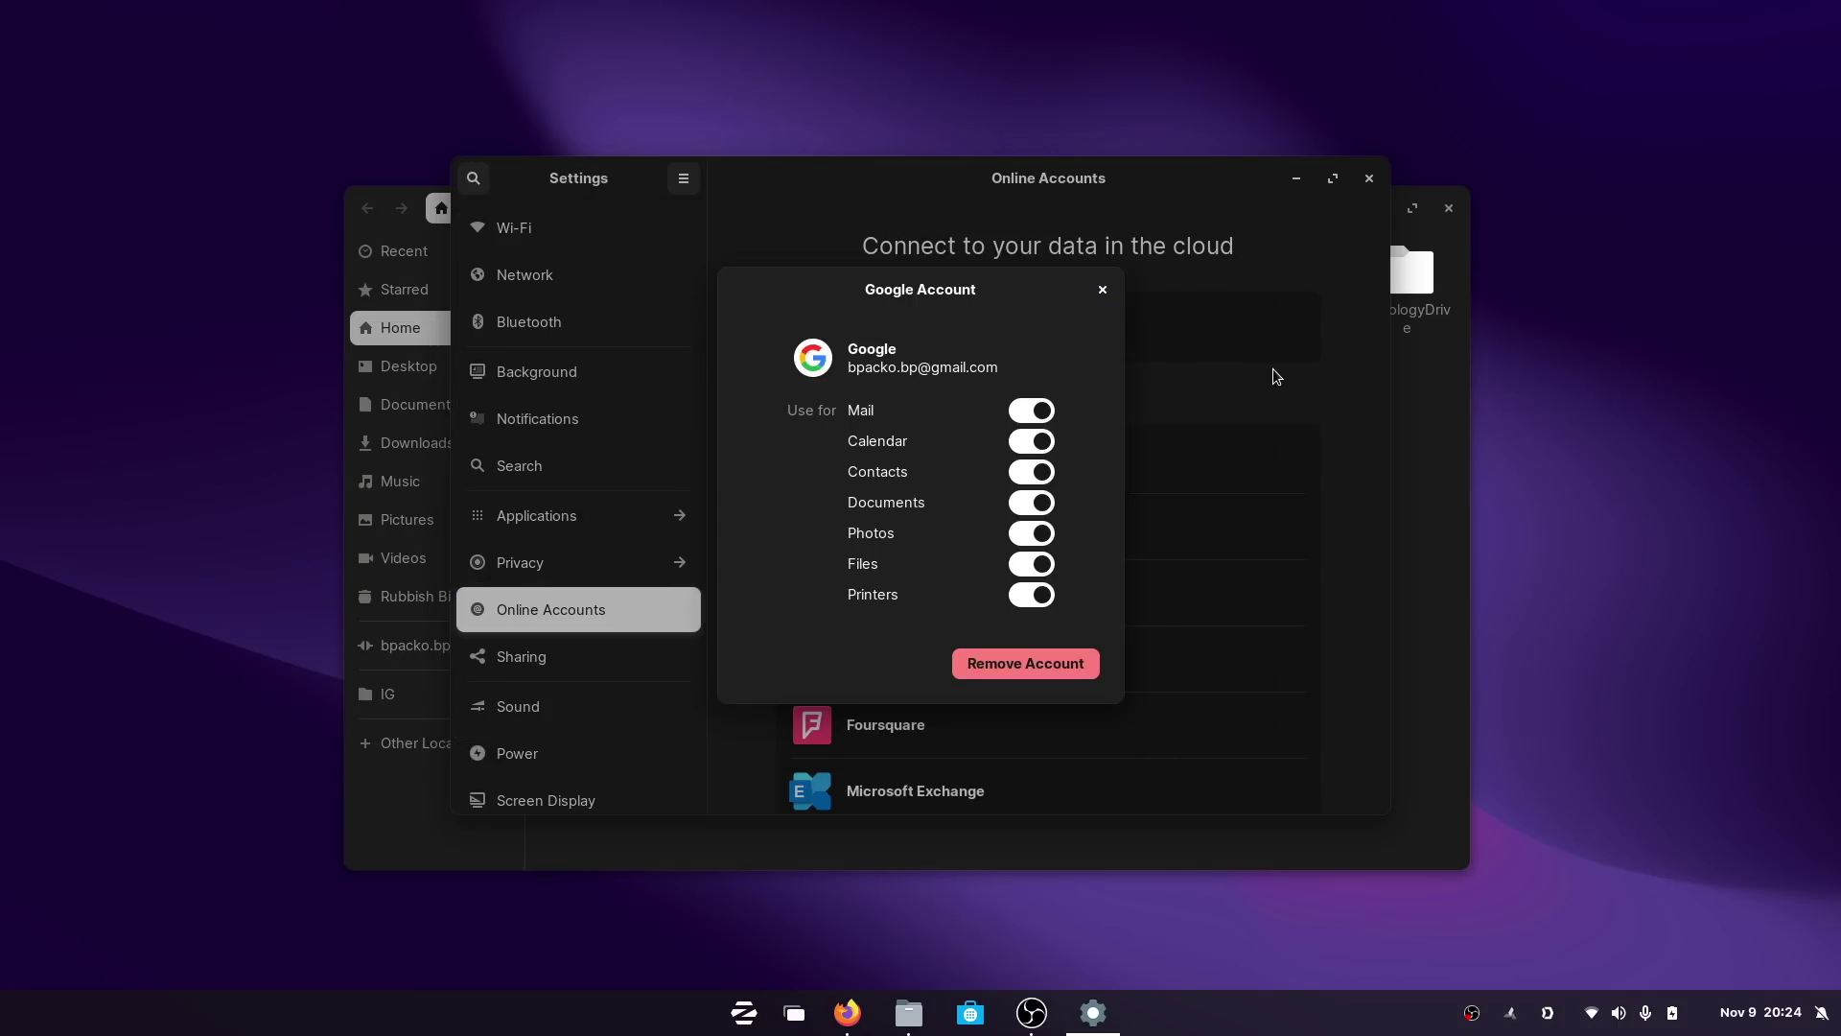
Search 'docu' in the Activities overview to bring up Documents.
key("super")
type("docu")
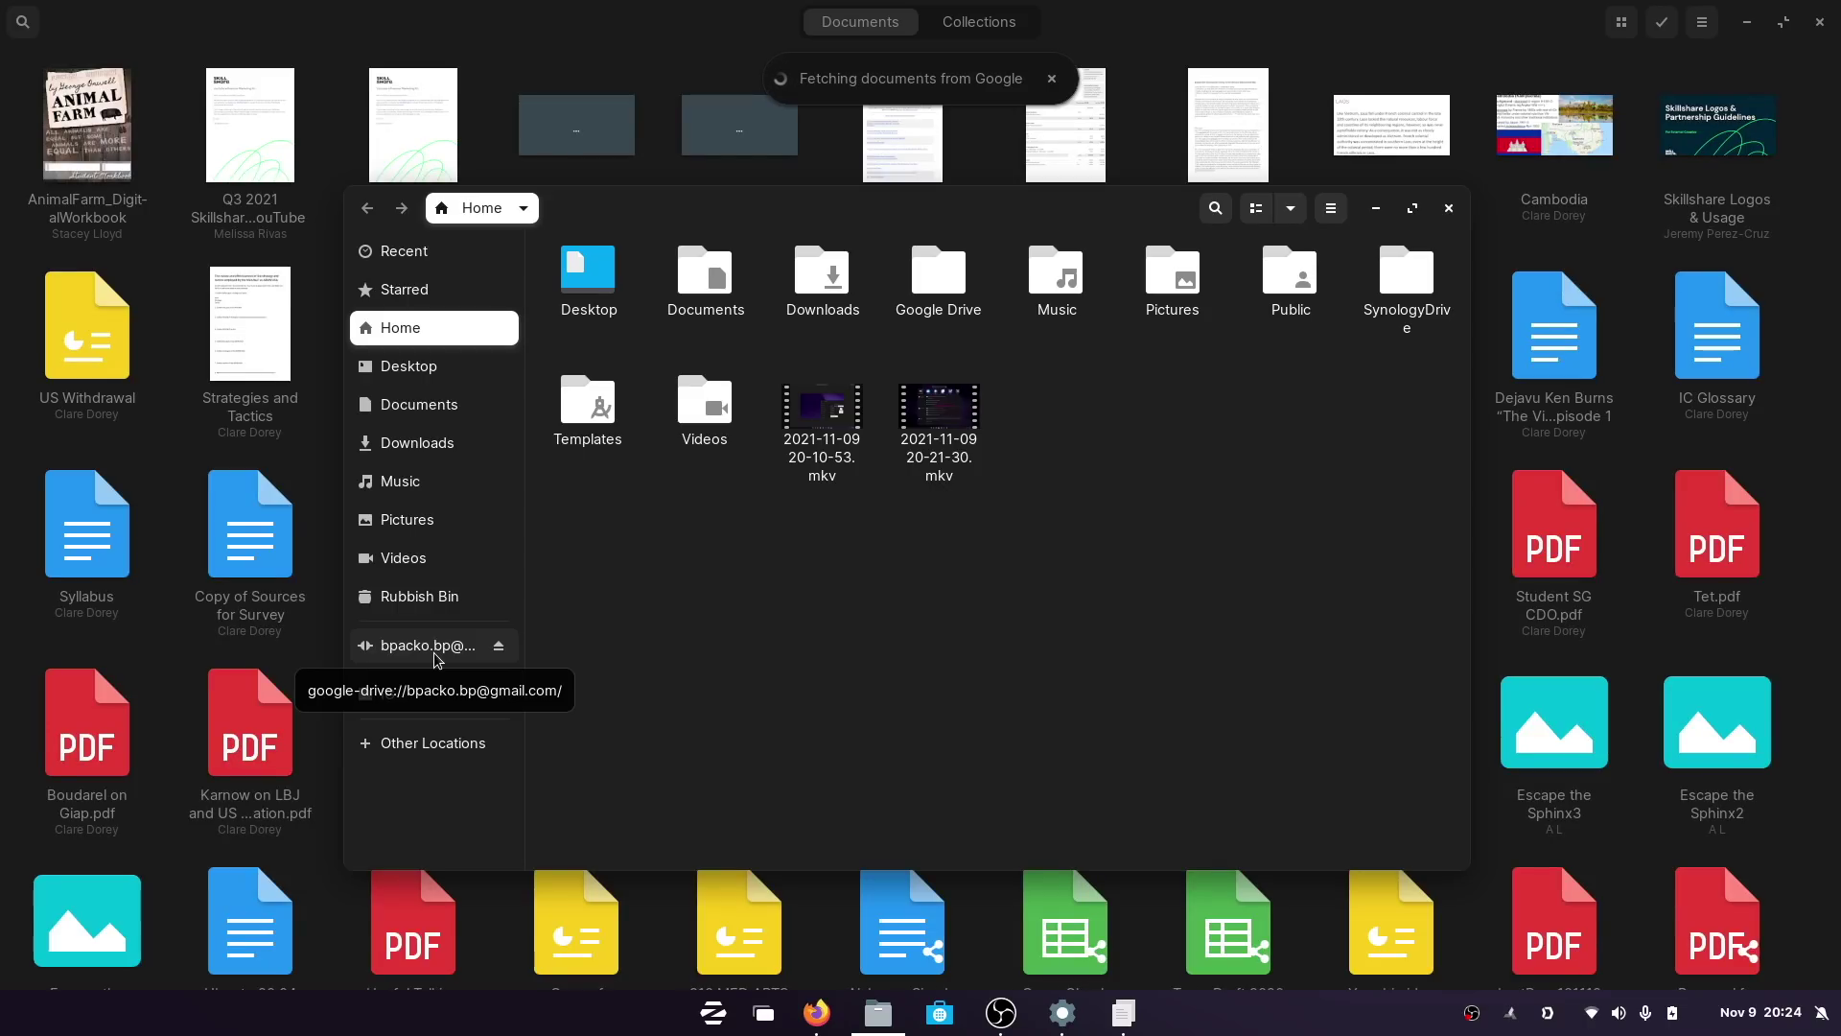
Open the Google Drive storage in Files, close Documents, and scroll through the Drive contents.
left_click(417, 655)
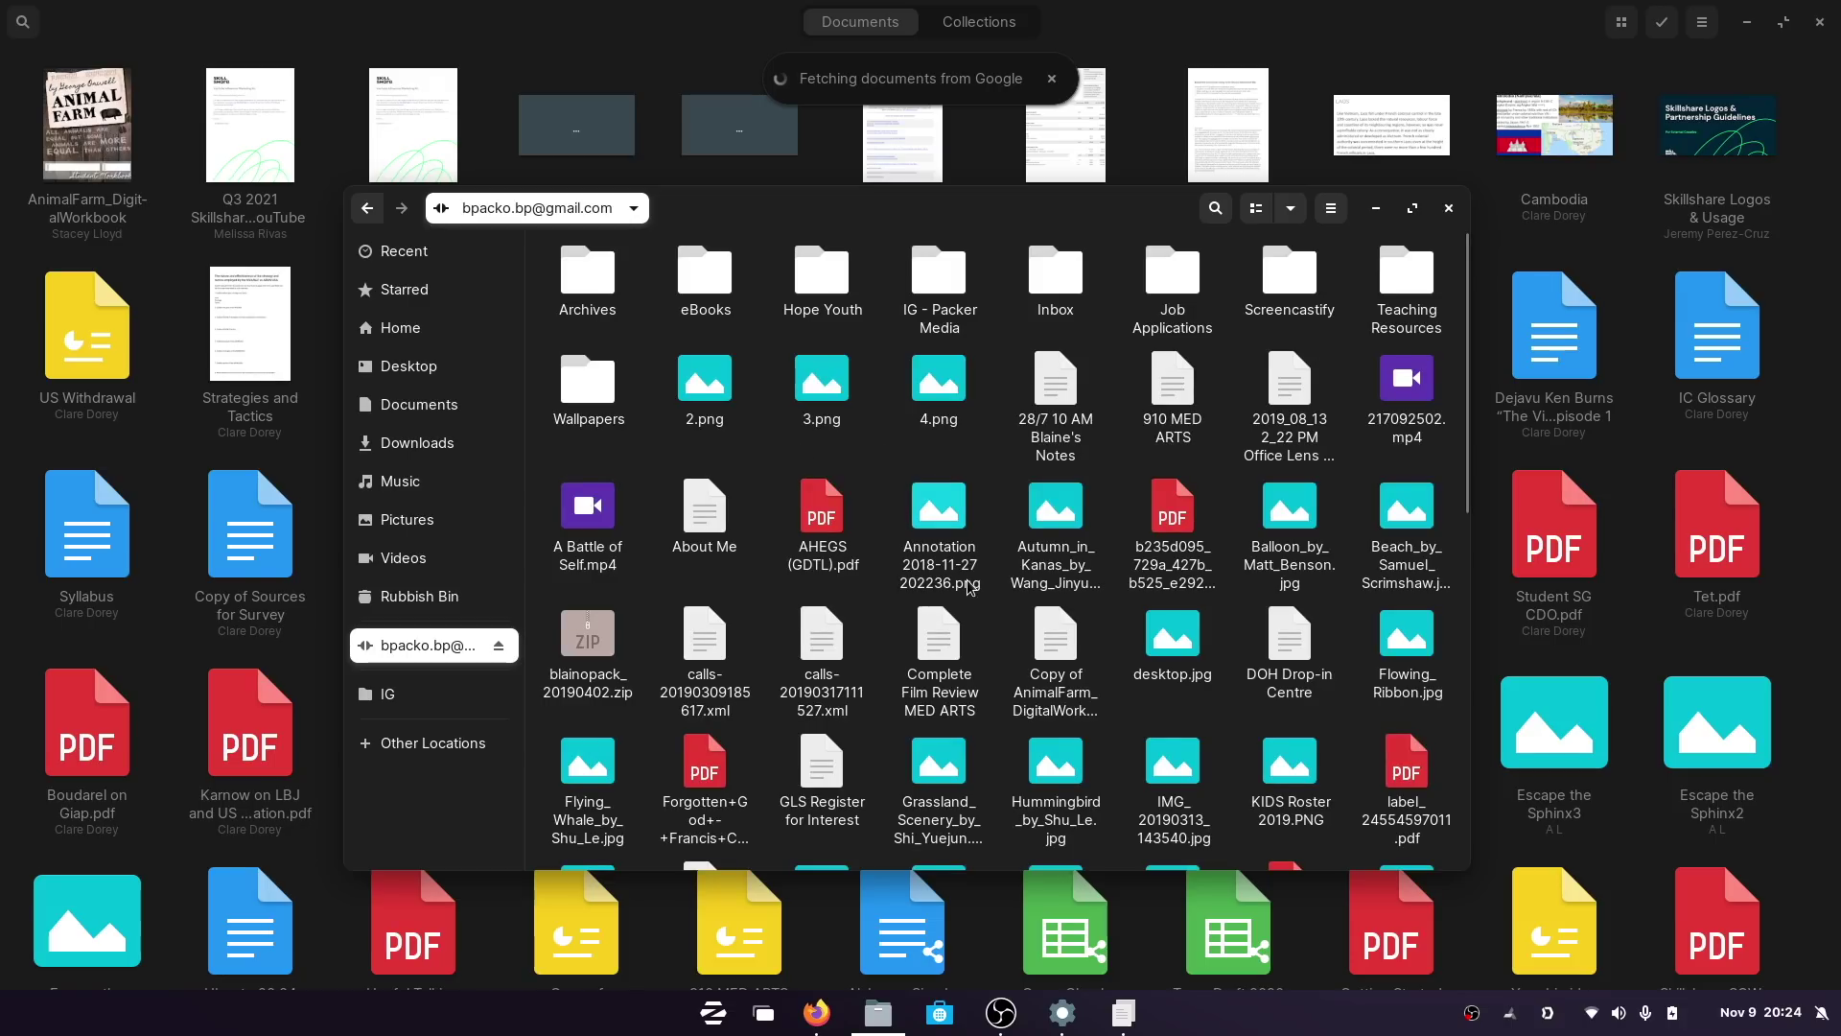
left_click(1826, 29)
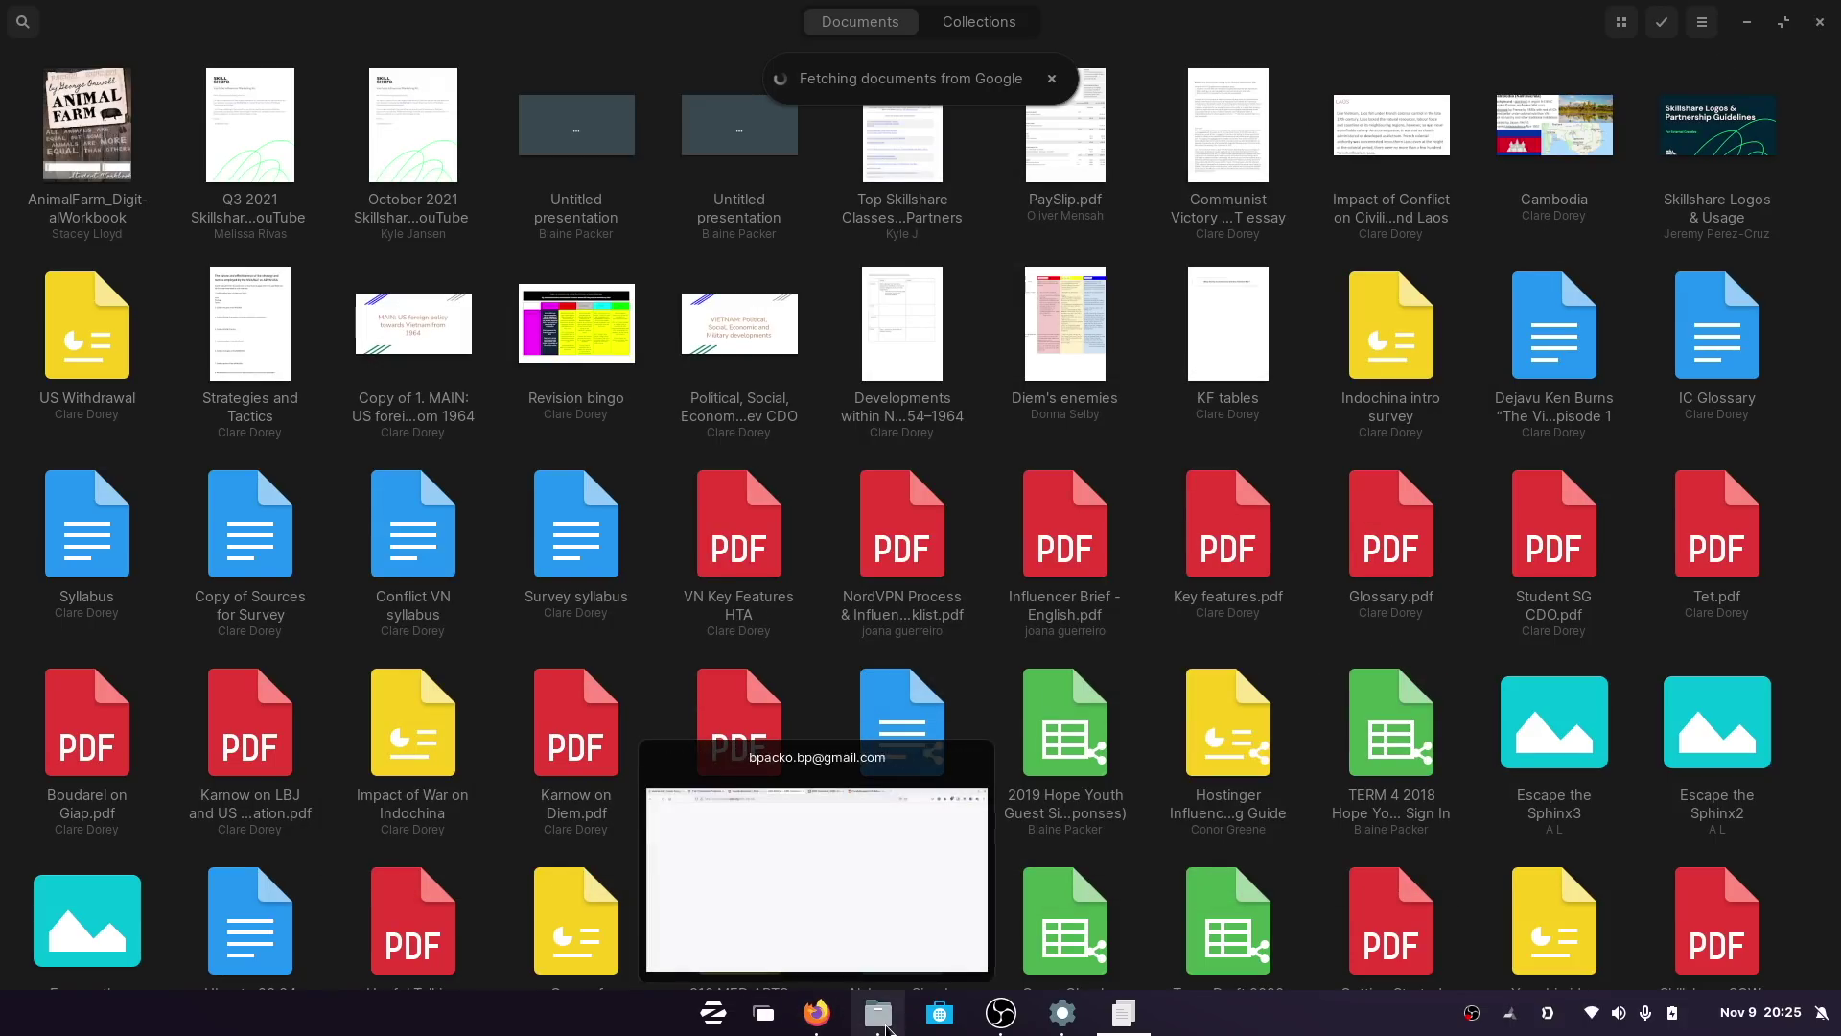
left_click(887, 1028)
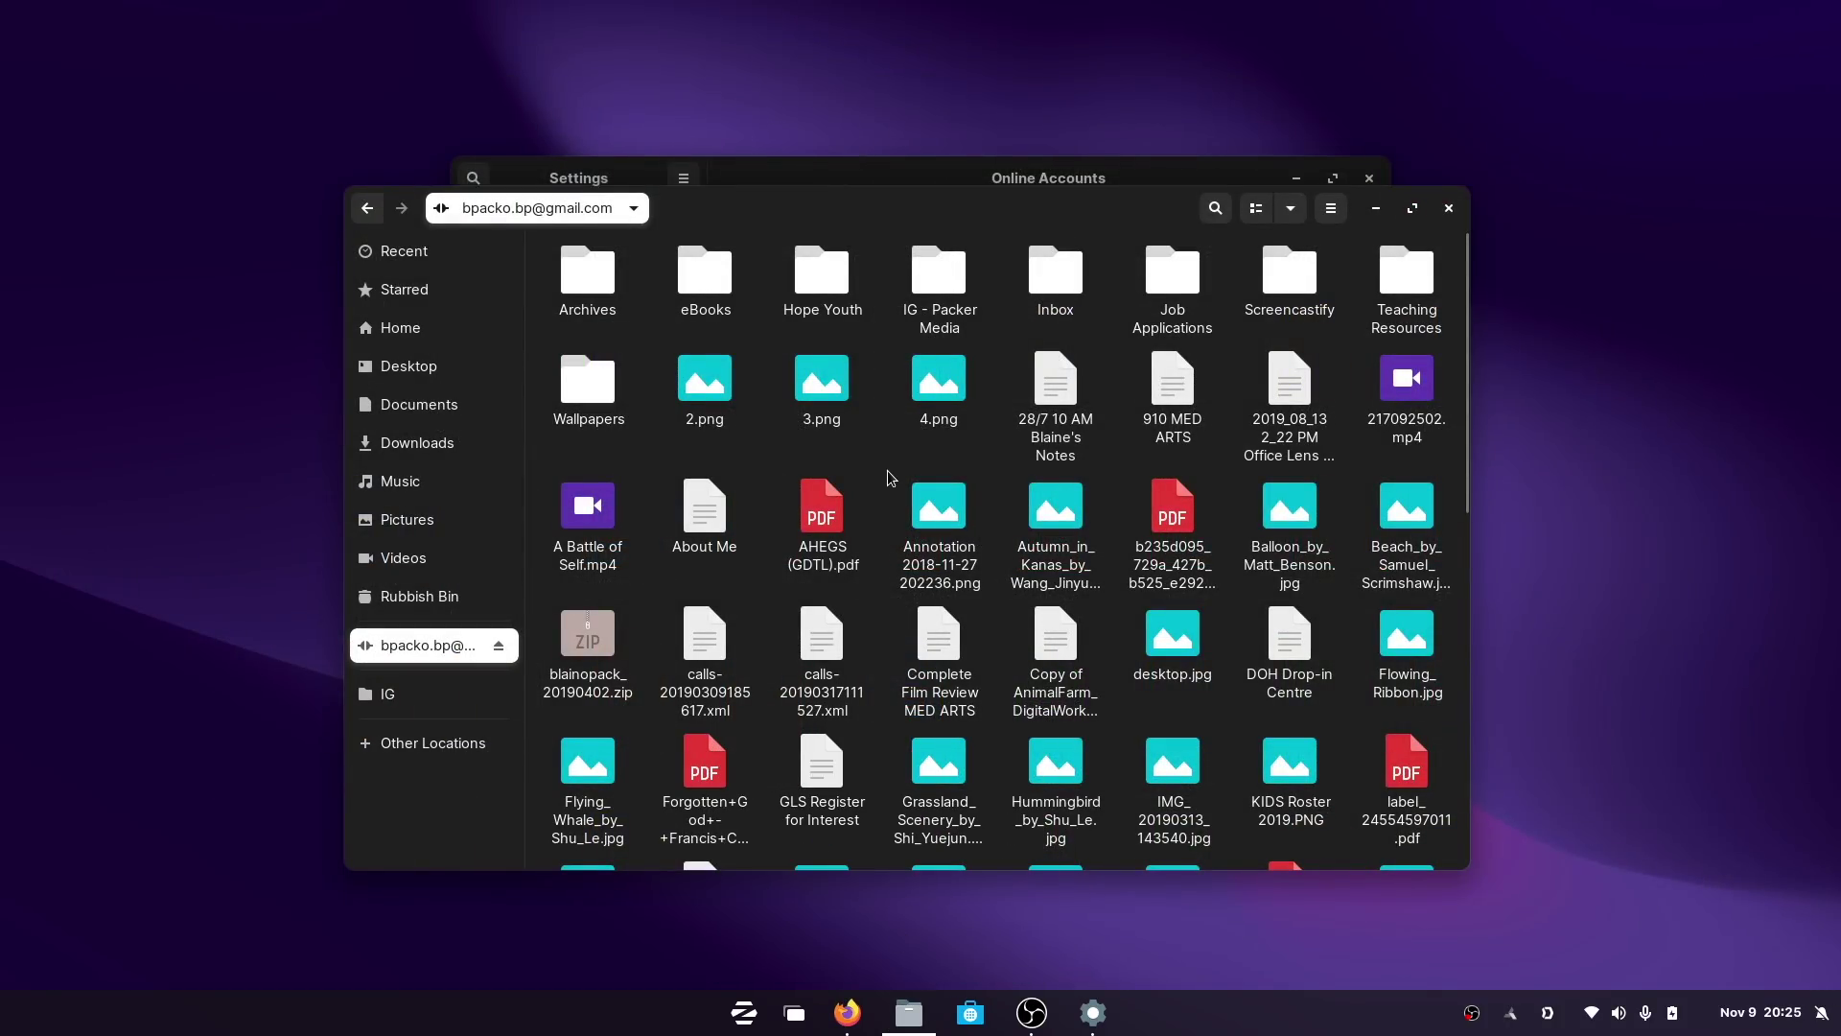
scroll(891, 477, "down", 15)
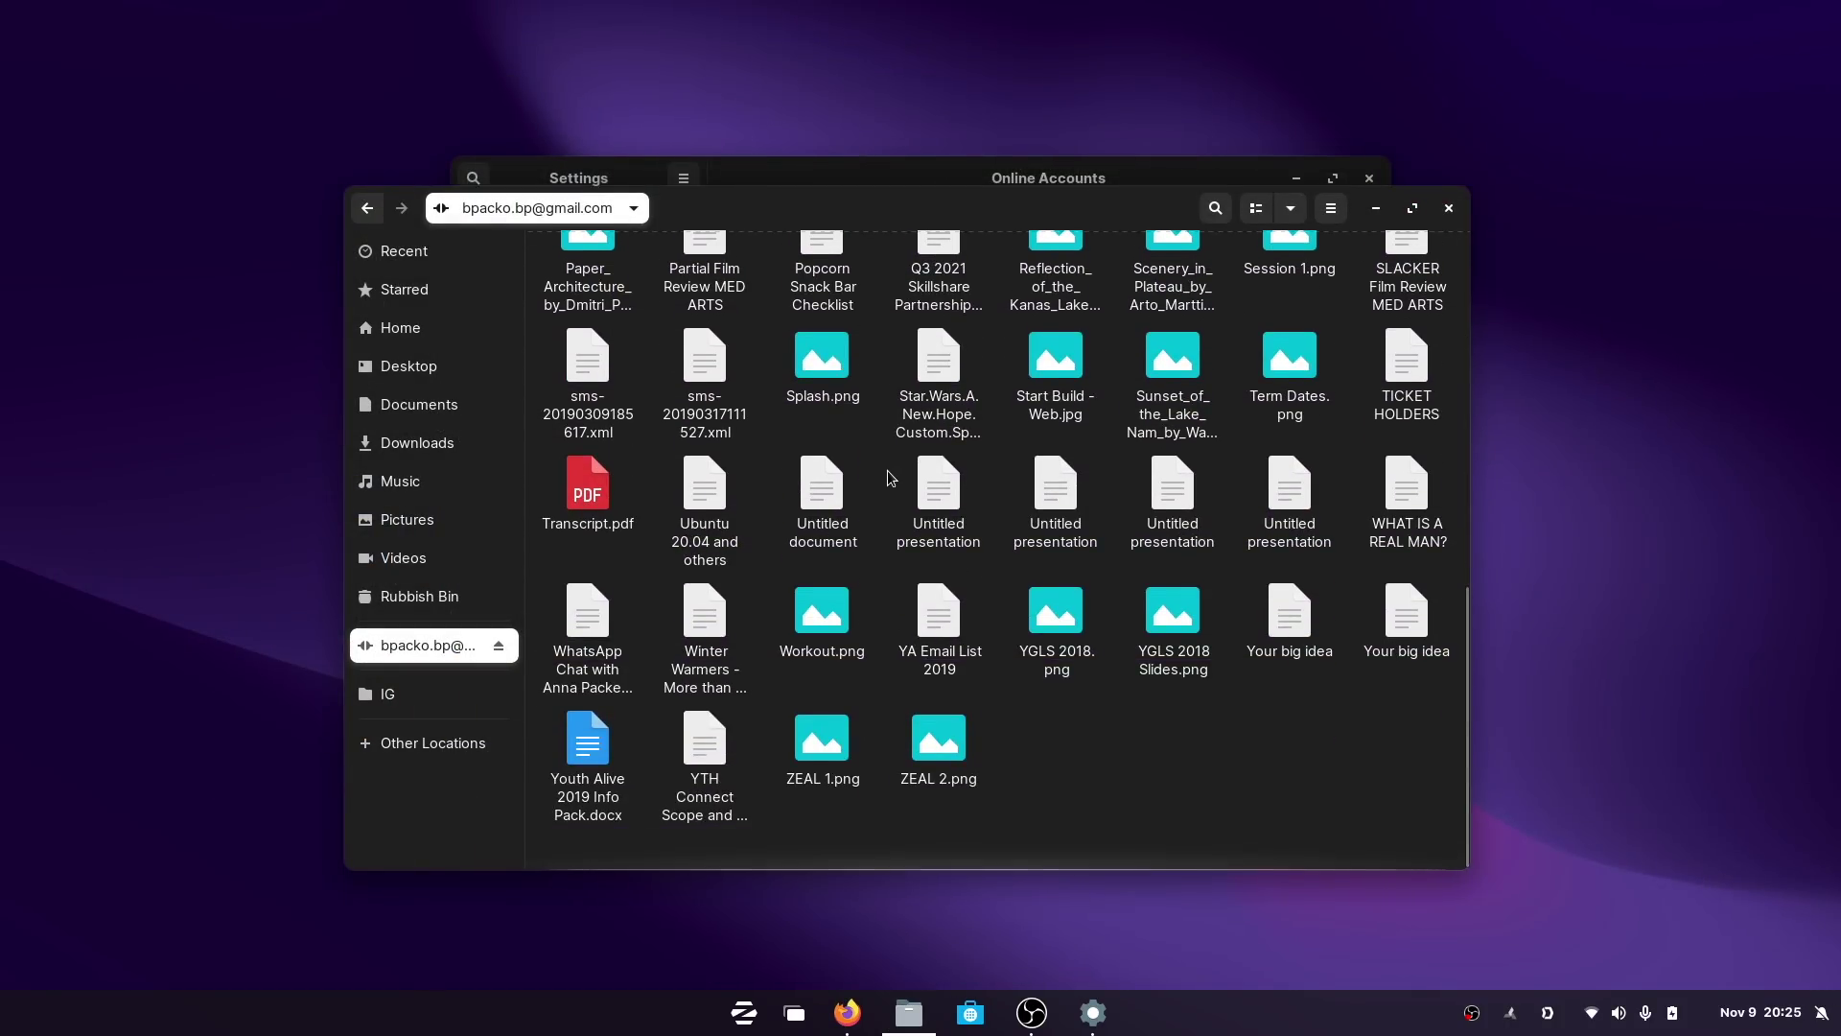
scroll(891, 477, "up", 15)
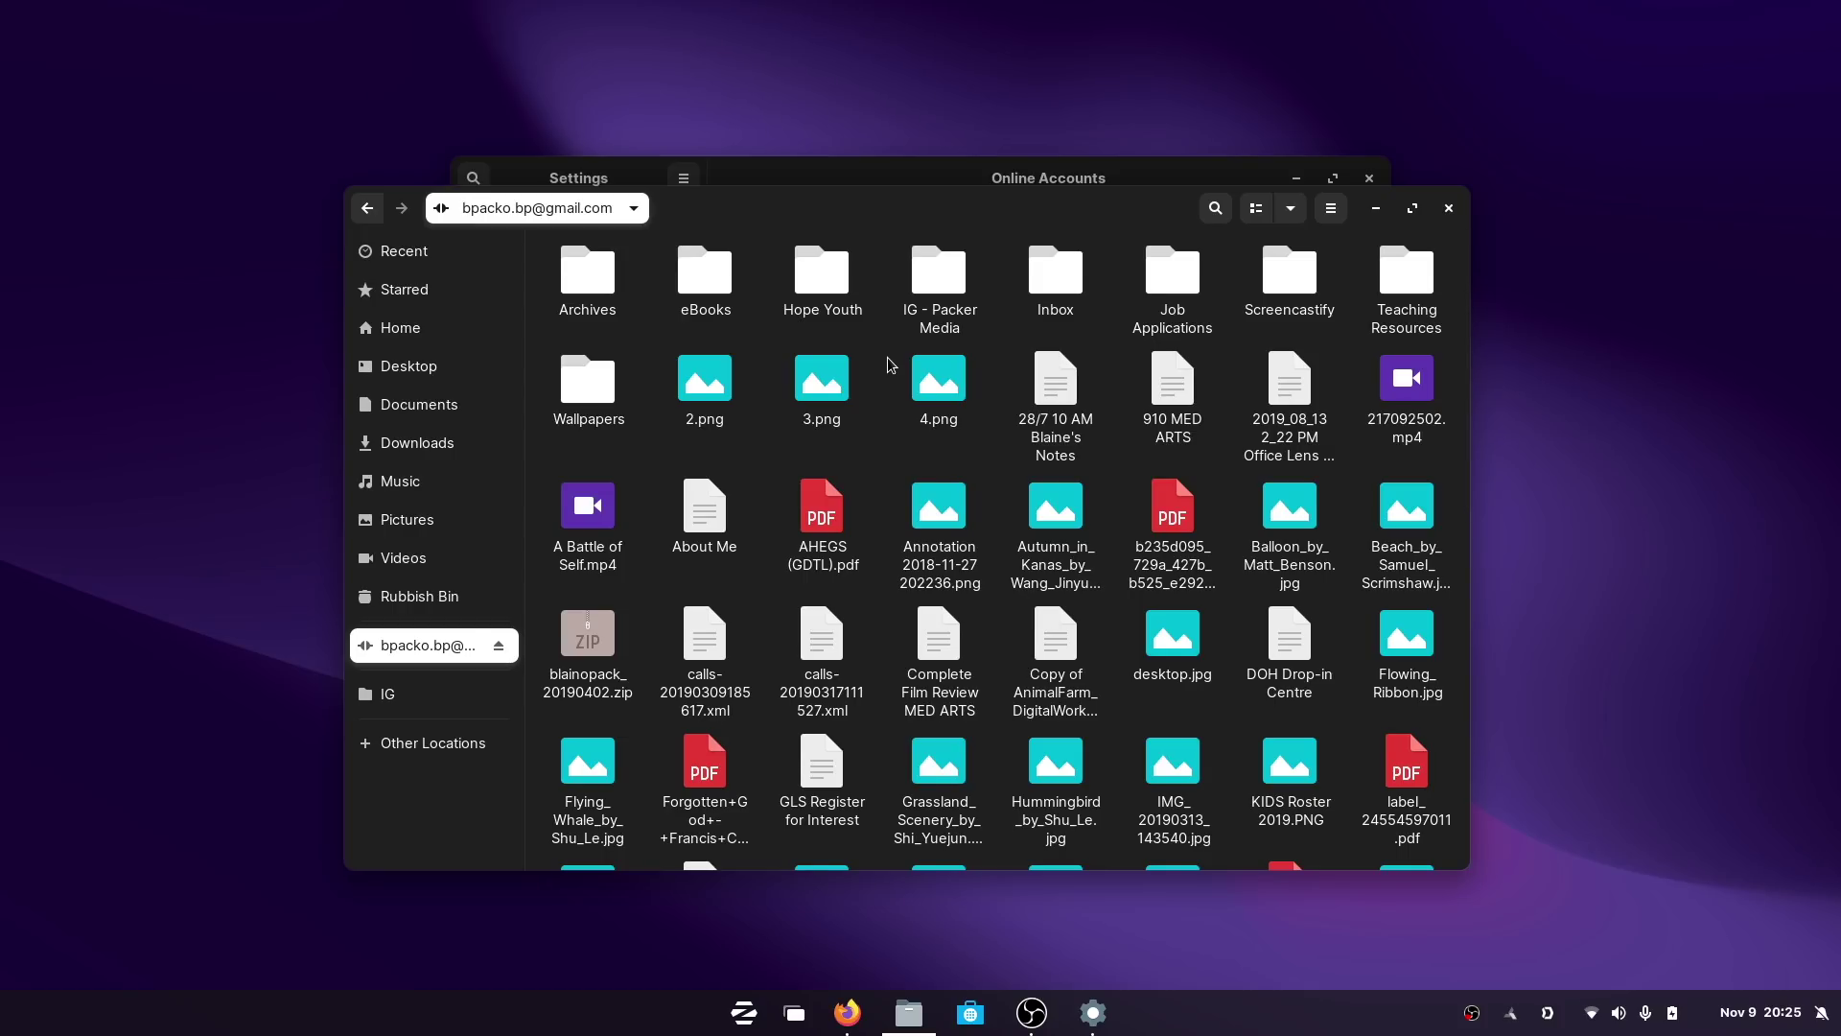
scroll(891, 365, "down", 10)
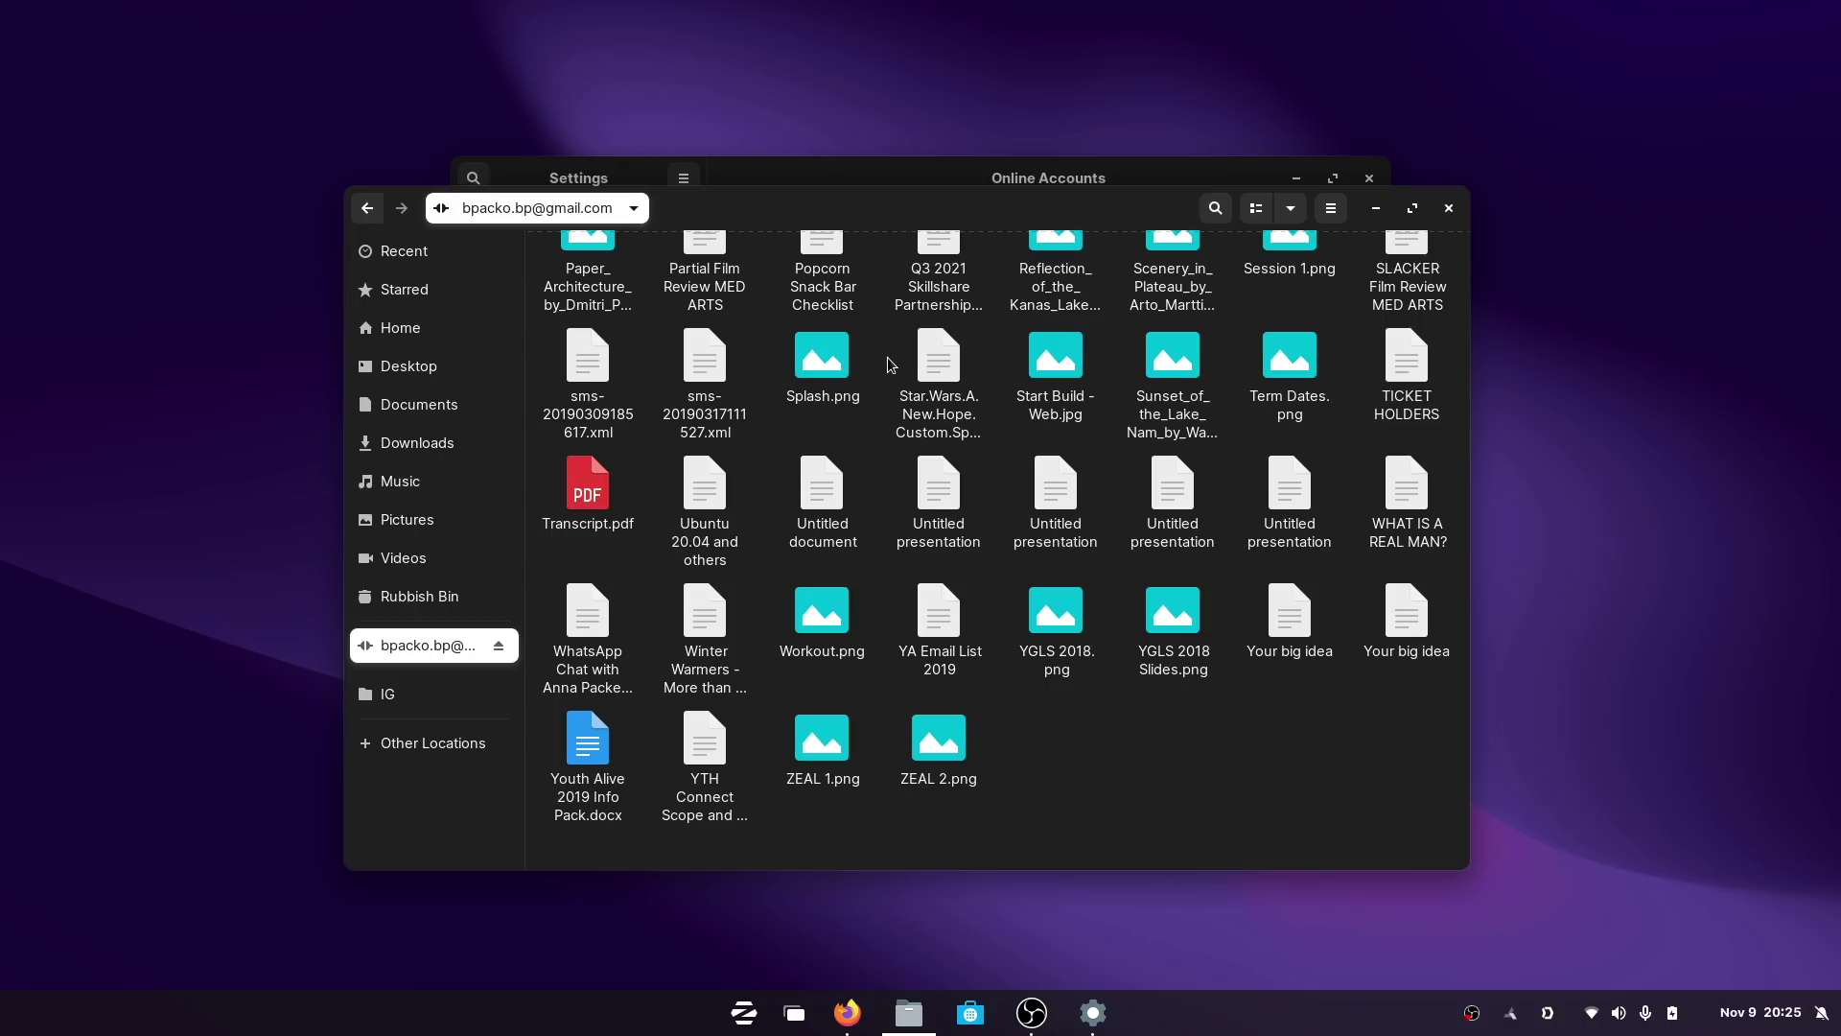
scroll(890, 364, "up", 15)
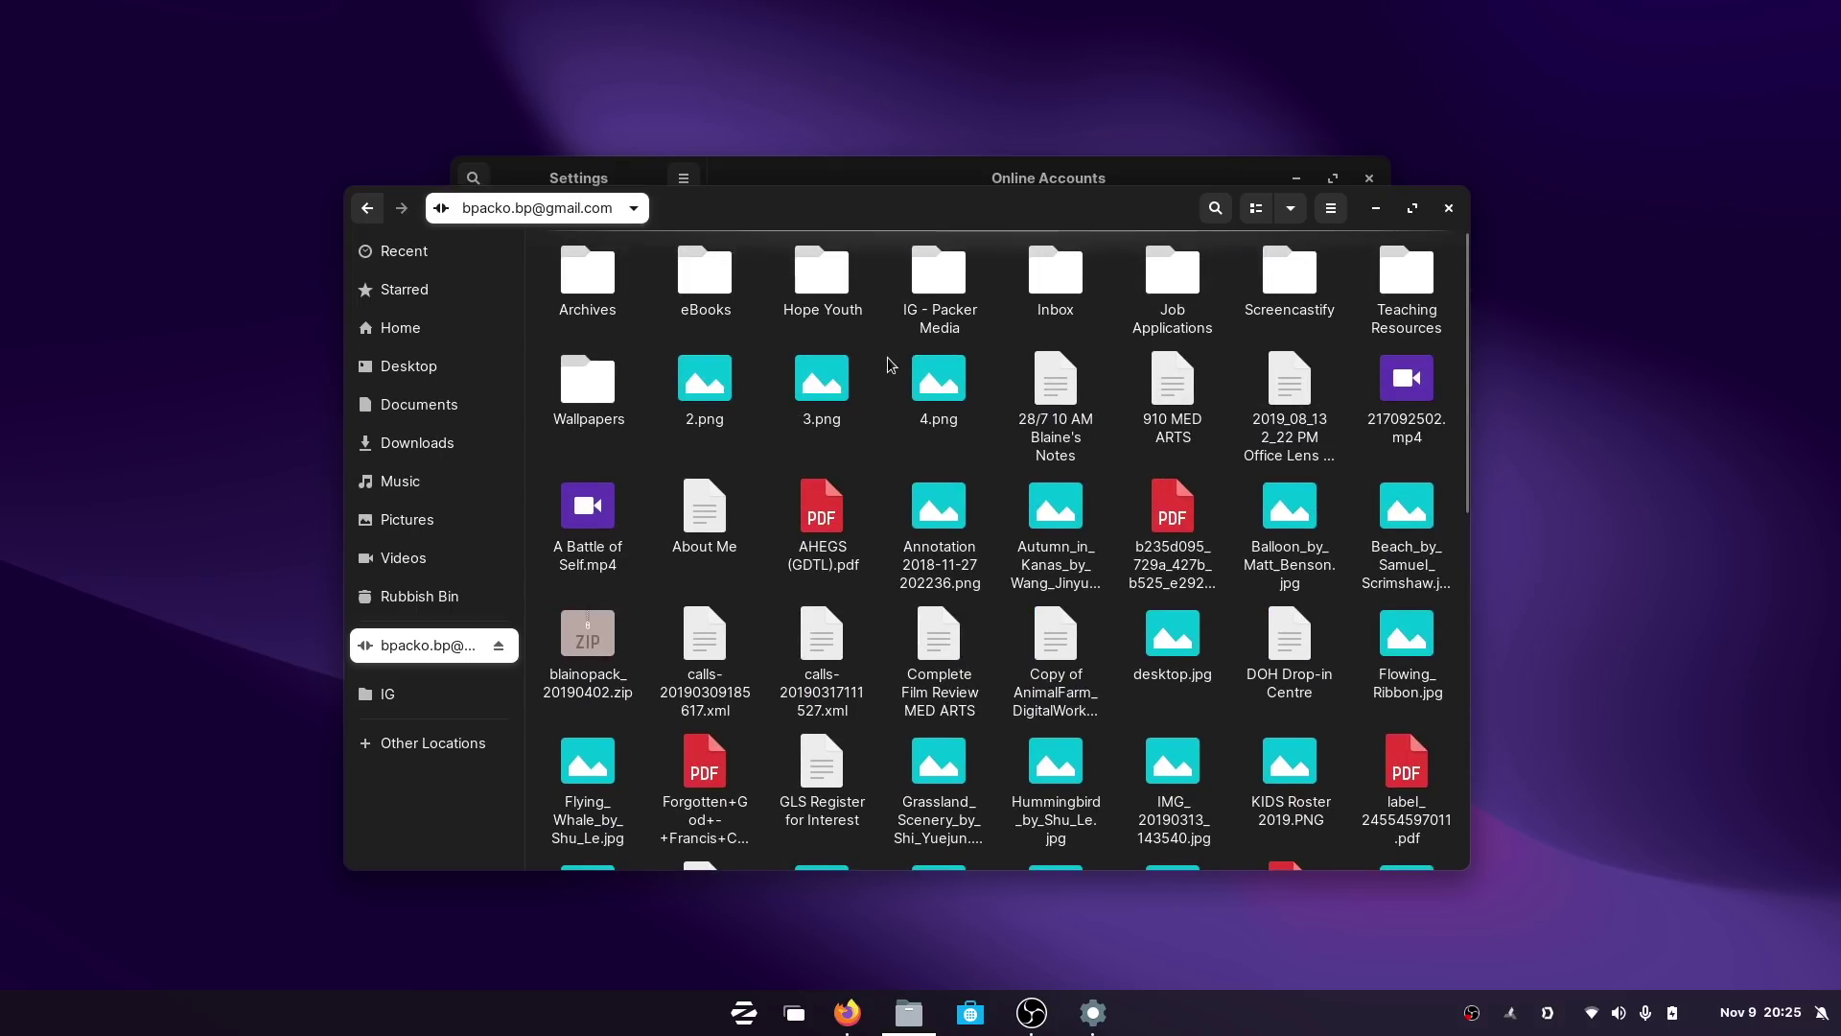
Preview the image 4.png, then close the viewer and scroll the Drive listing.
double_click(949, 388)
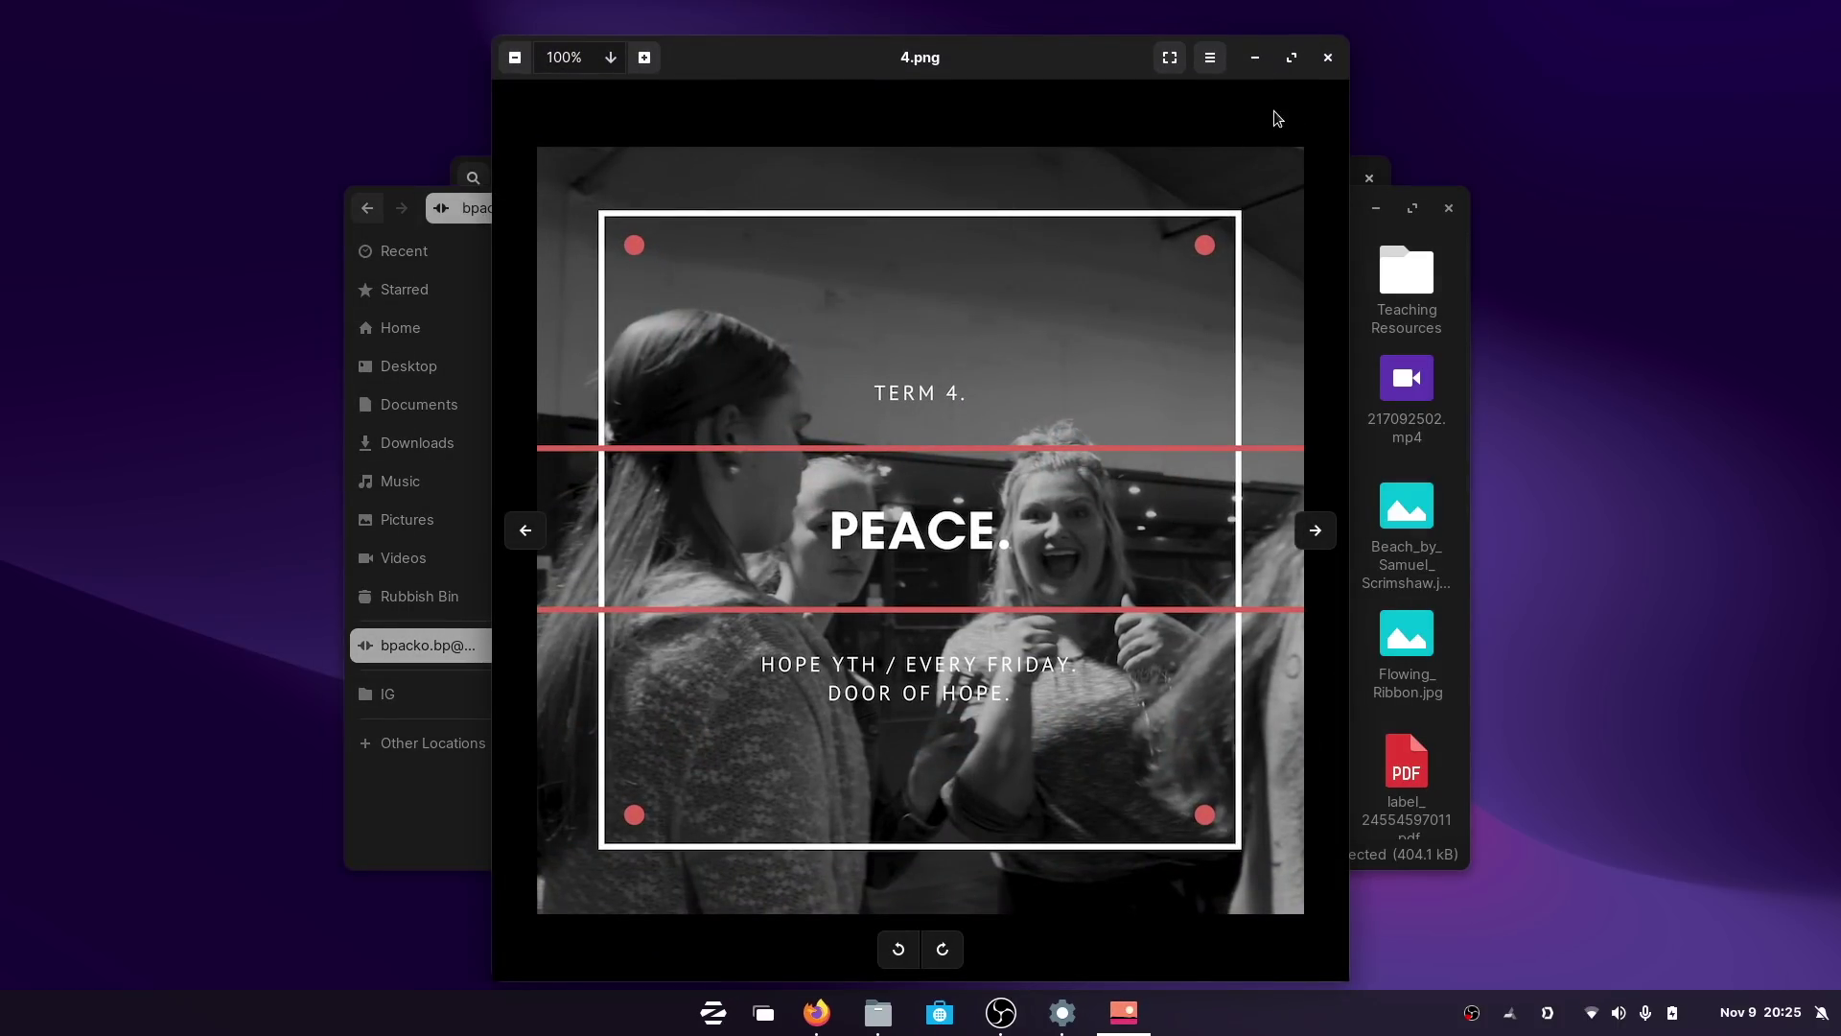
left_click(1338, 69)
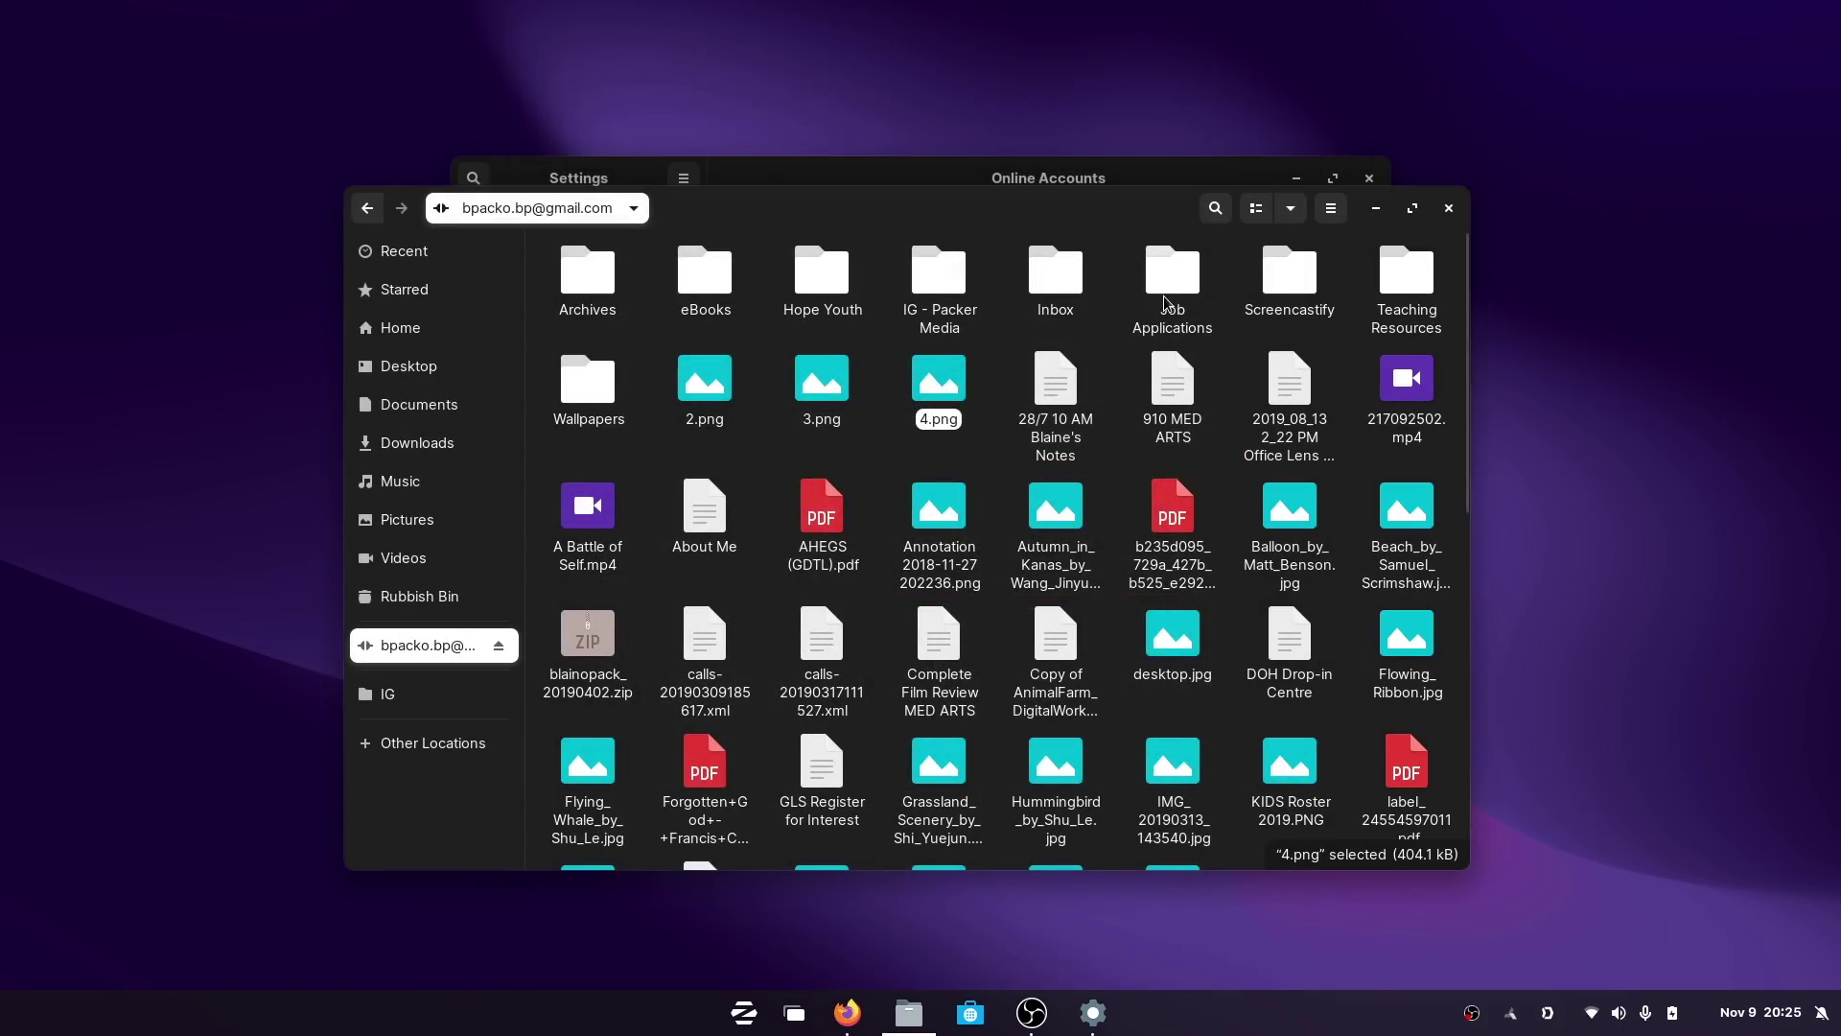
scroll(1051, 493, "down", 10)
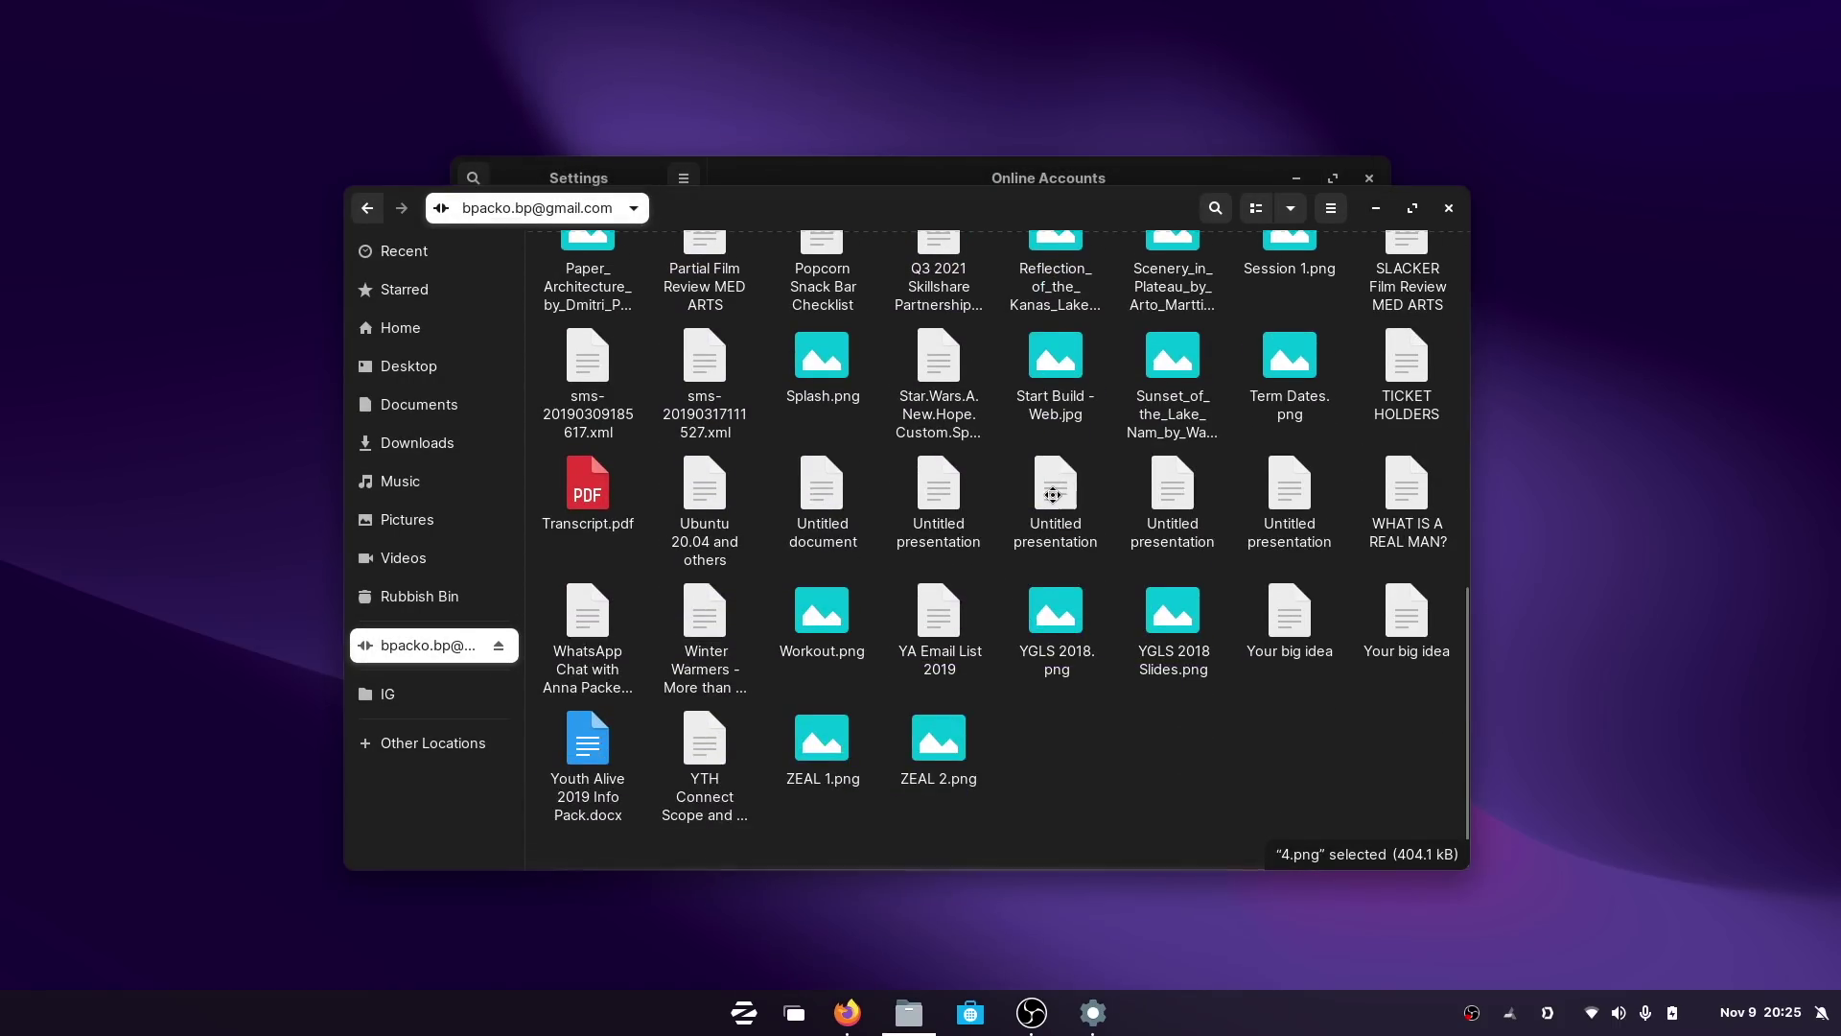
scroll(1053, 499, "up", 10)
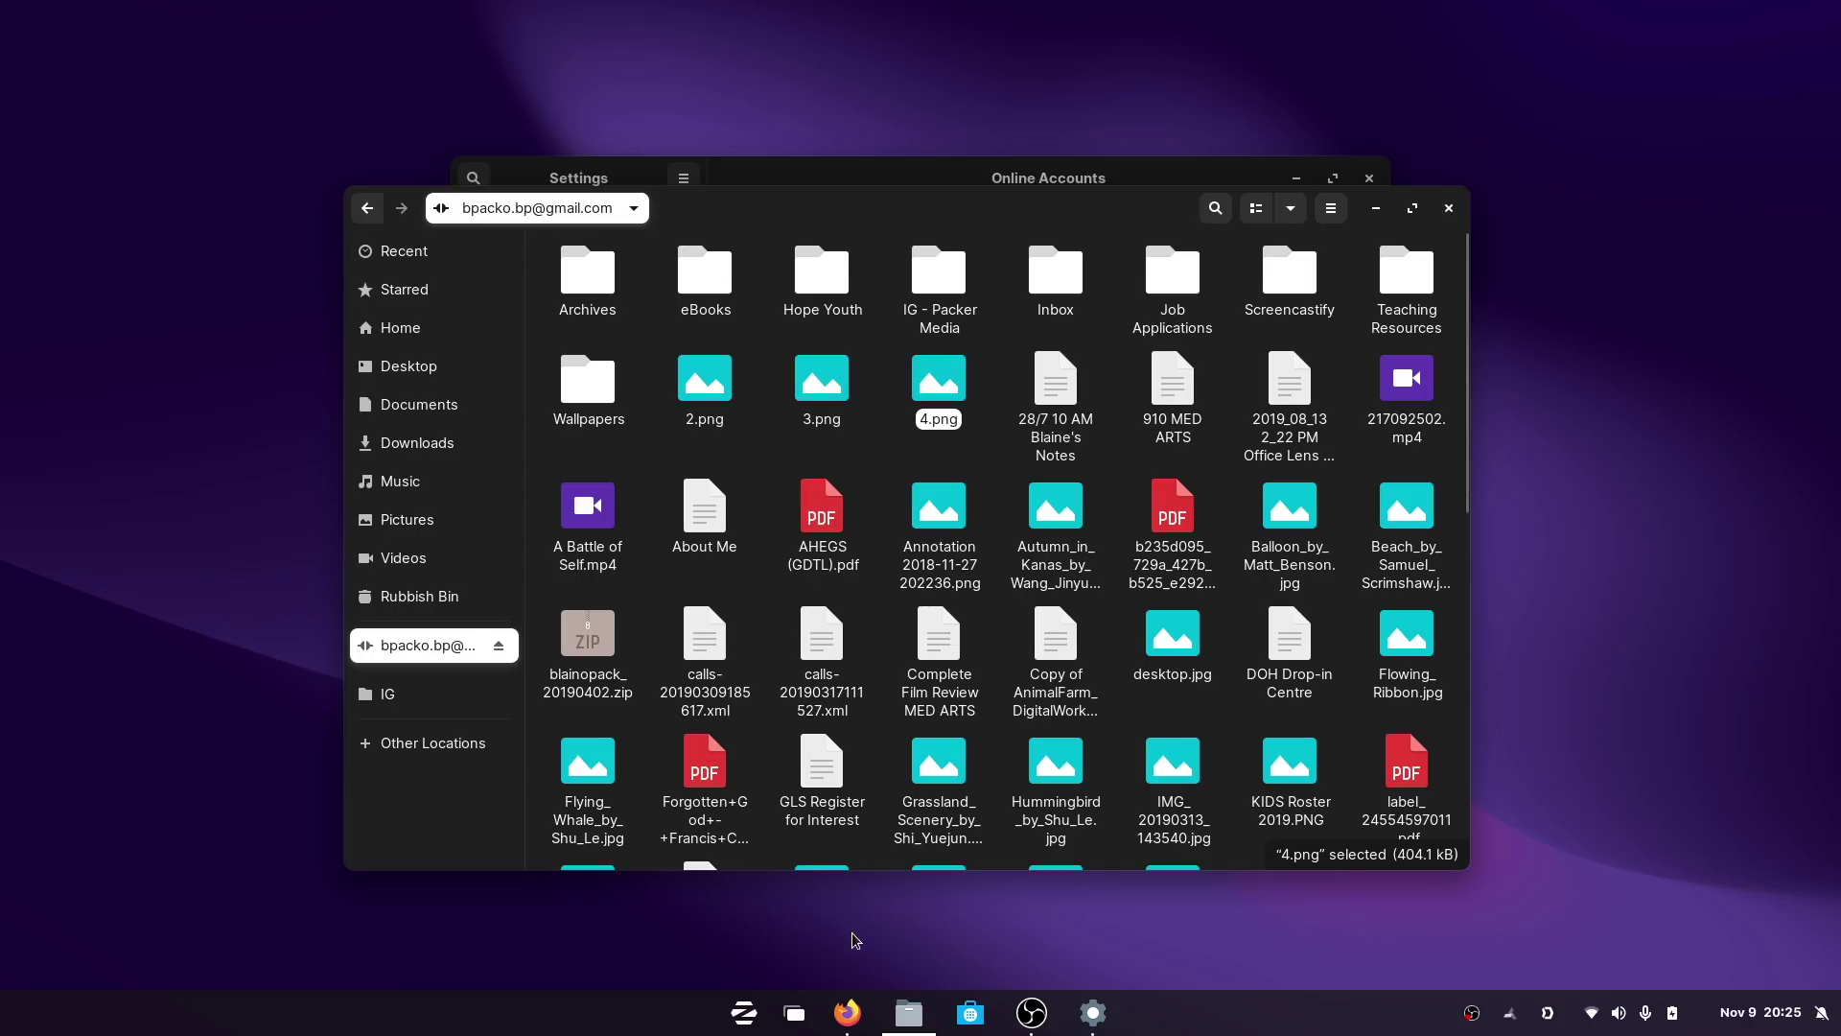
Switch to Firefox and scroll through the overGrive page's feature list.
left_click(850, 1010)
left_click(67, 11)
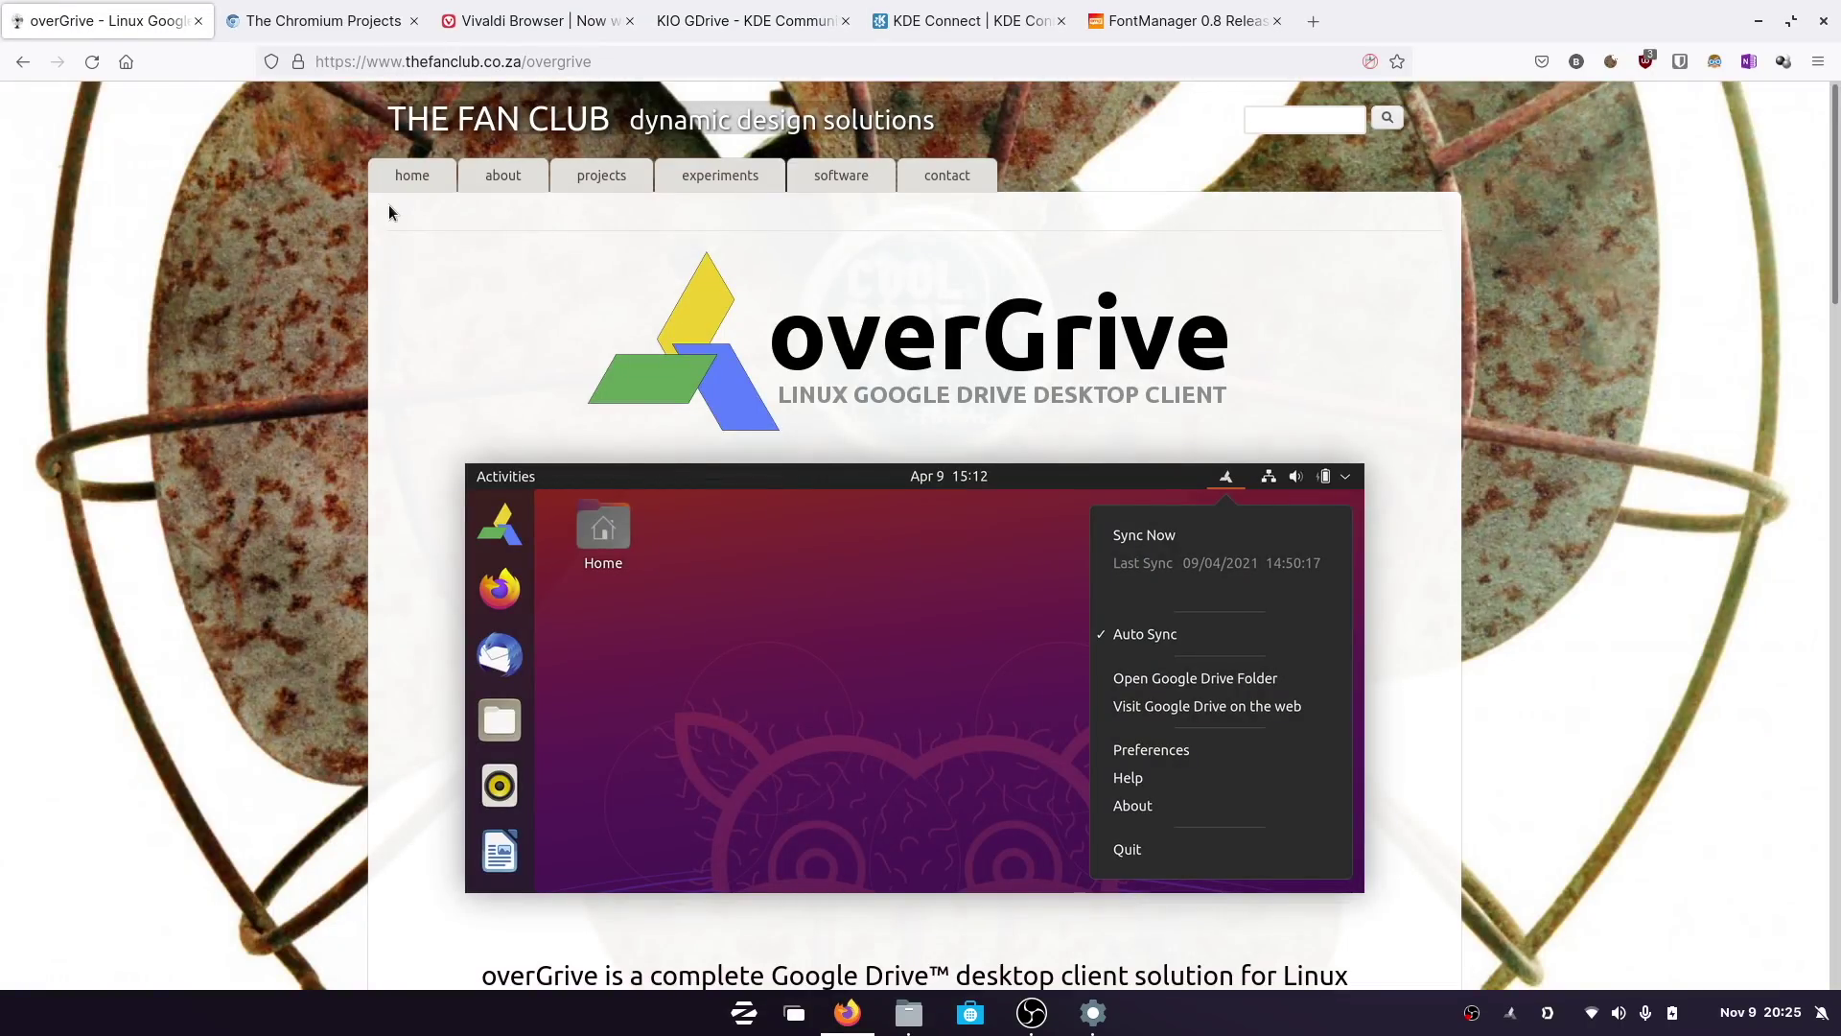
scroll(735, 484, "down", 2)
scroll(734, 483, "down", 7)
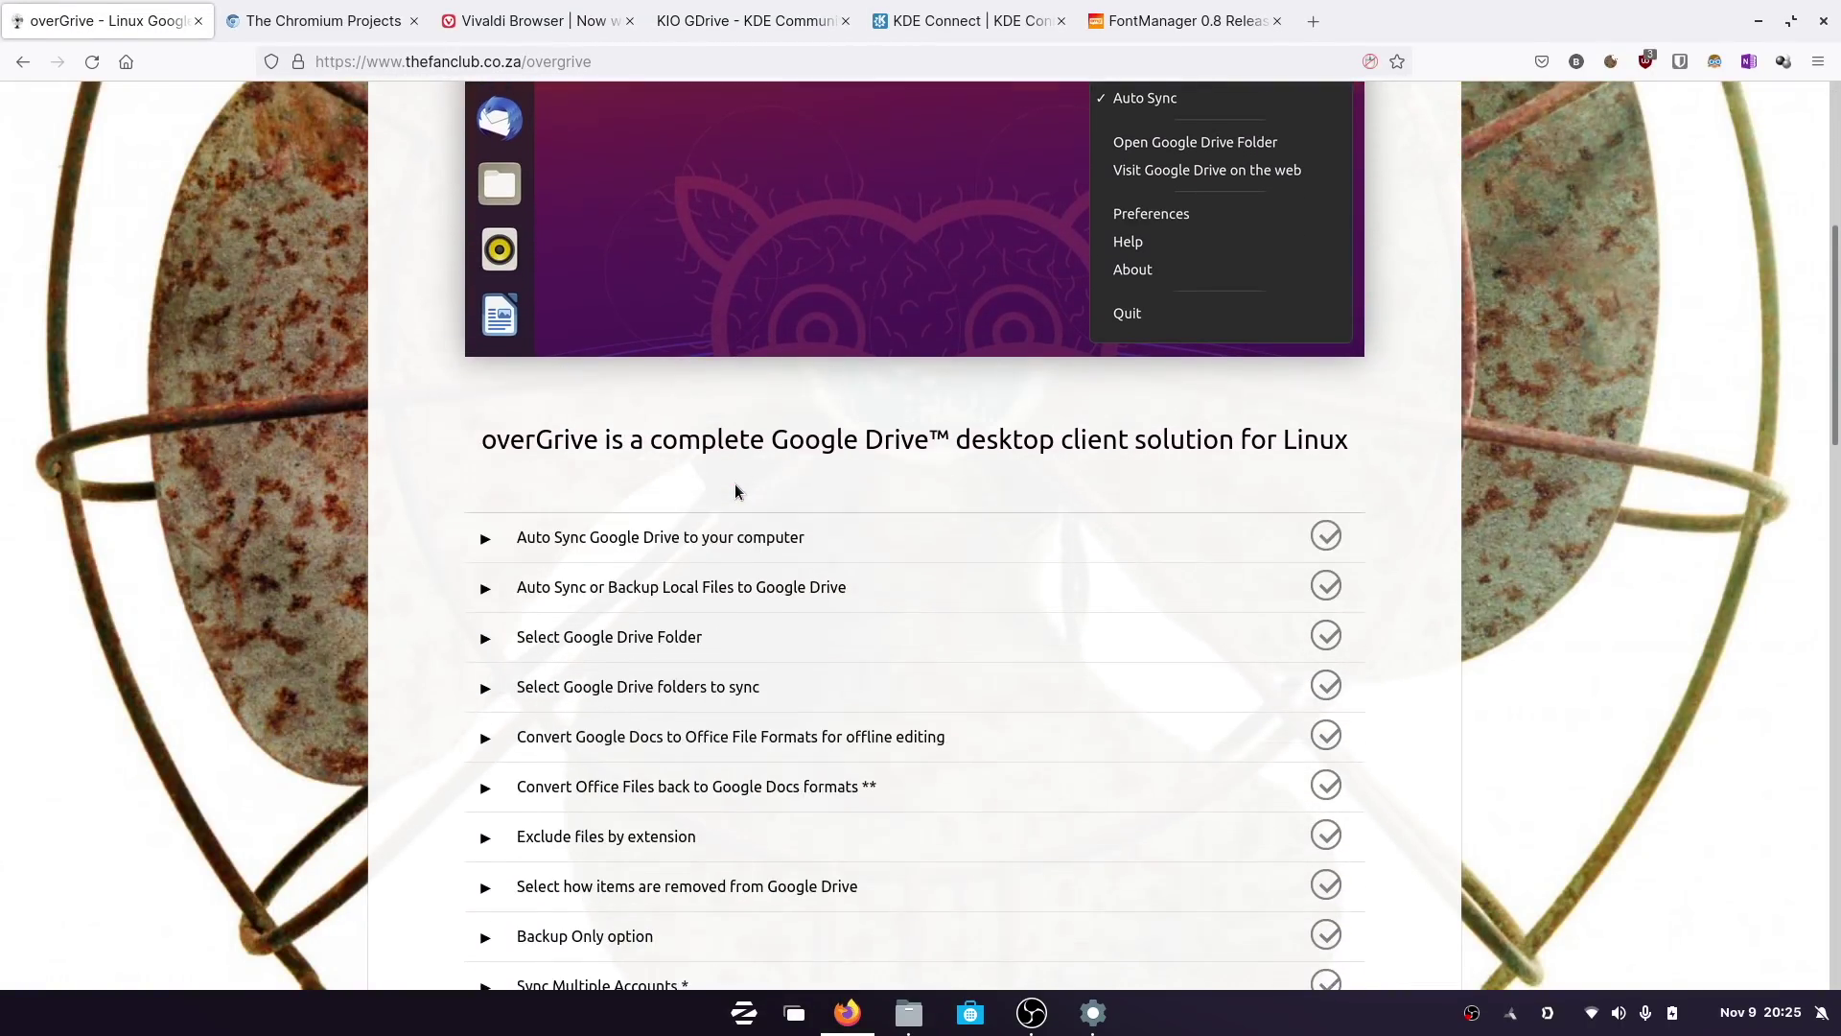
scroll(735, 491, "up", 7)
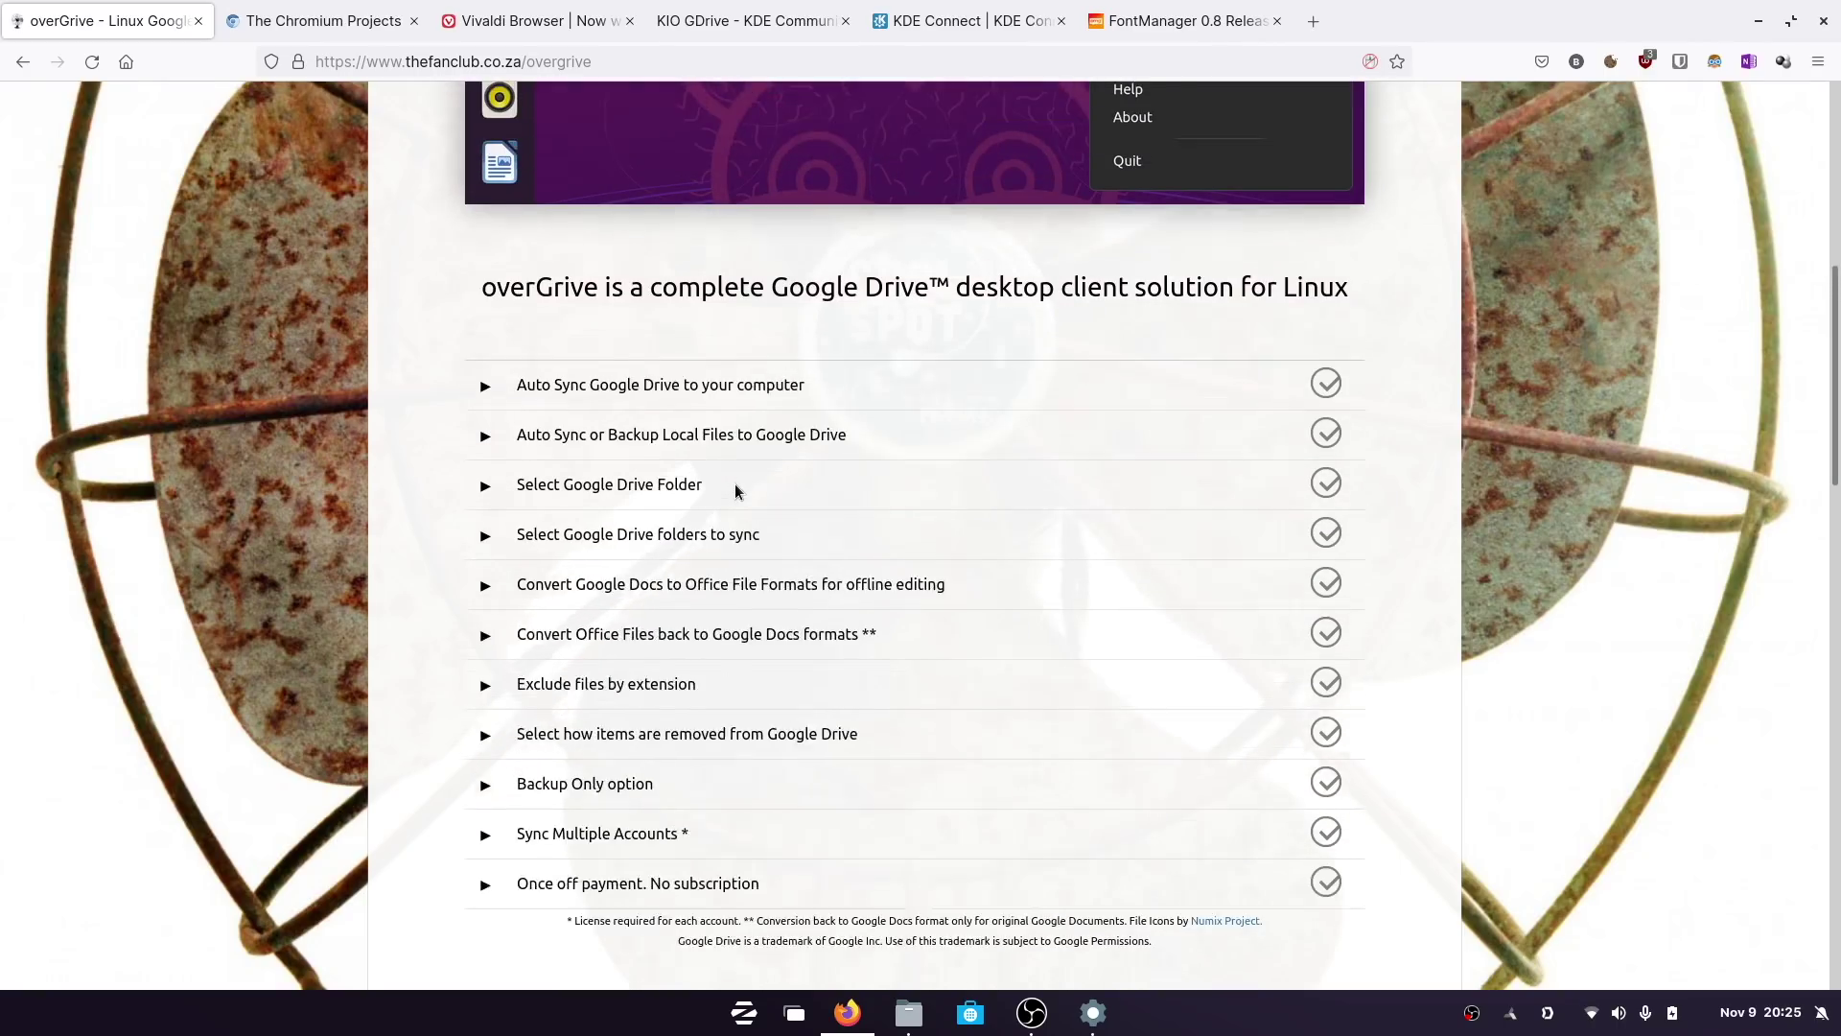
scroll(735, 491, "up", 1)
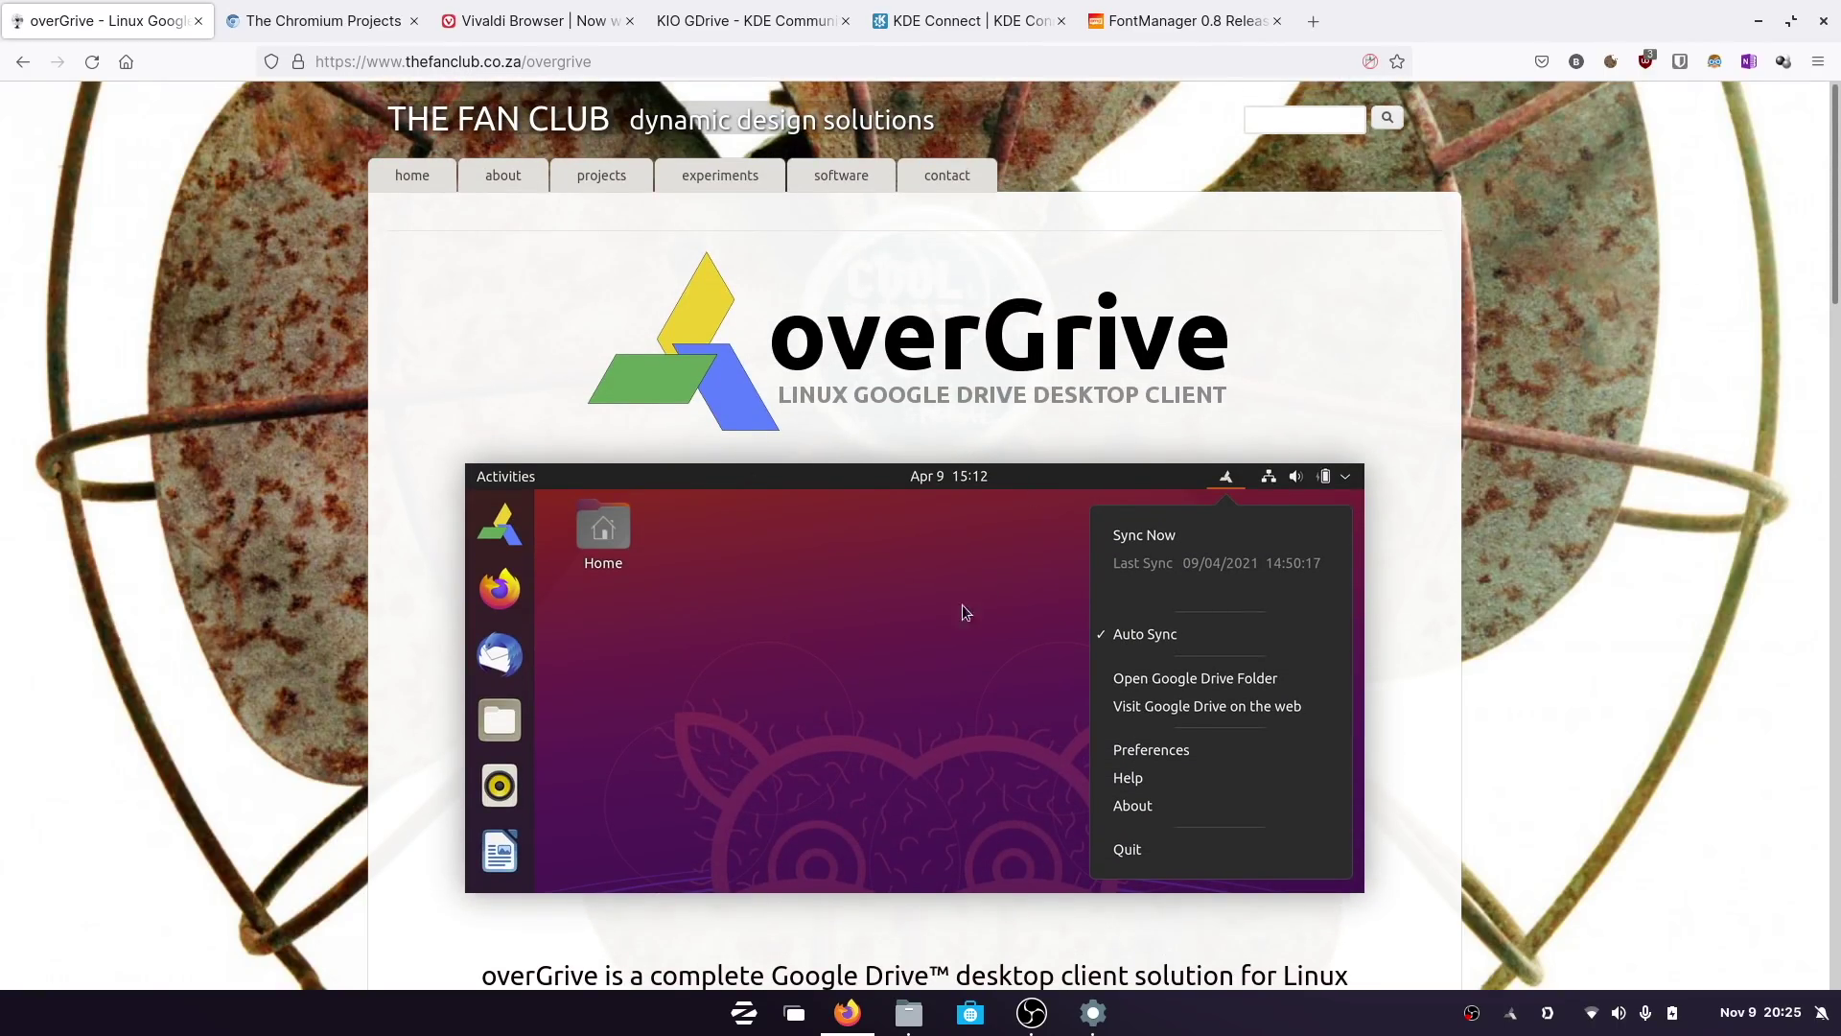
scroll(924, 663, "down", 3)
scroll(924, 663, "down", 2)
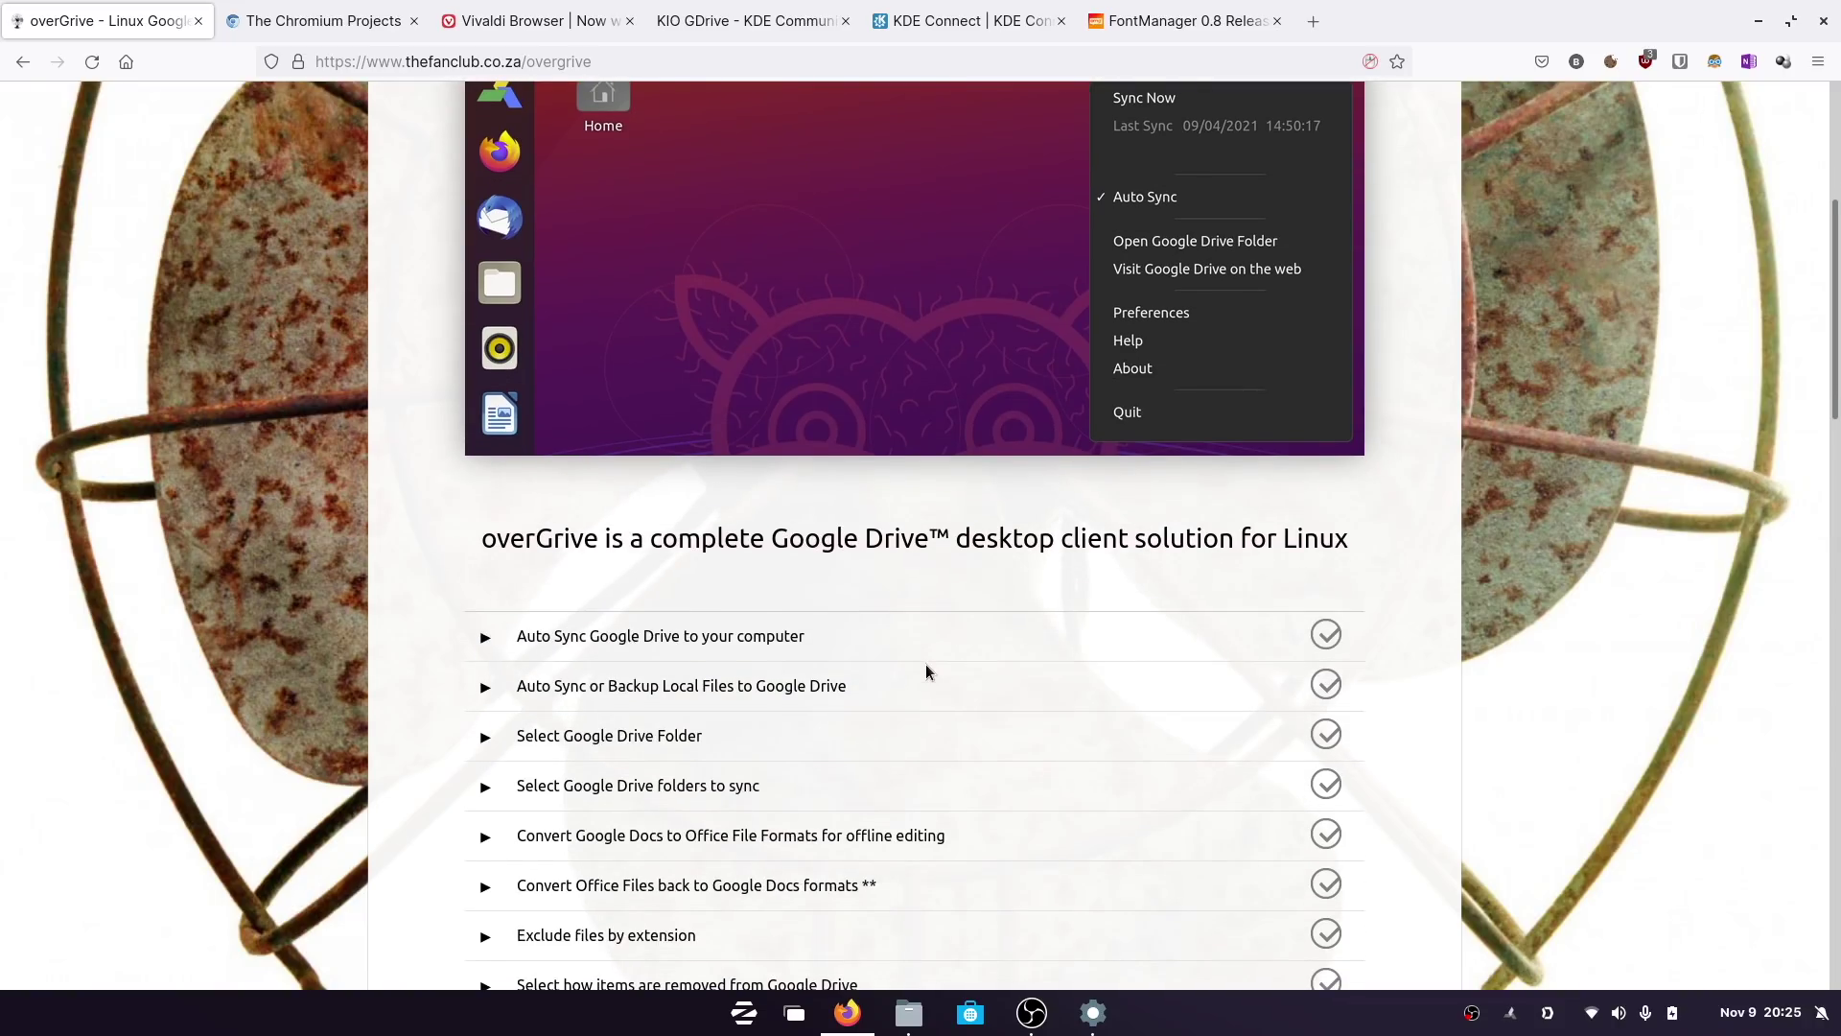
scroll(927, 672, "down", 2)
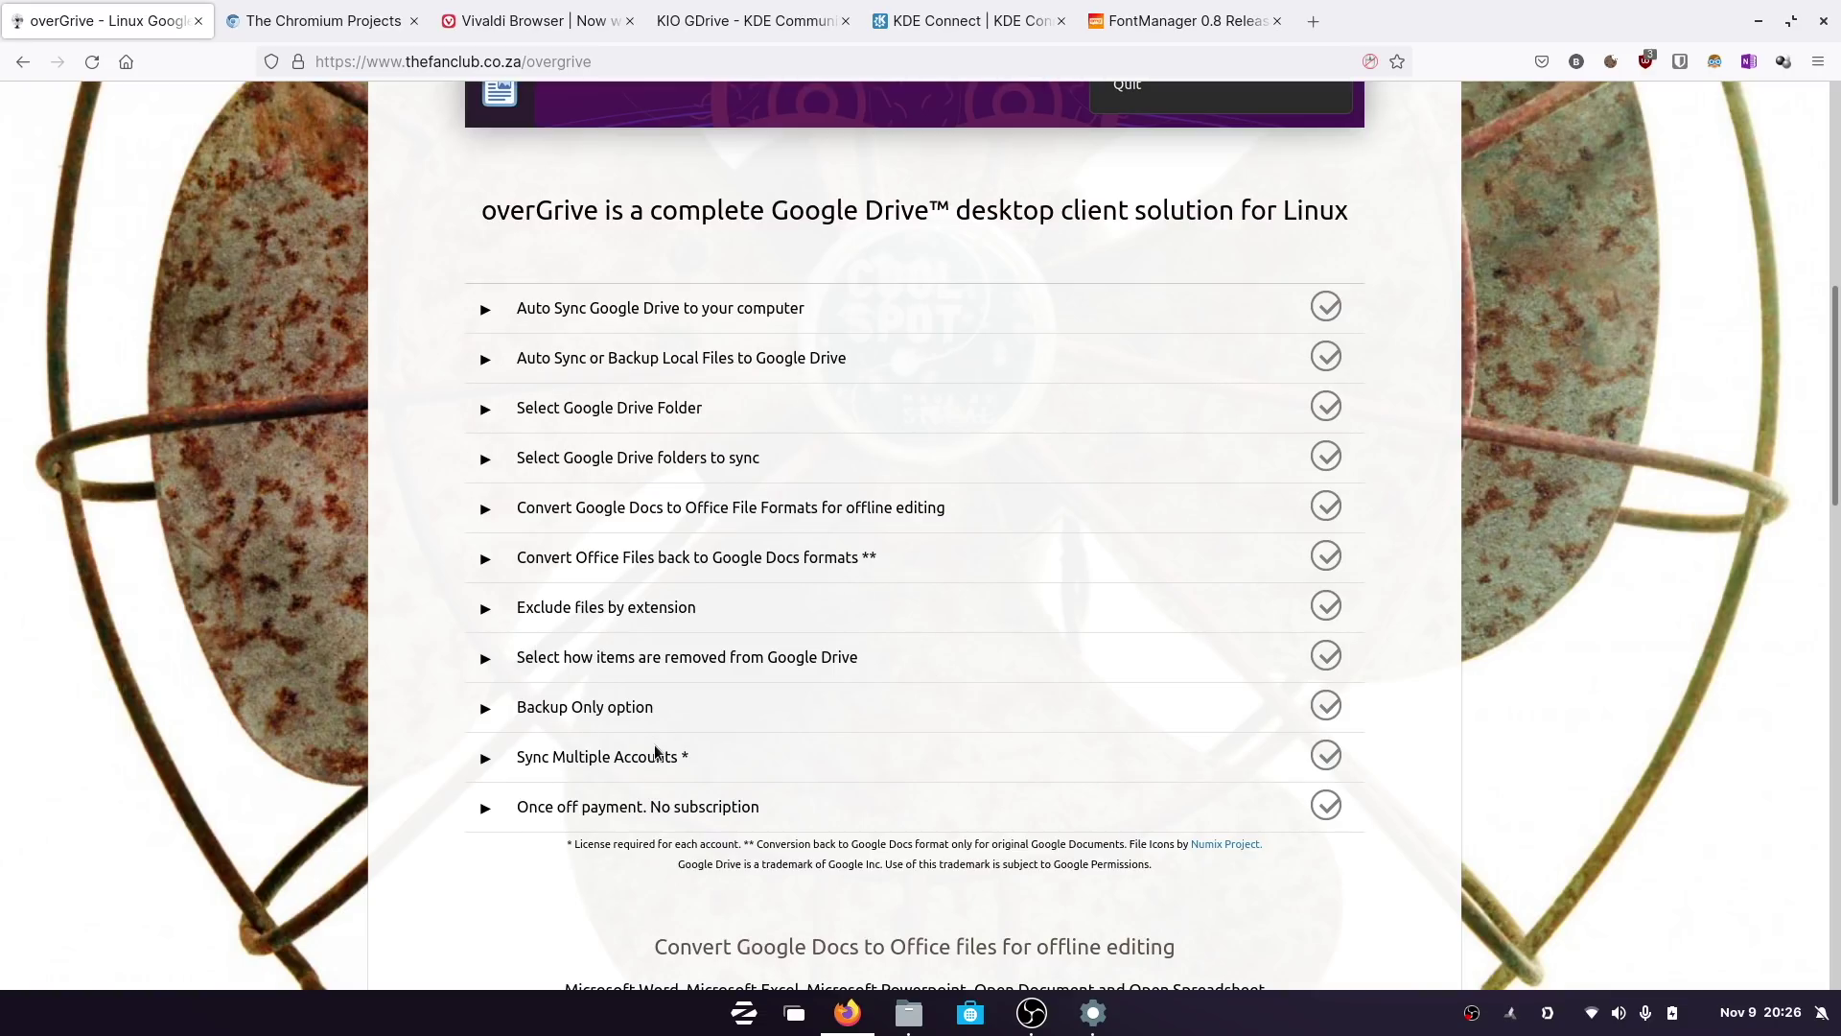
Zoom the overGrive page to 133%, review it, then bring the Google Drive files window forward.
key("ctrl+plus")
key("ctrl+plus")
key("ctrl+plus")
scroll(655, 748, "down", 5)
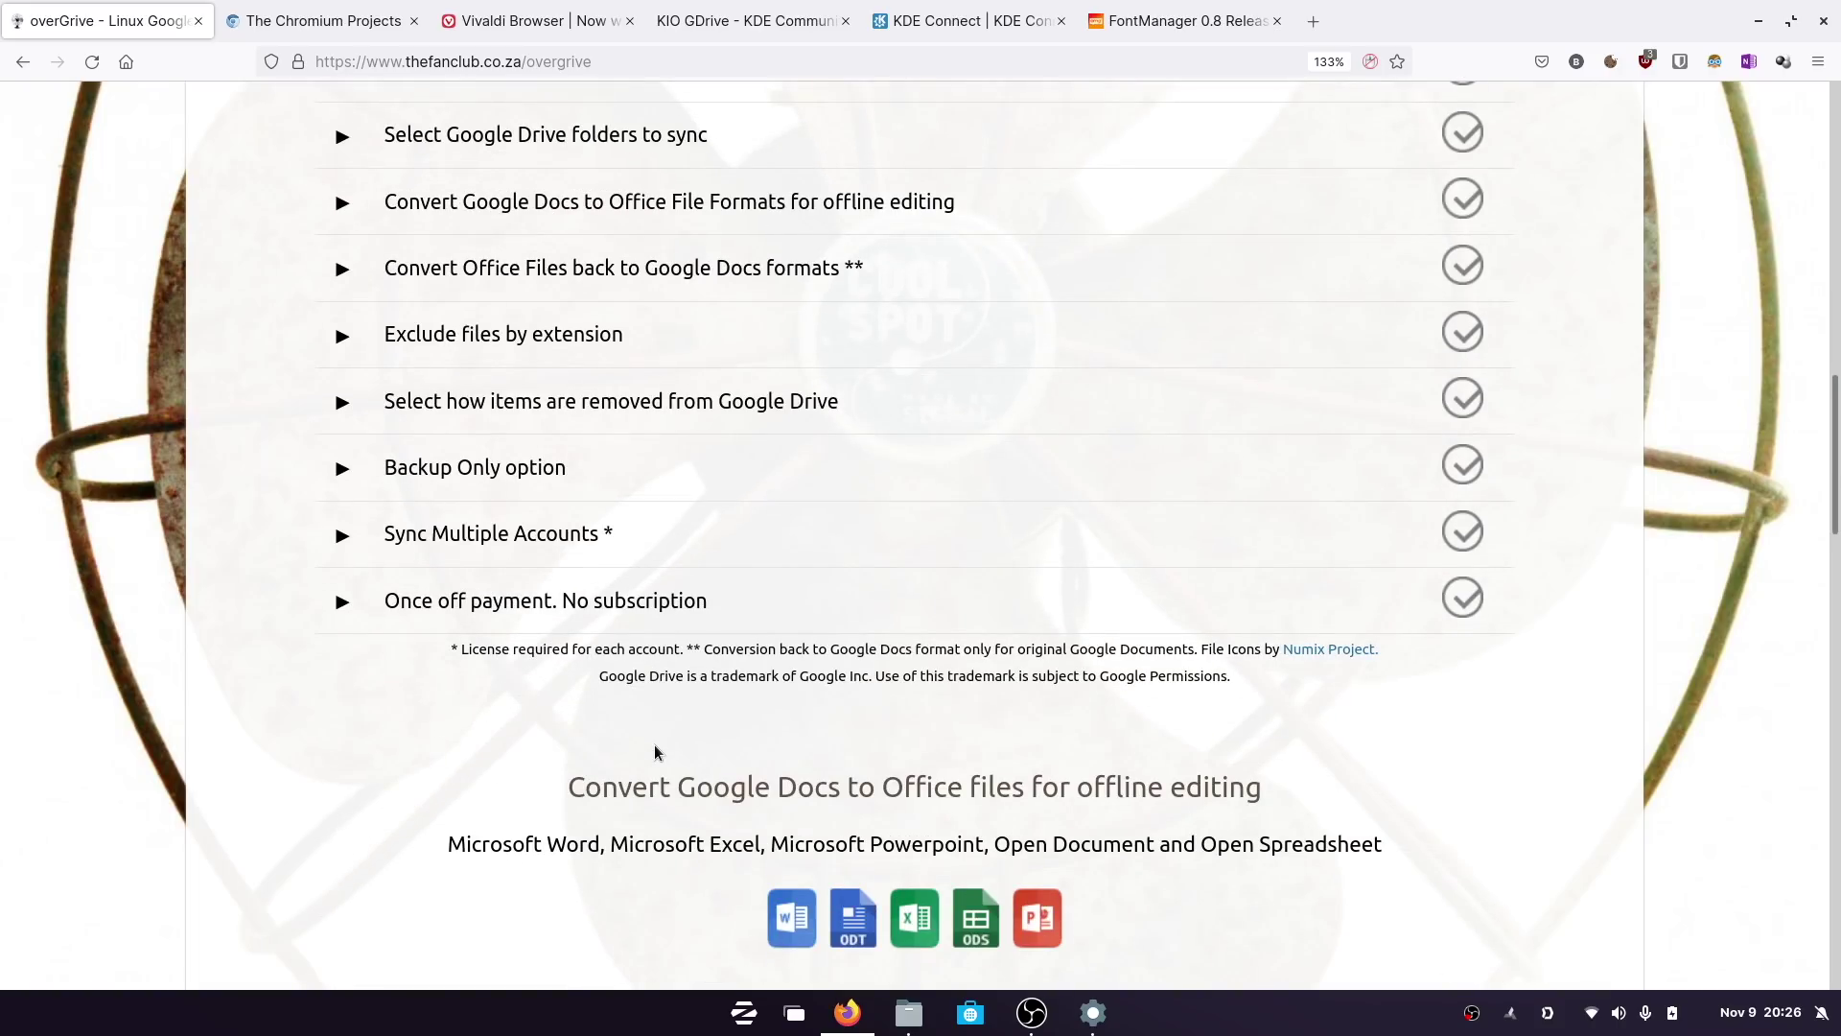
scroll(654, 744, "up", 2)
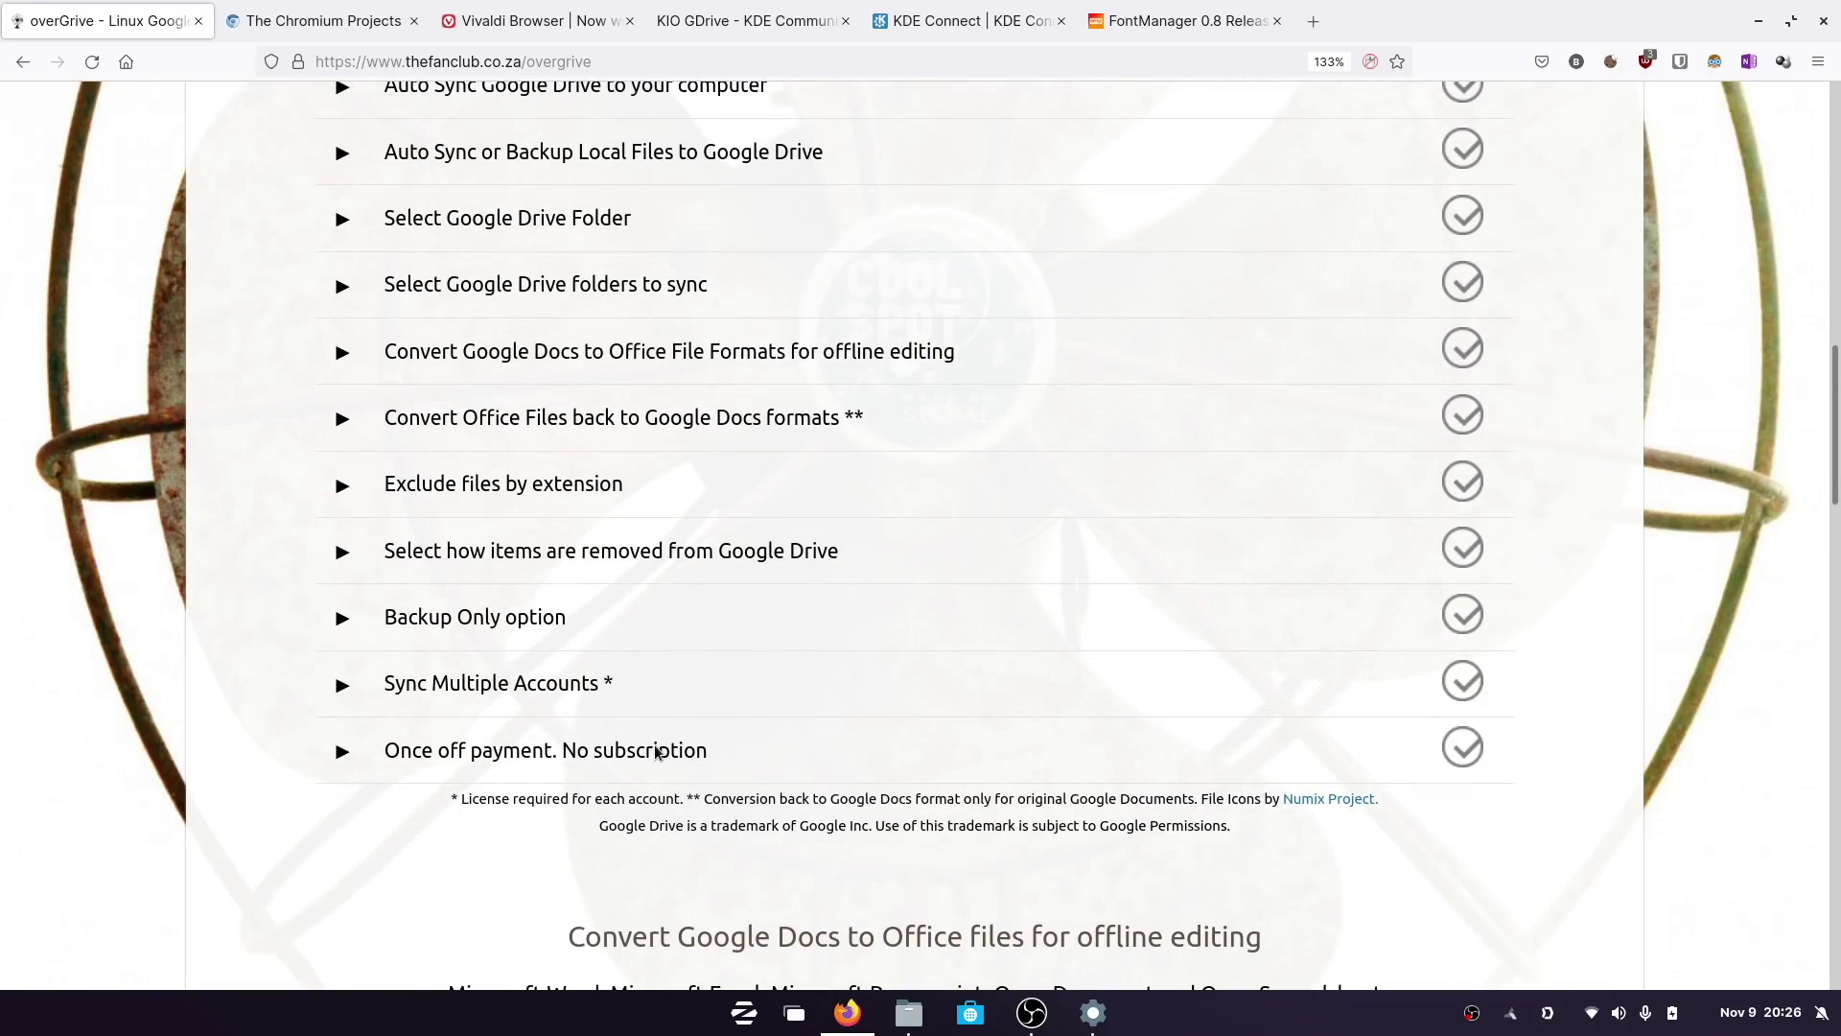
scroll(657, 752, "down", 4)
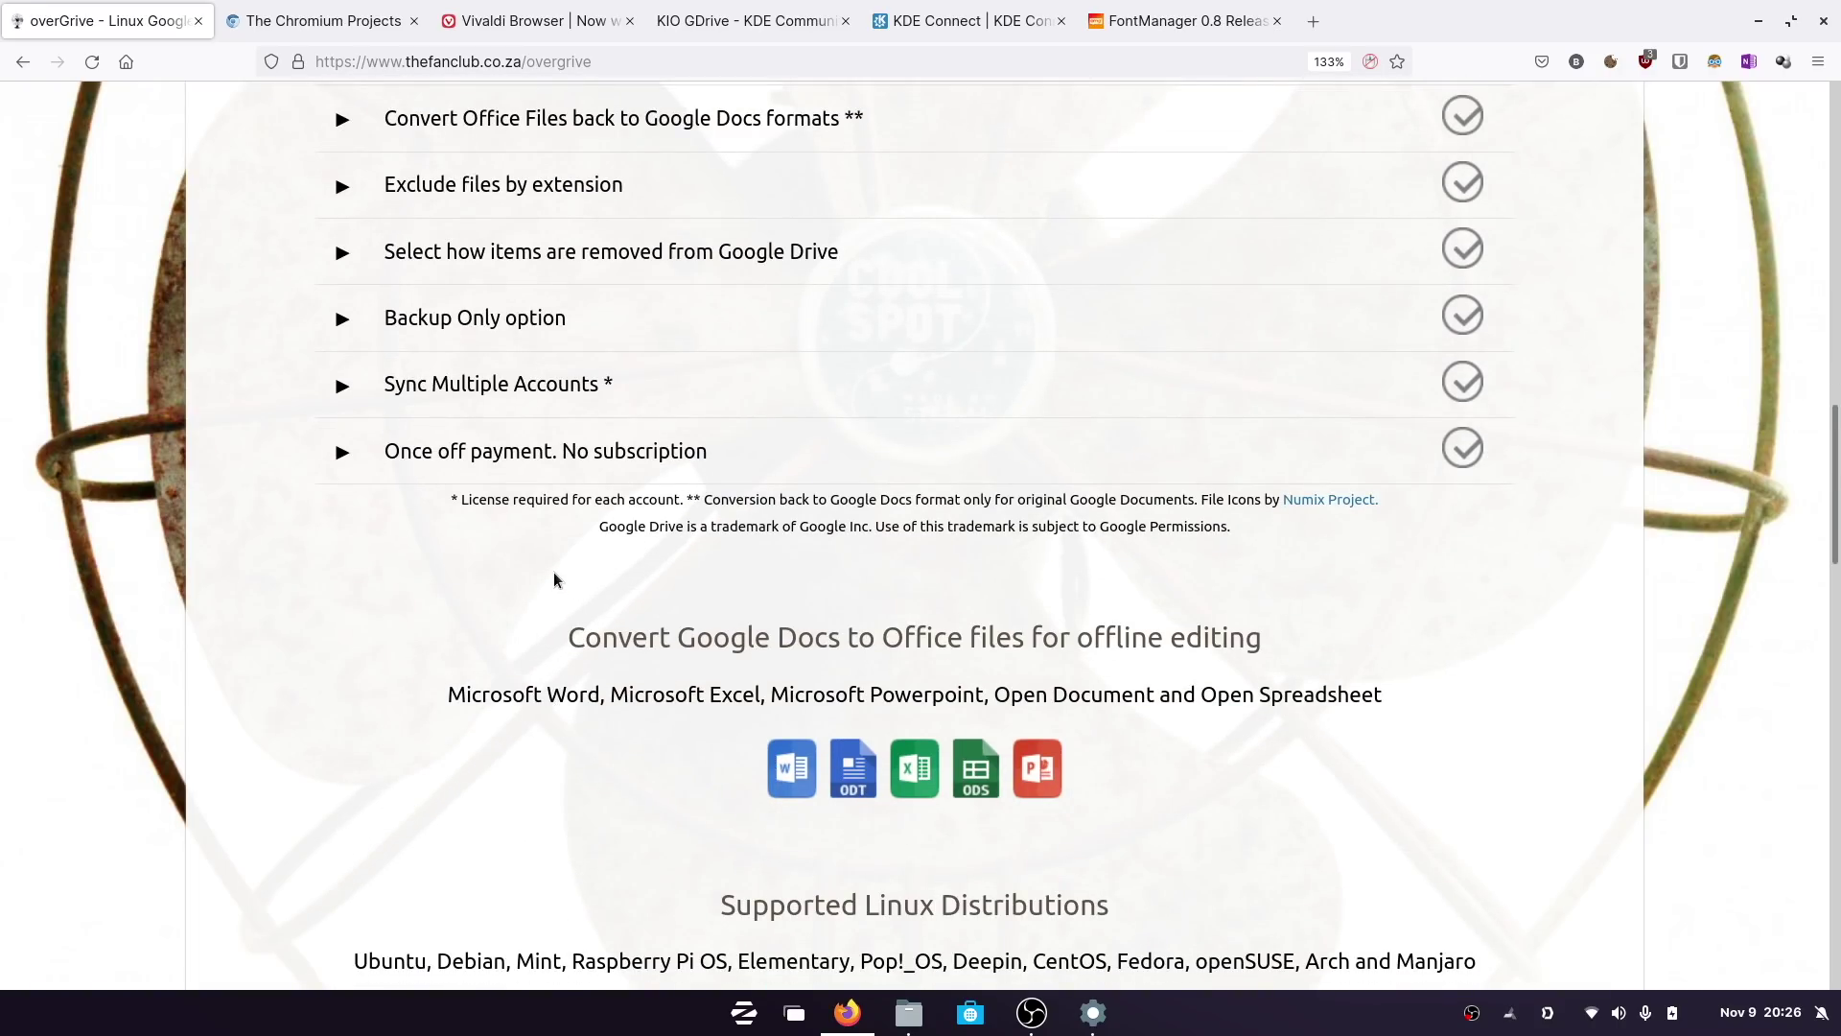
scroll(554, 575, "up", 2)
scroll(554, 579, "up", 2)
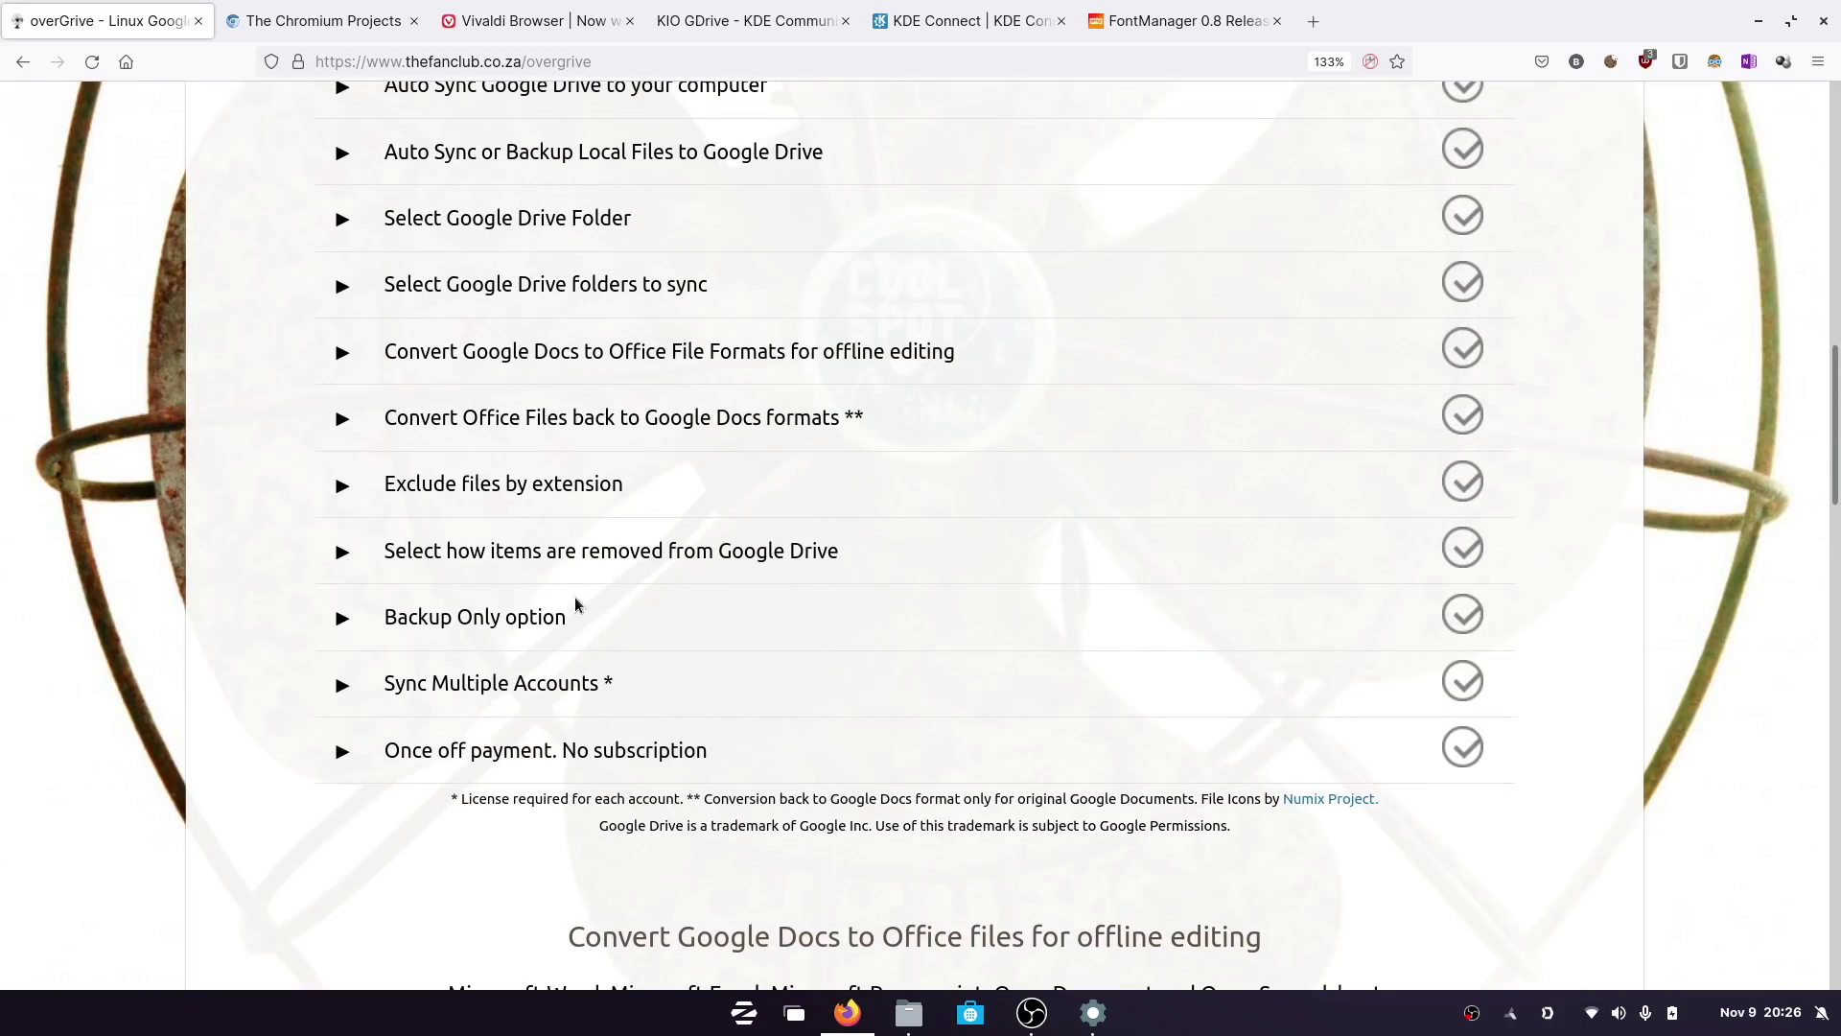
scroll(579, 614, "down", 4)
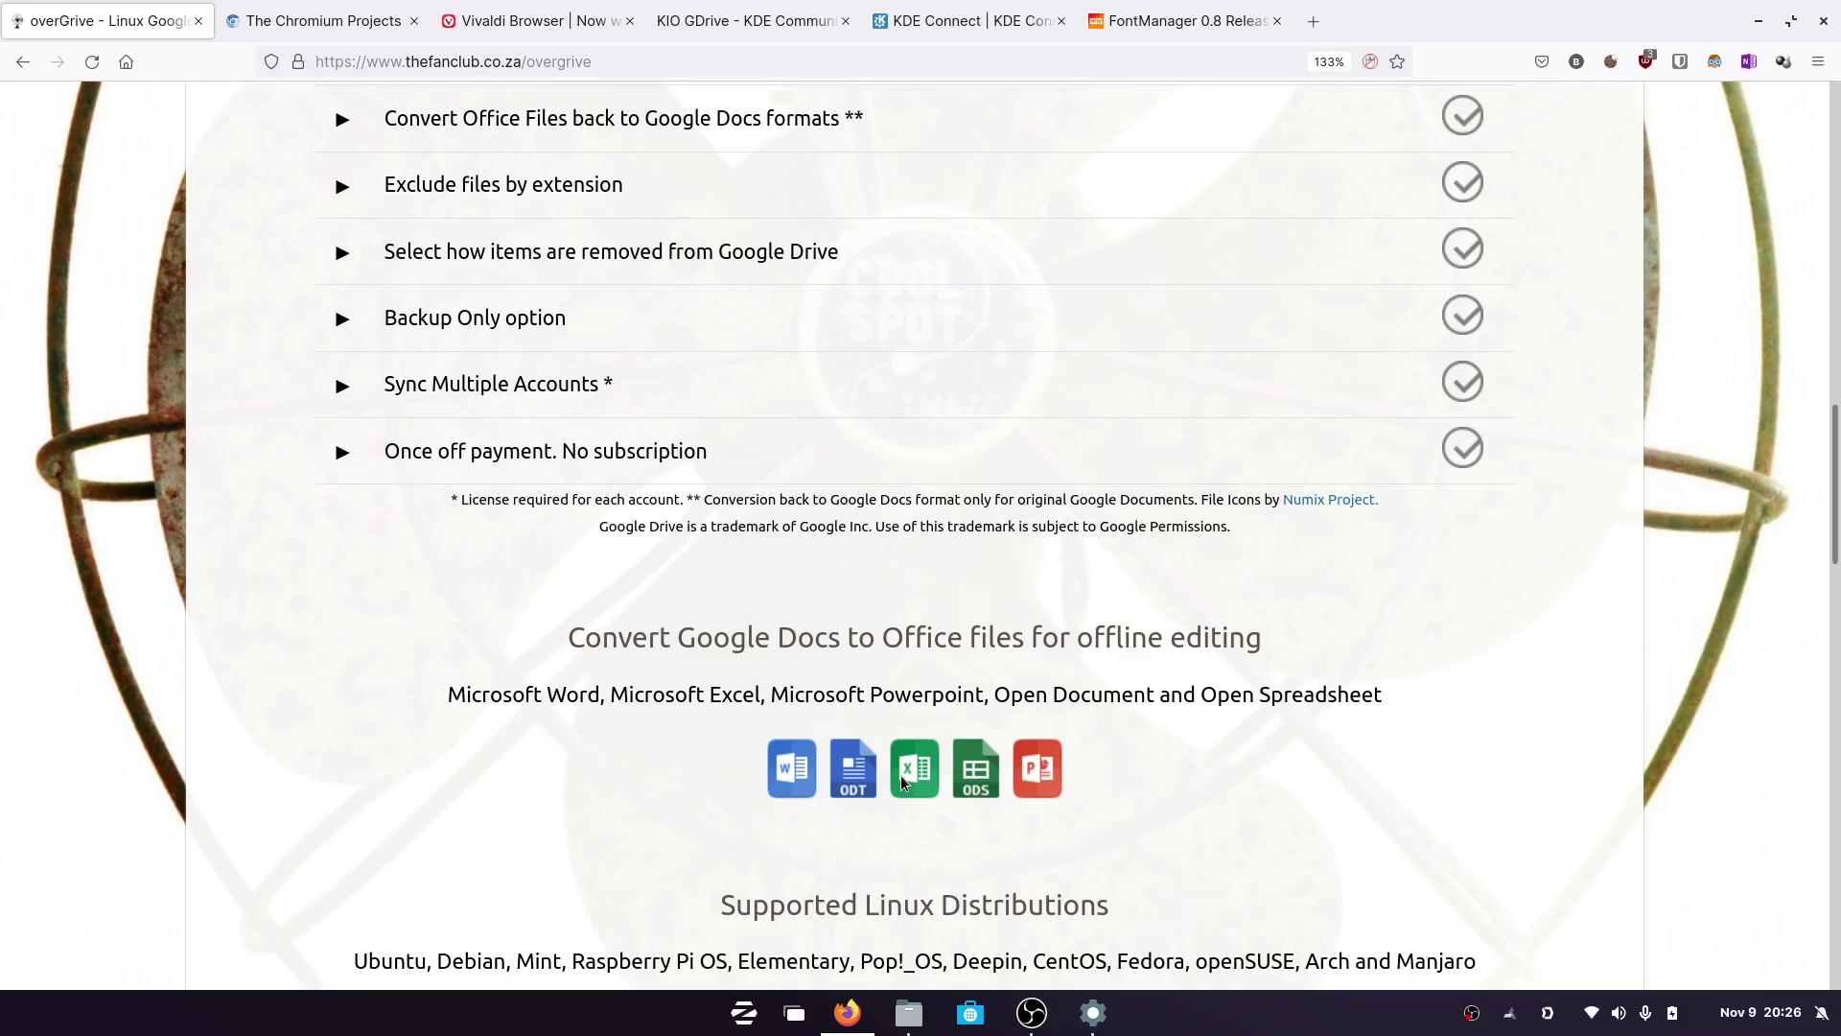
left_click(908, 1013)
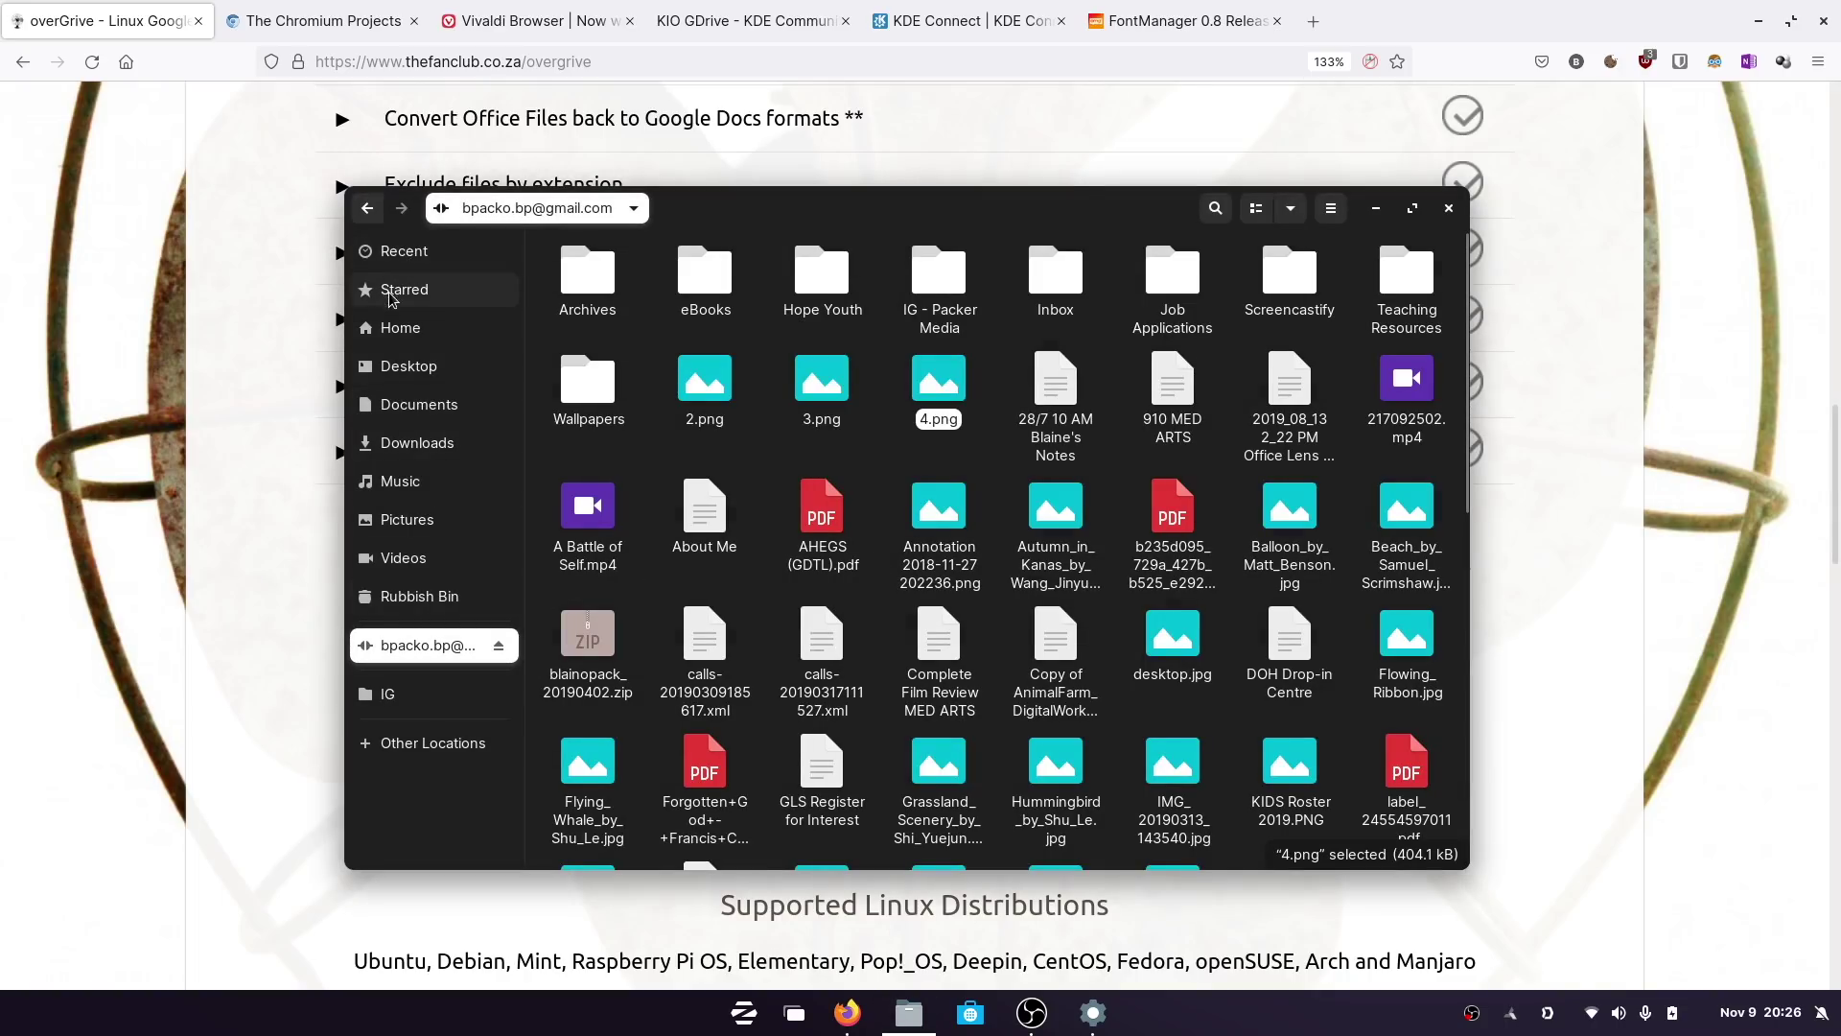
Browse the Google Drive folder inside Home, return to Home, and close the file manager.
left_click(385, 336)
double_click(940, 273)
scroll(998, 575, "down", 5)
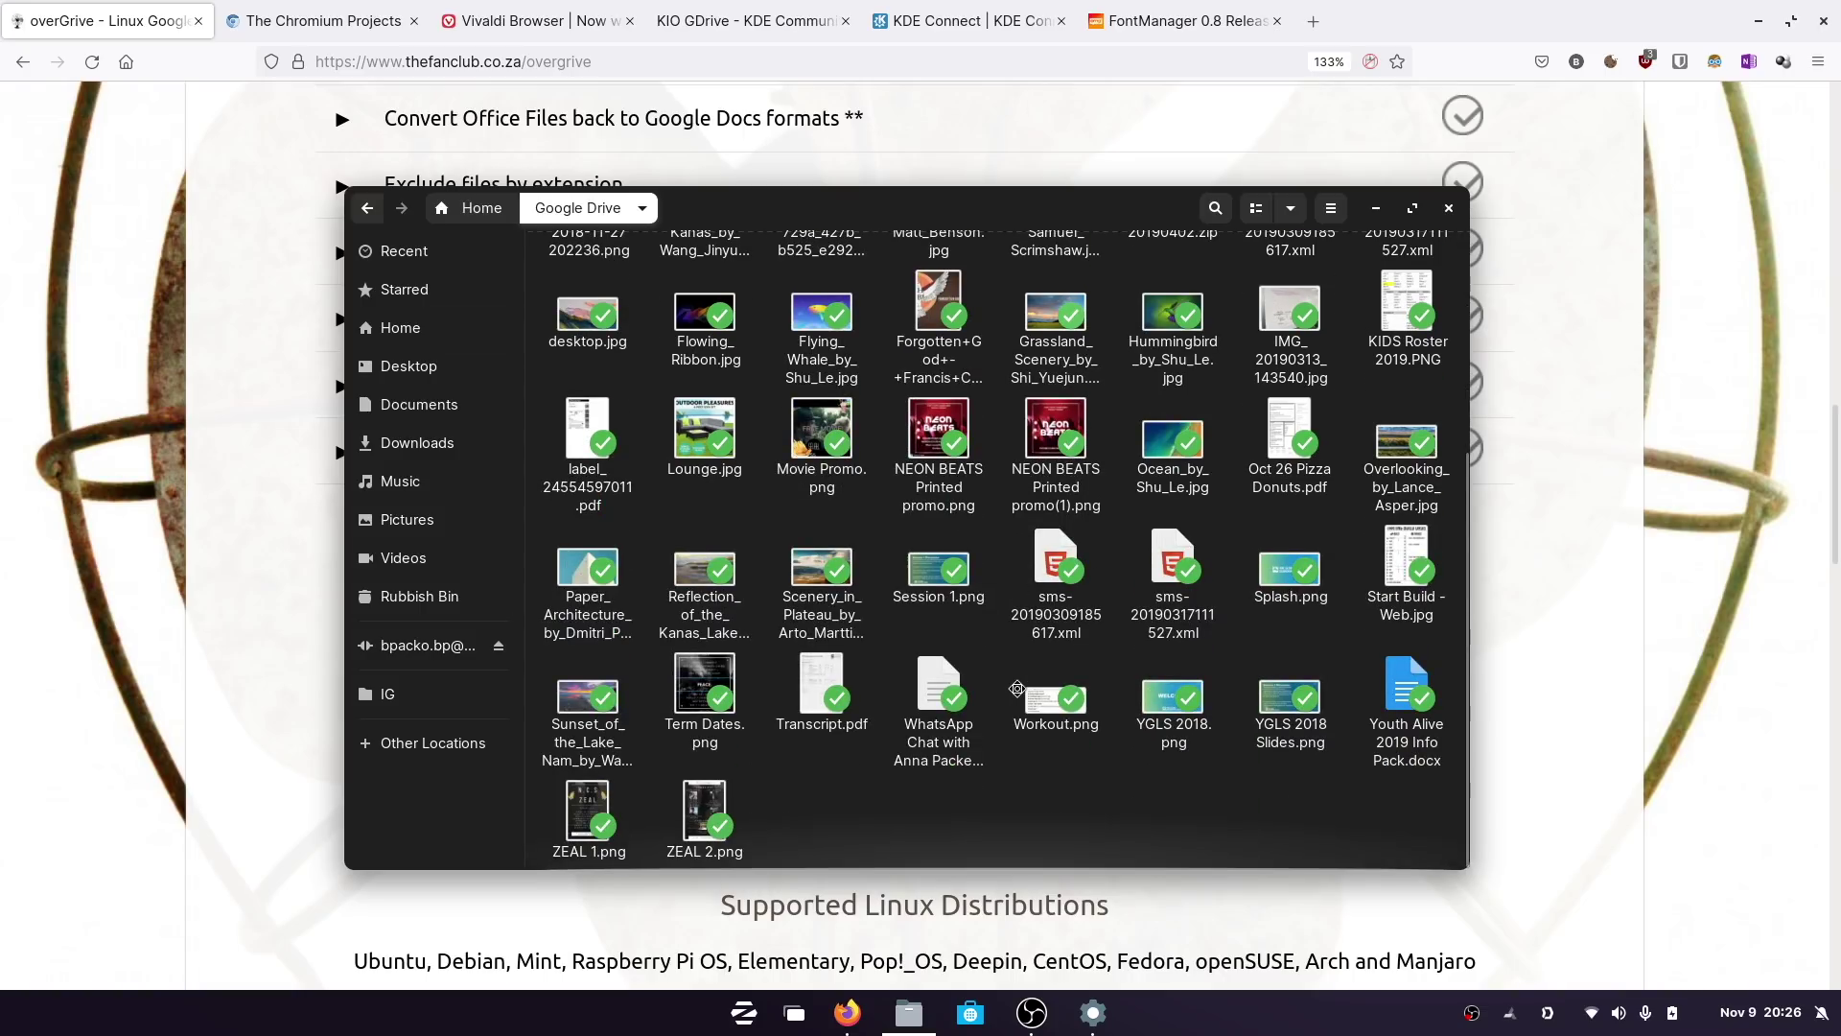
scroll(1024, 671, "up", 5)
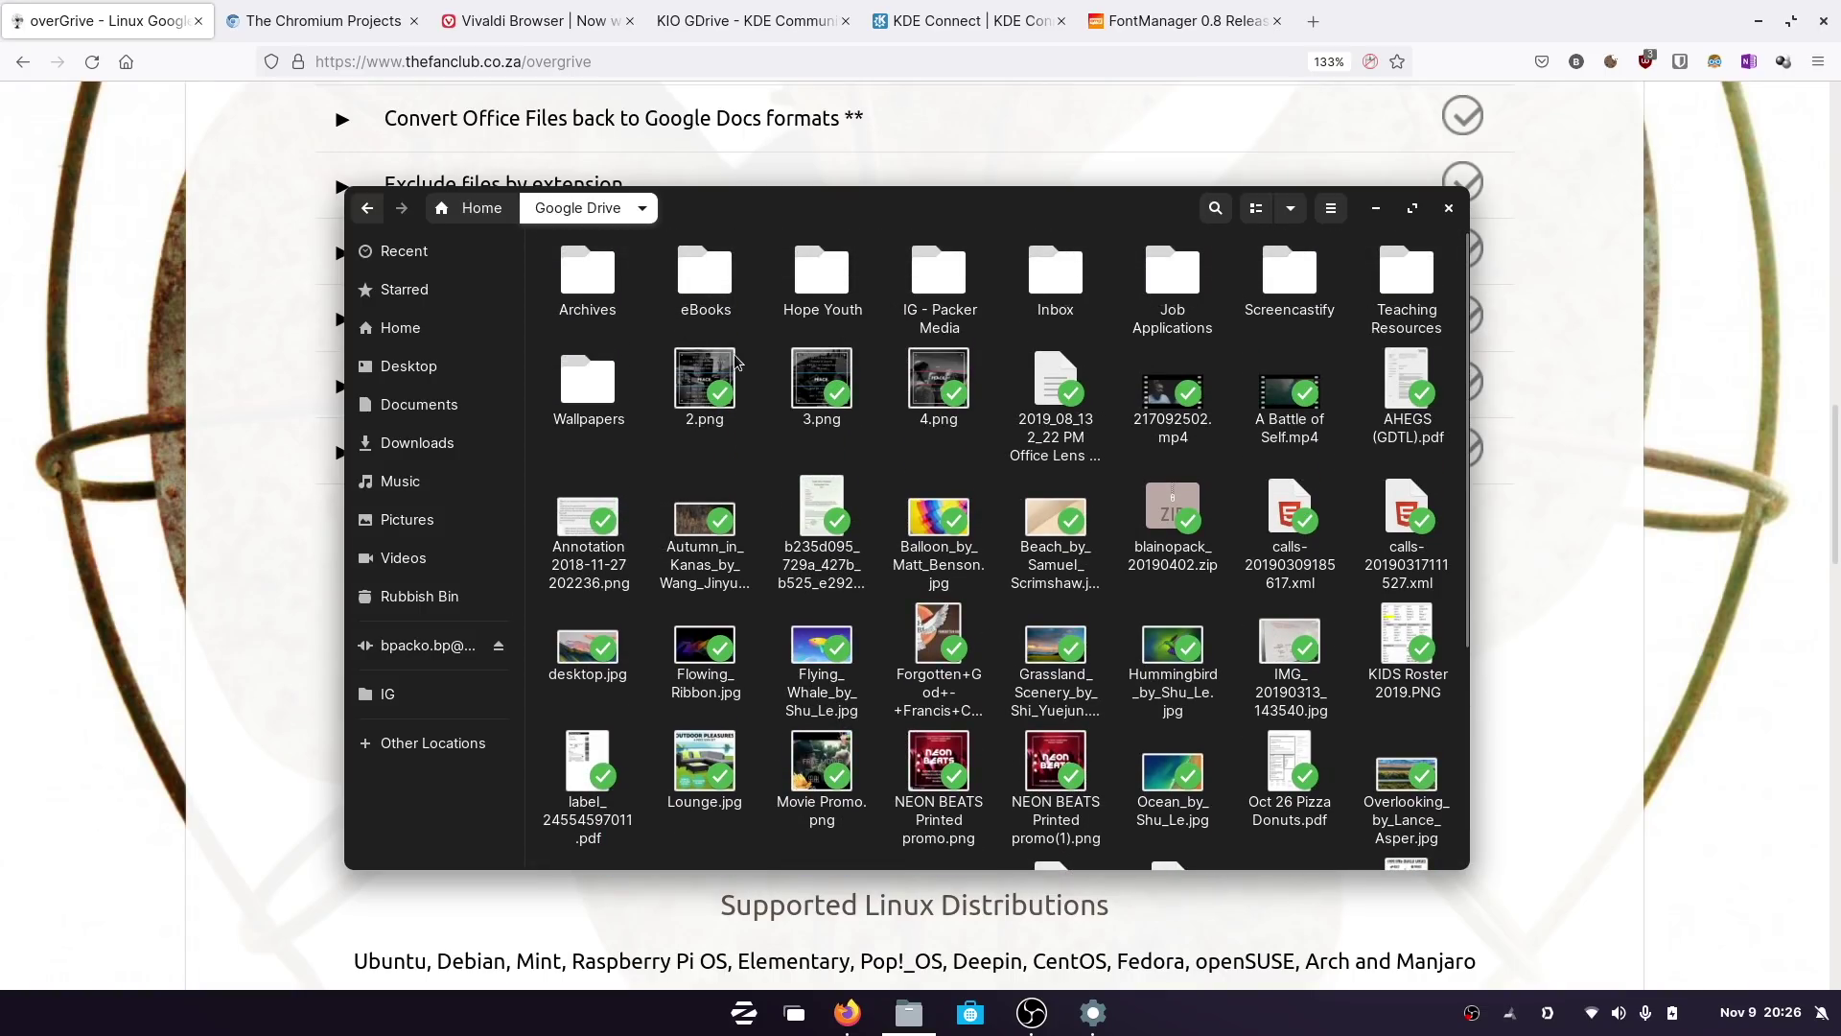
left_click(470, 208)
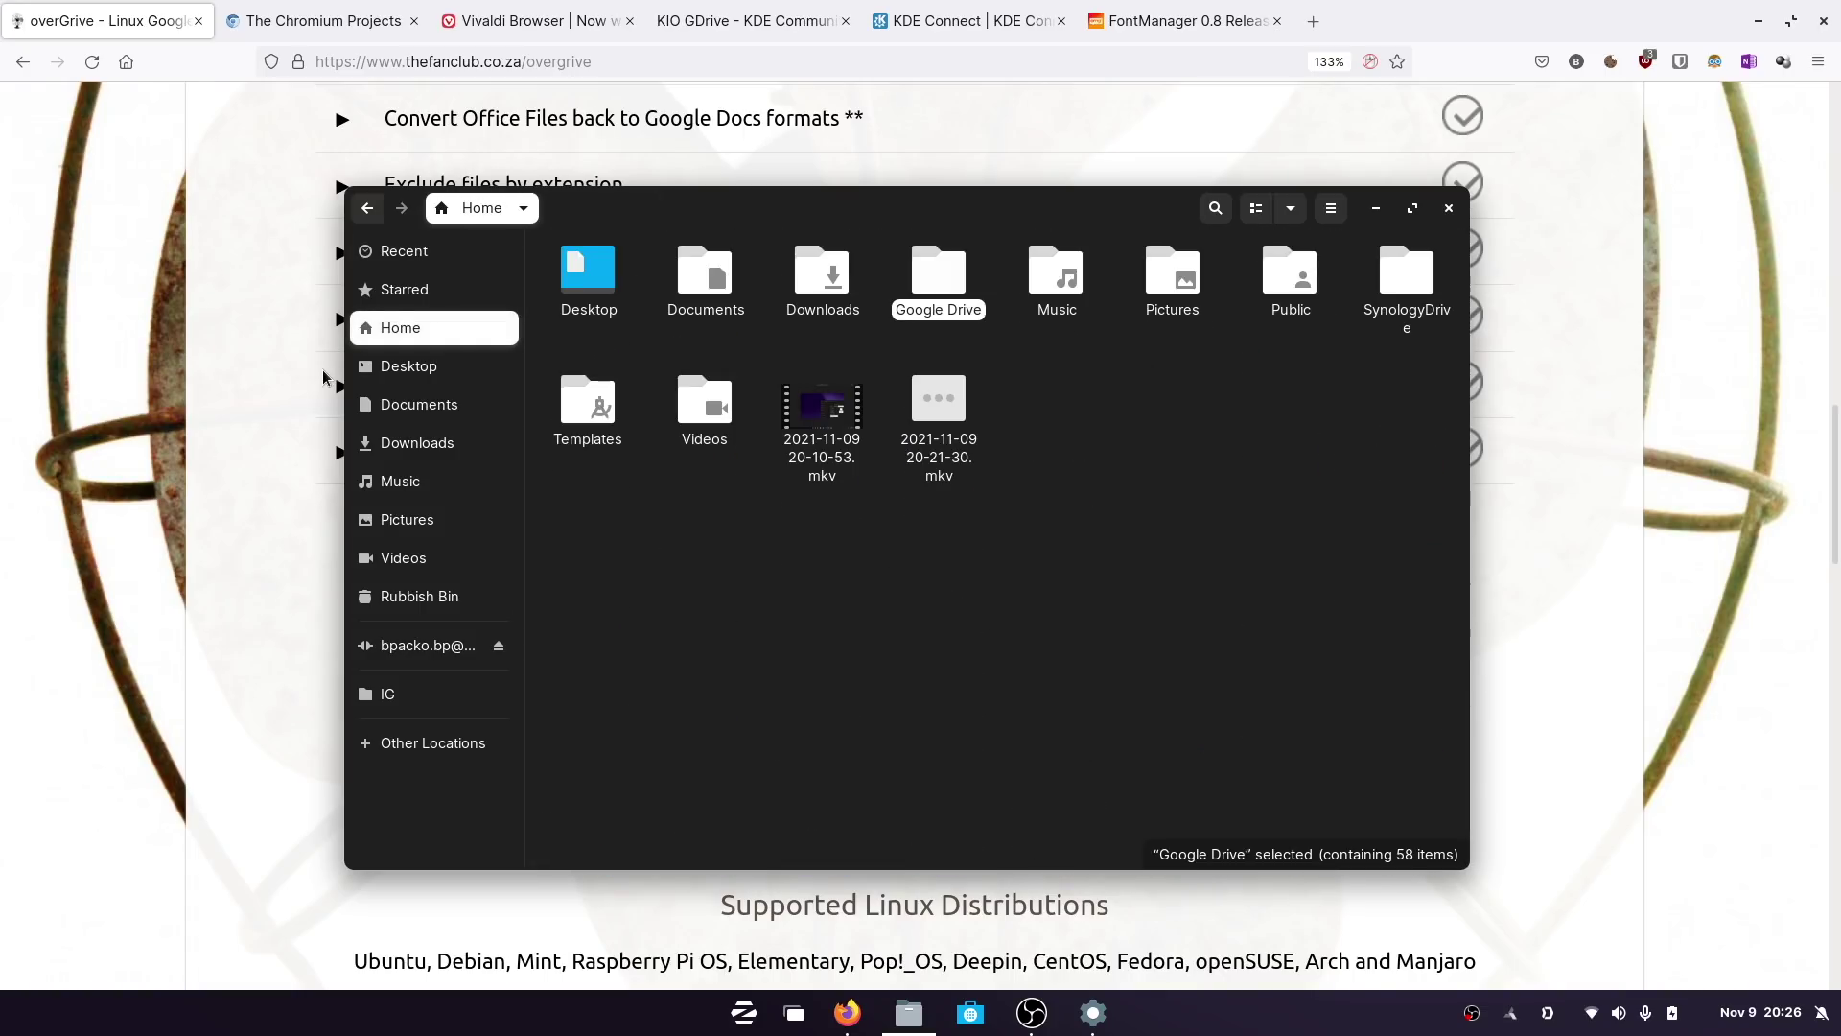
left_click(147, 469)
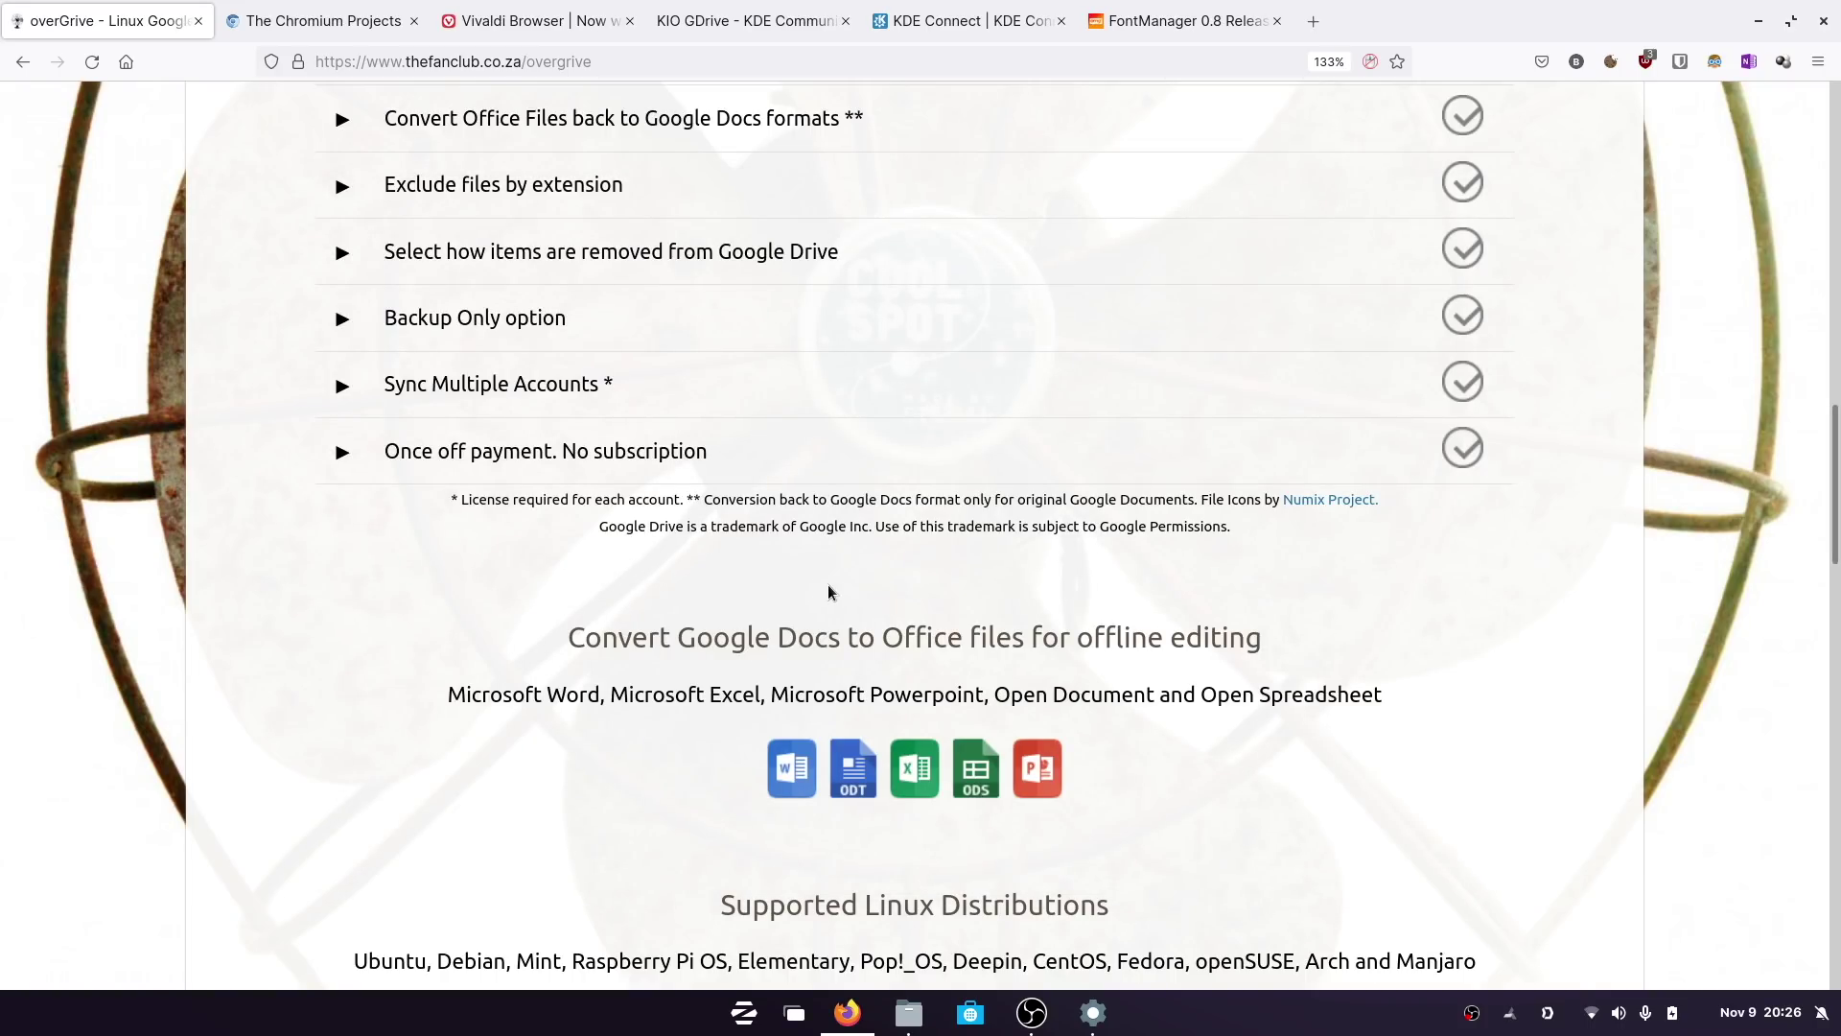
scroll(829, 592, "up", 5)
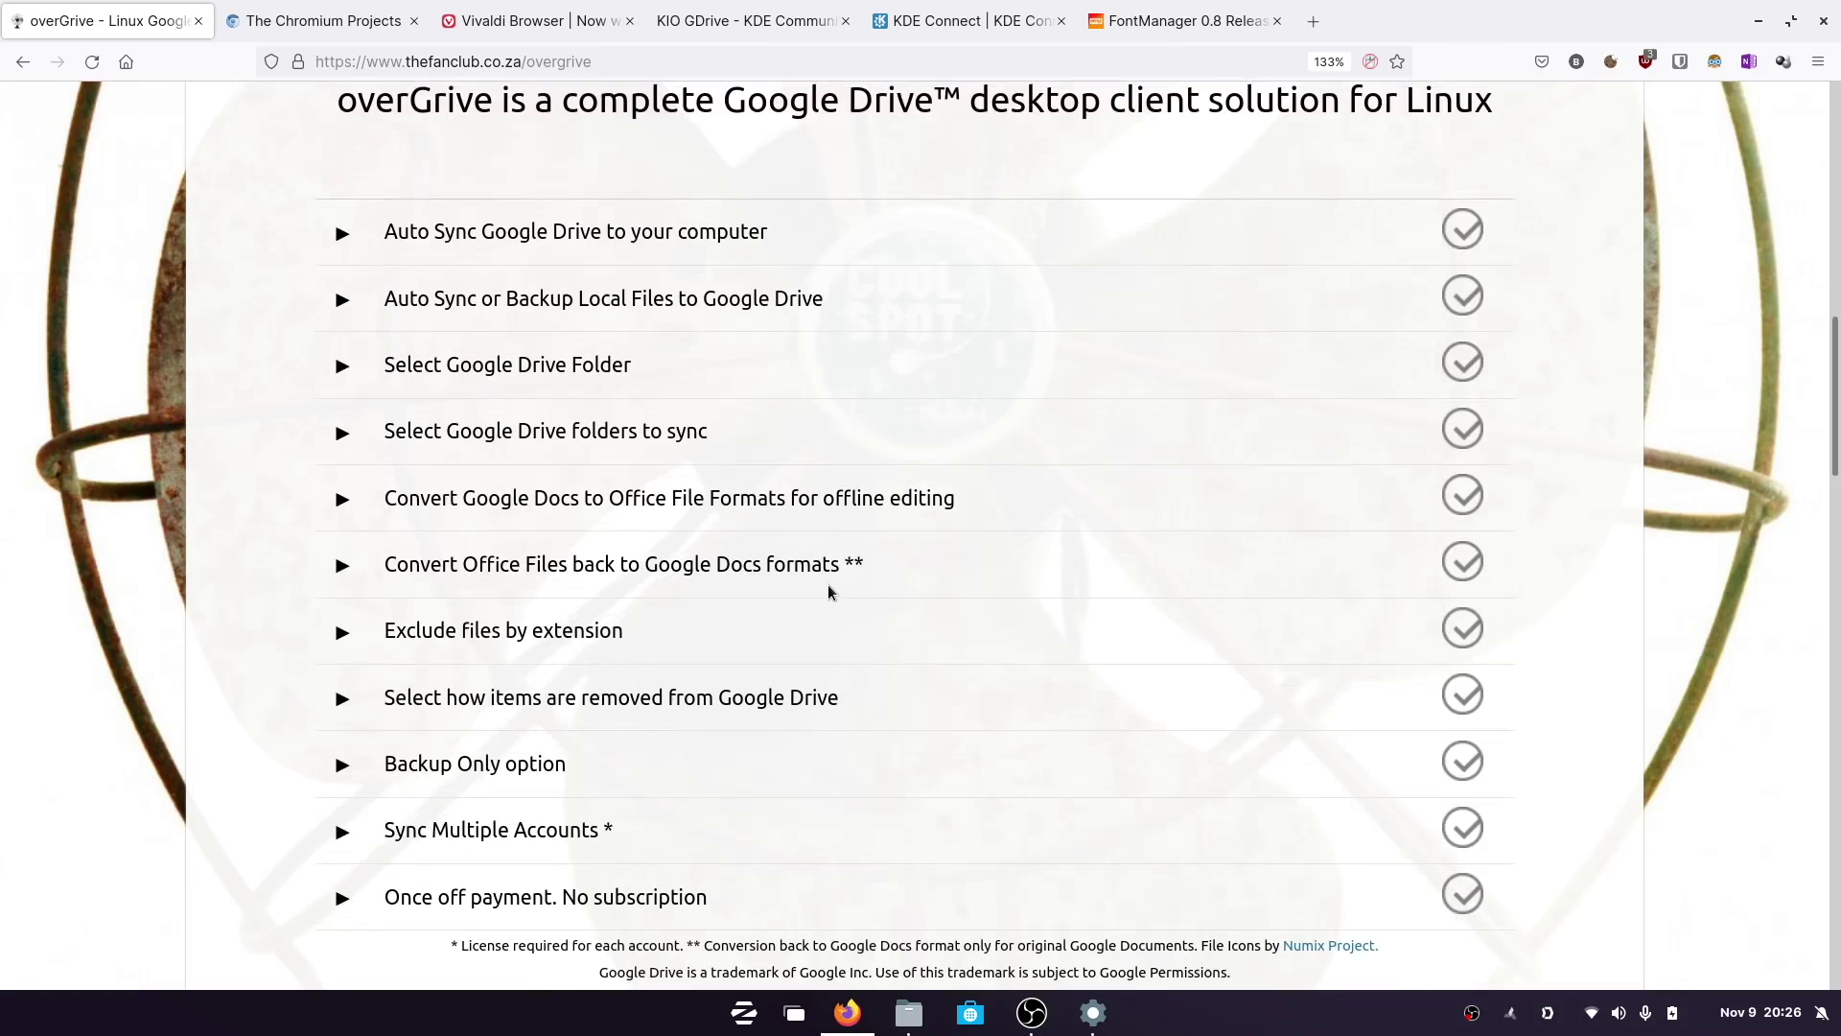
Scroll down the overGrive page to the Download Version 3.3.10 and Buy License sections.
scroll(829, 591, "up", 10)
scroll(830, 592, "down", 15)
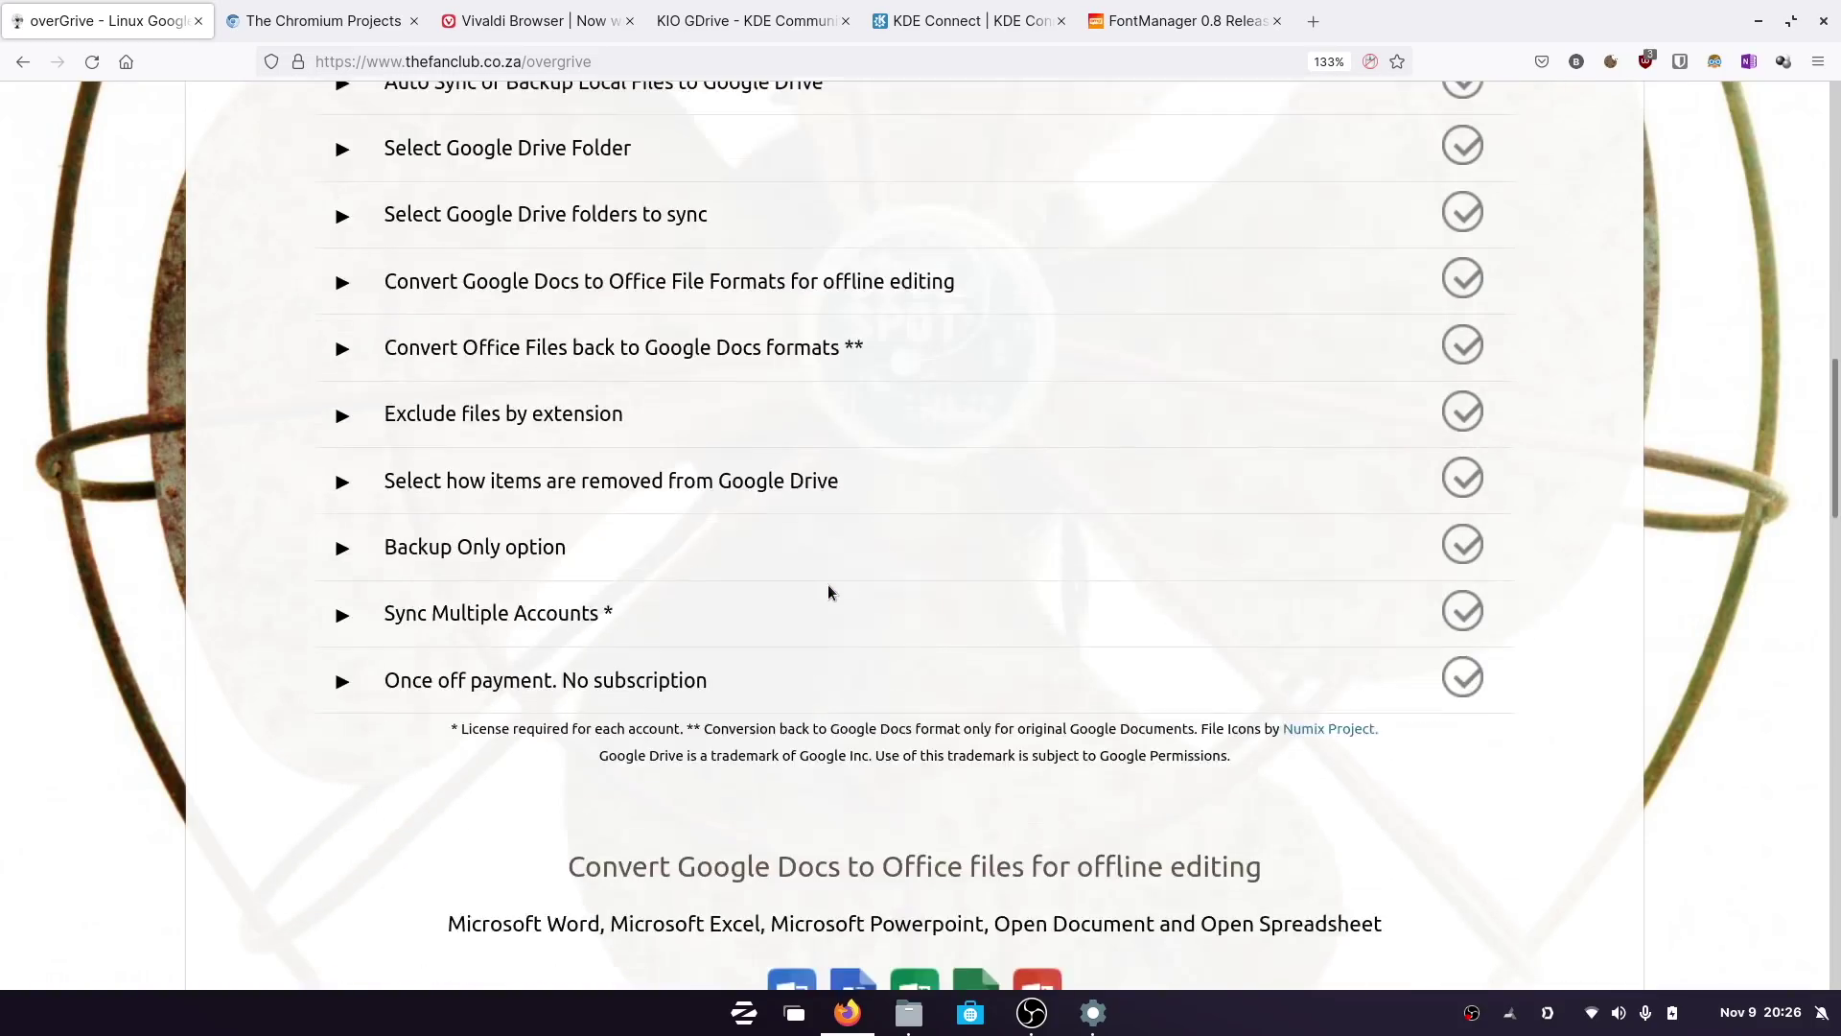
scroll(830, 592, "down", 5)
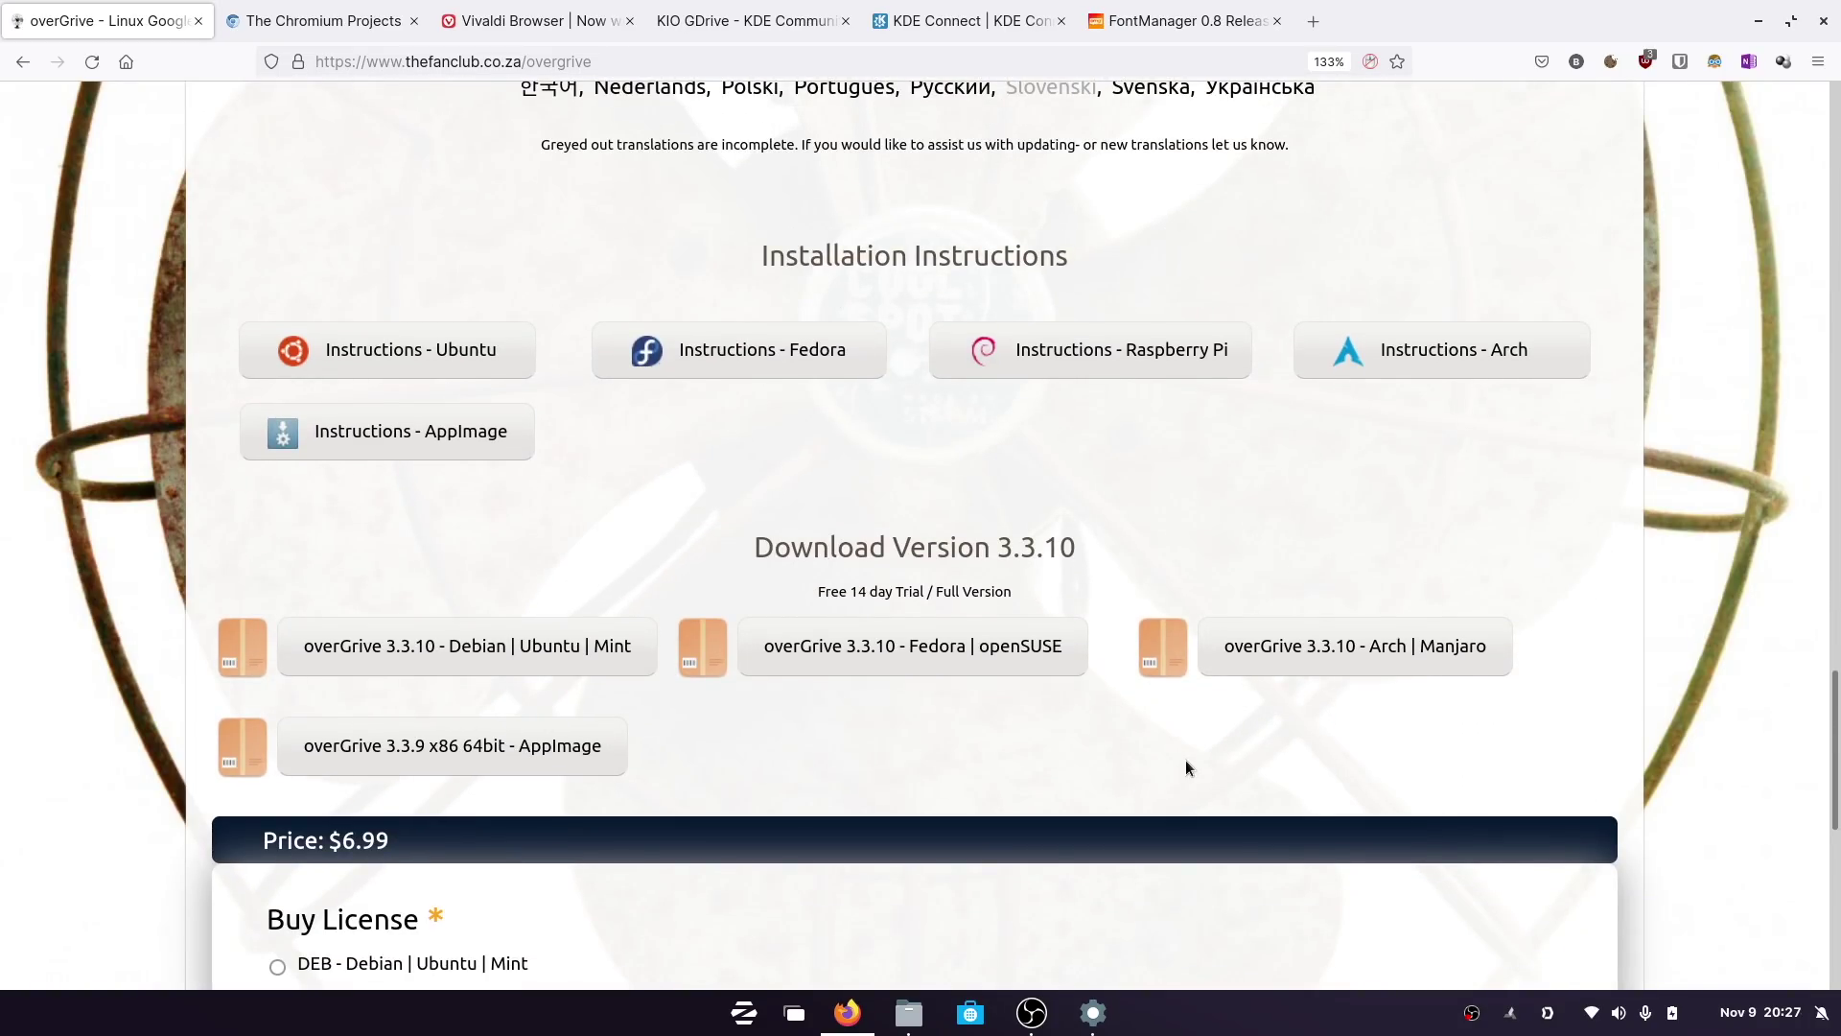
scroll(777, 762, "down", 3)
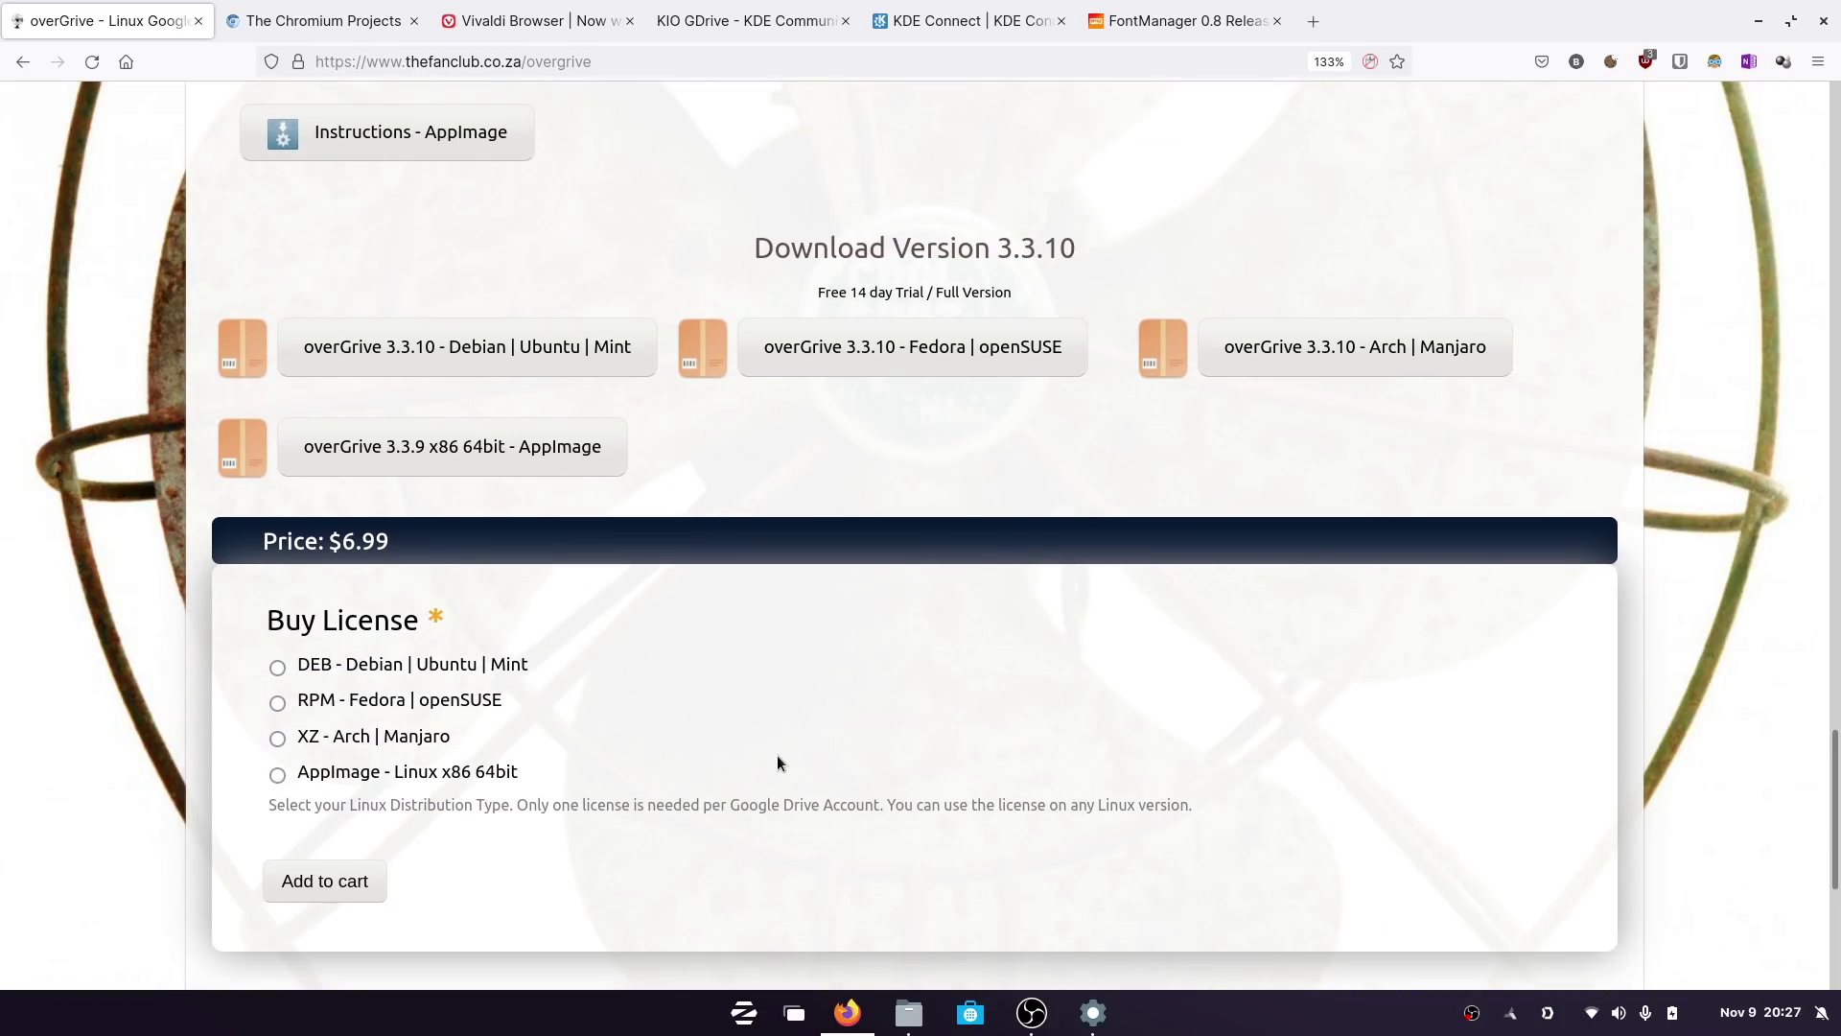
Highlight the 'Price: $6.99' line and the 'Free 14 day Trial' text, then deselect them.
left_click_drag(333, 546, 424, 538)
left_click(427, 545)
left_click_drag(776, 292, 1046, 288)
left_click(1045, 288)
In a new tab, search 'insync' and open the insynchq.com website.
left_click(1314, 21)
type("incy")
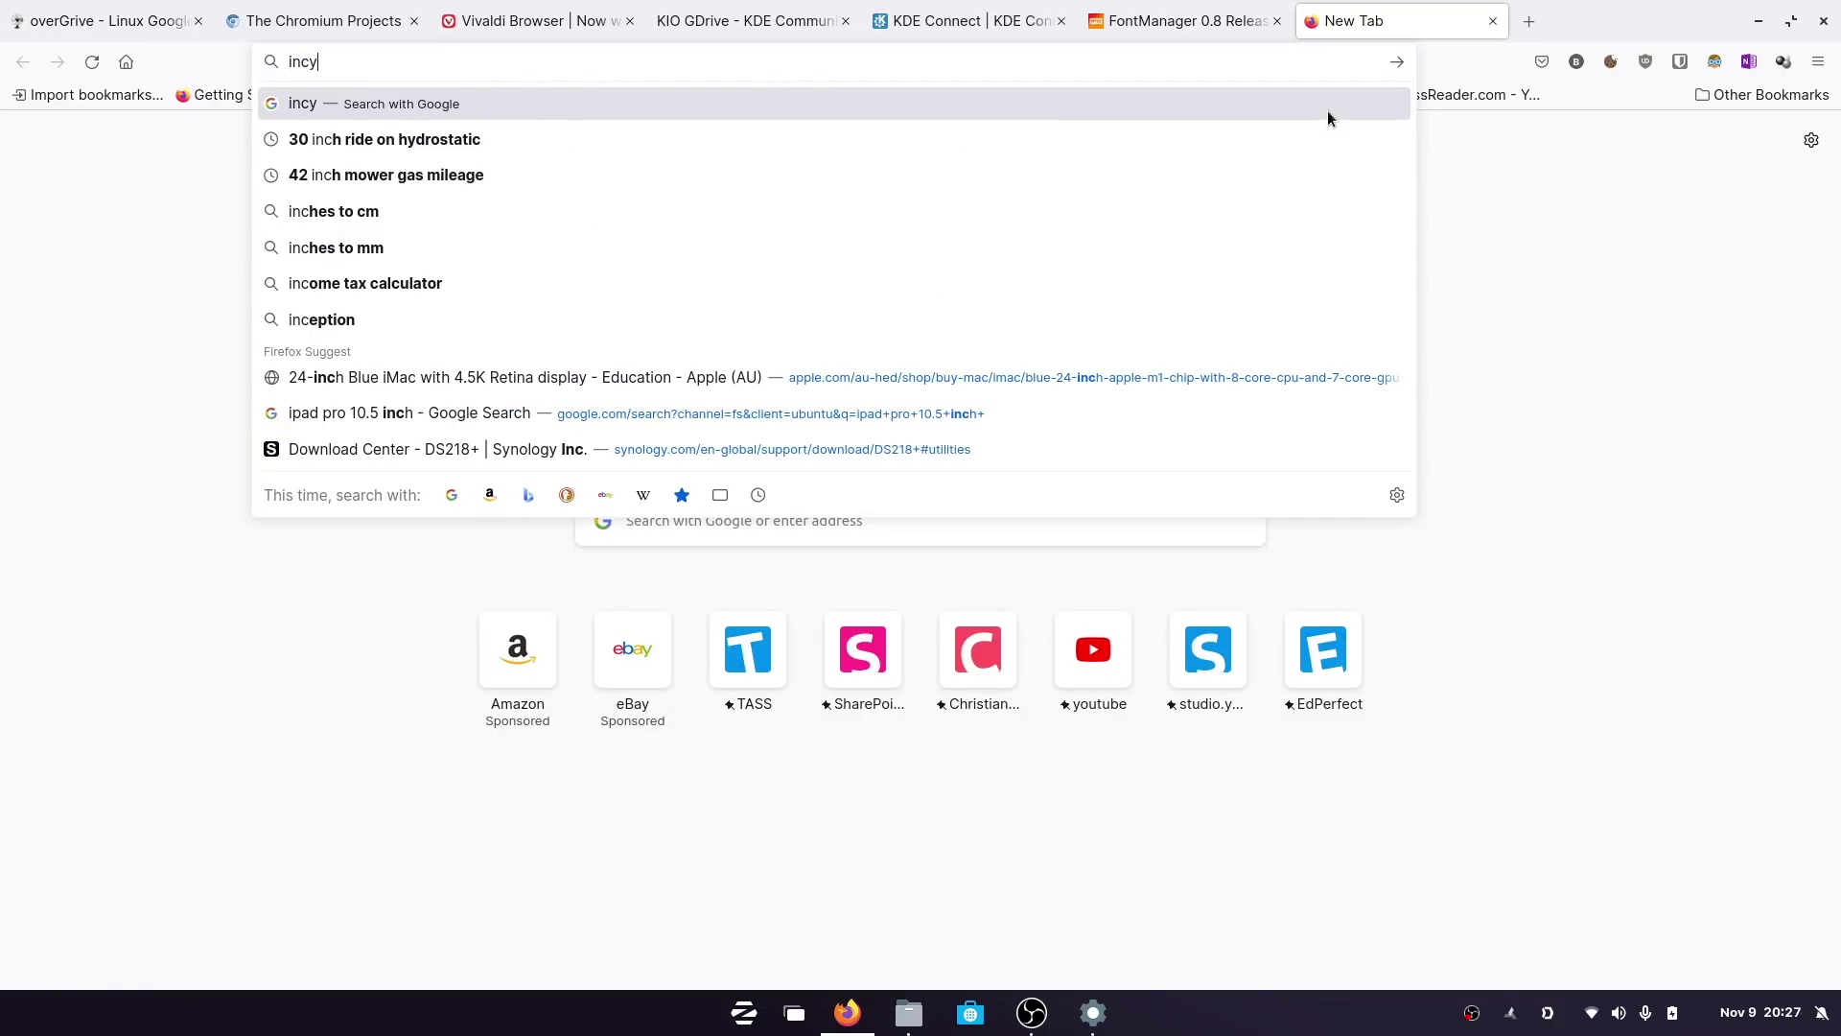
key("BackSpace")
key("BackSpace")
type("sync")
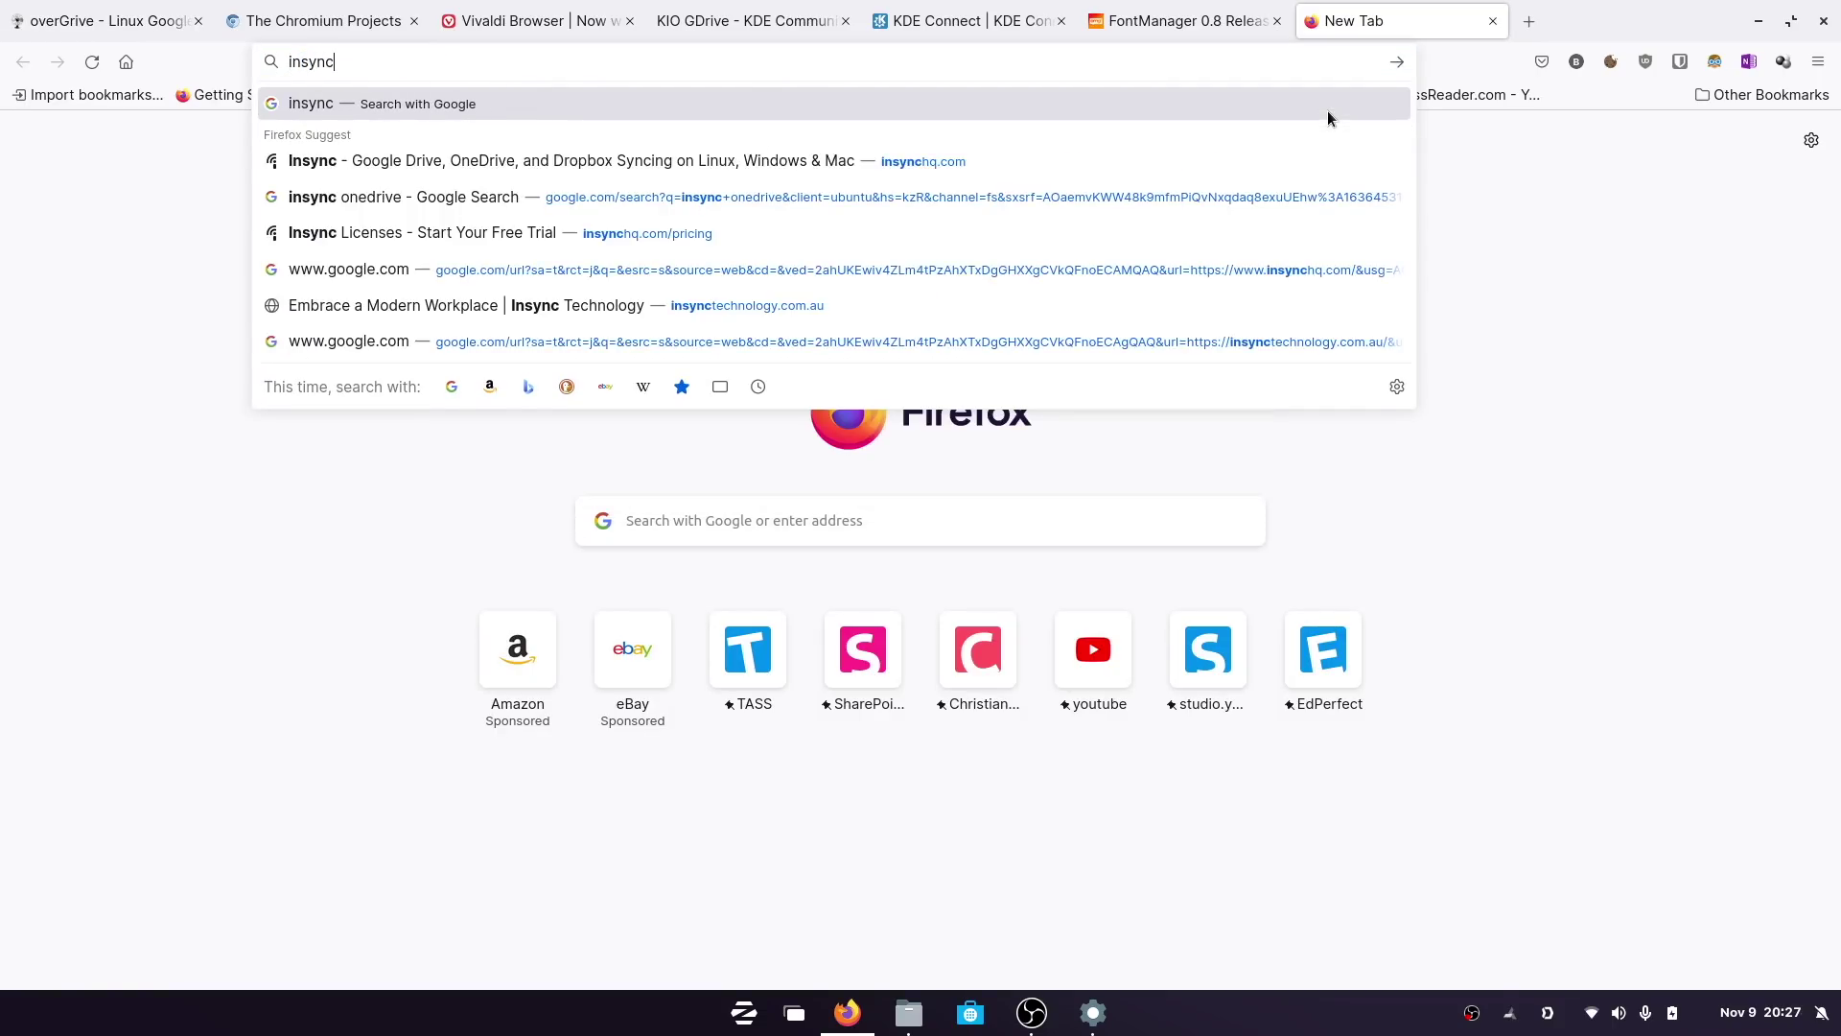
left_click(1068, 199)
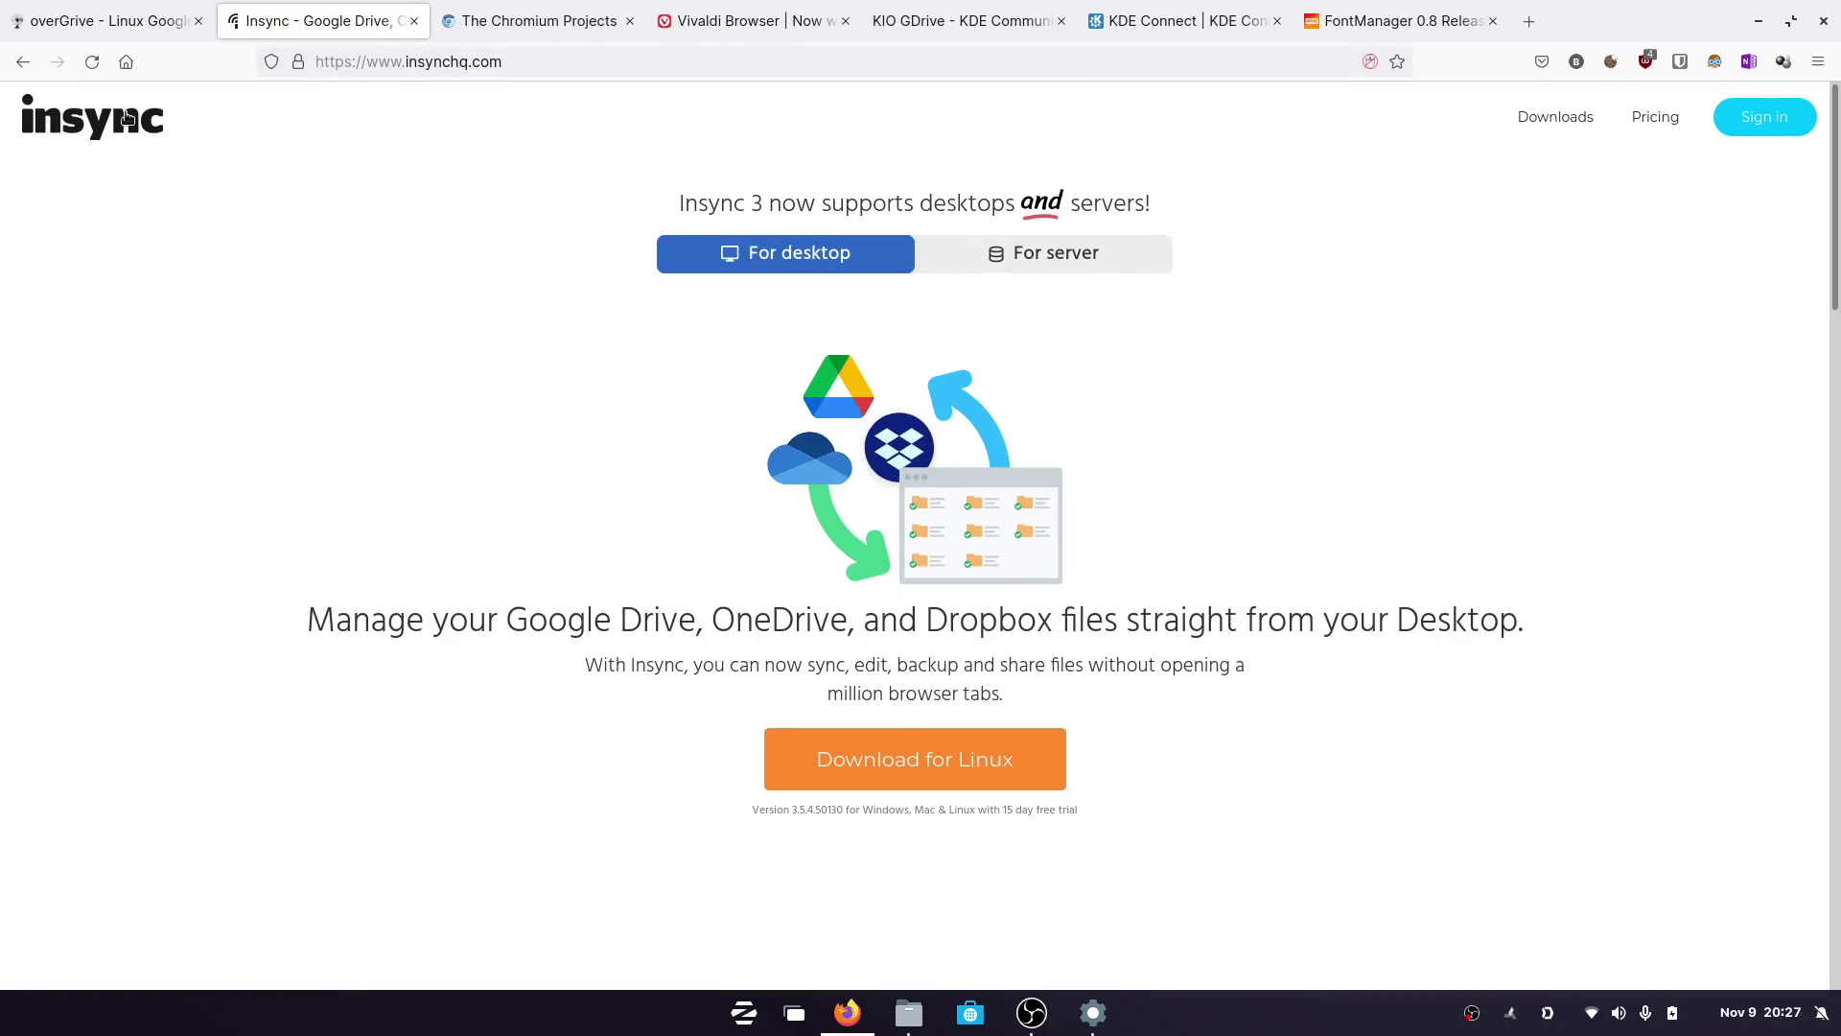
Scroll through the Insync Google Drive page, then go back to the overGrive page at its top.
scroll(470, 649, "down", 10)
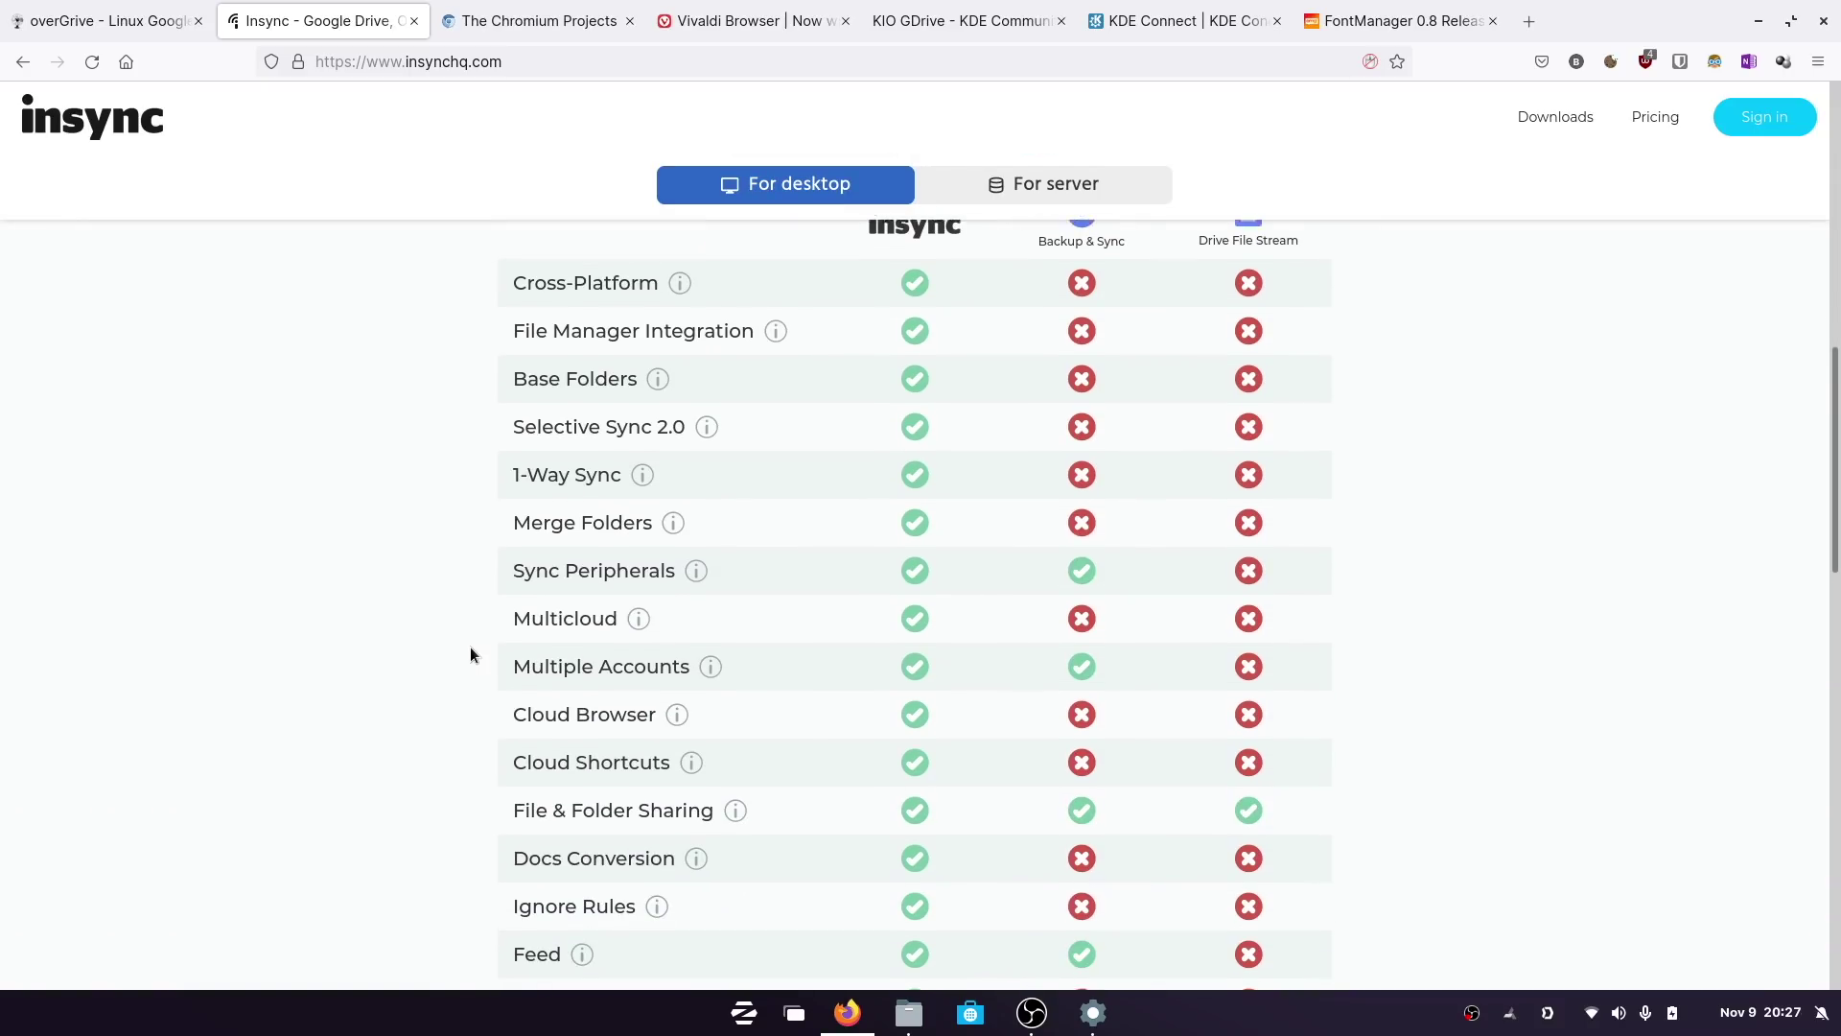
scroll(636, 433, "up", 2)
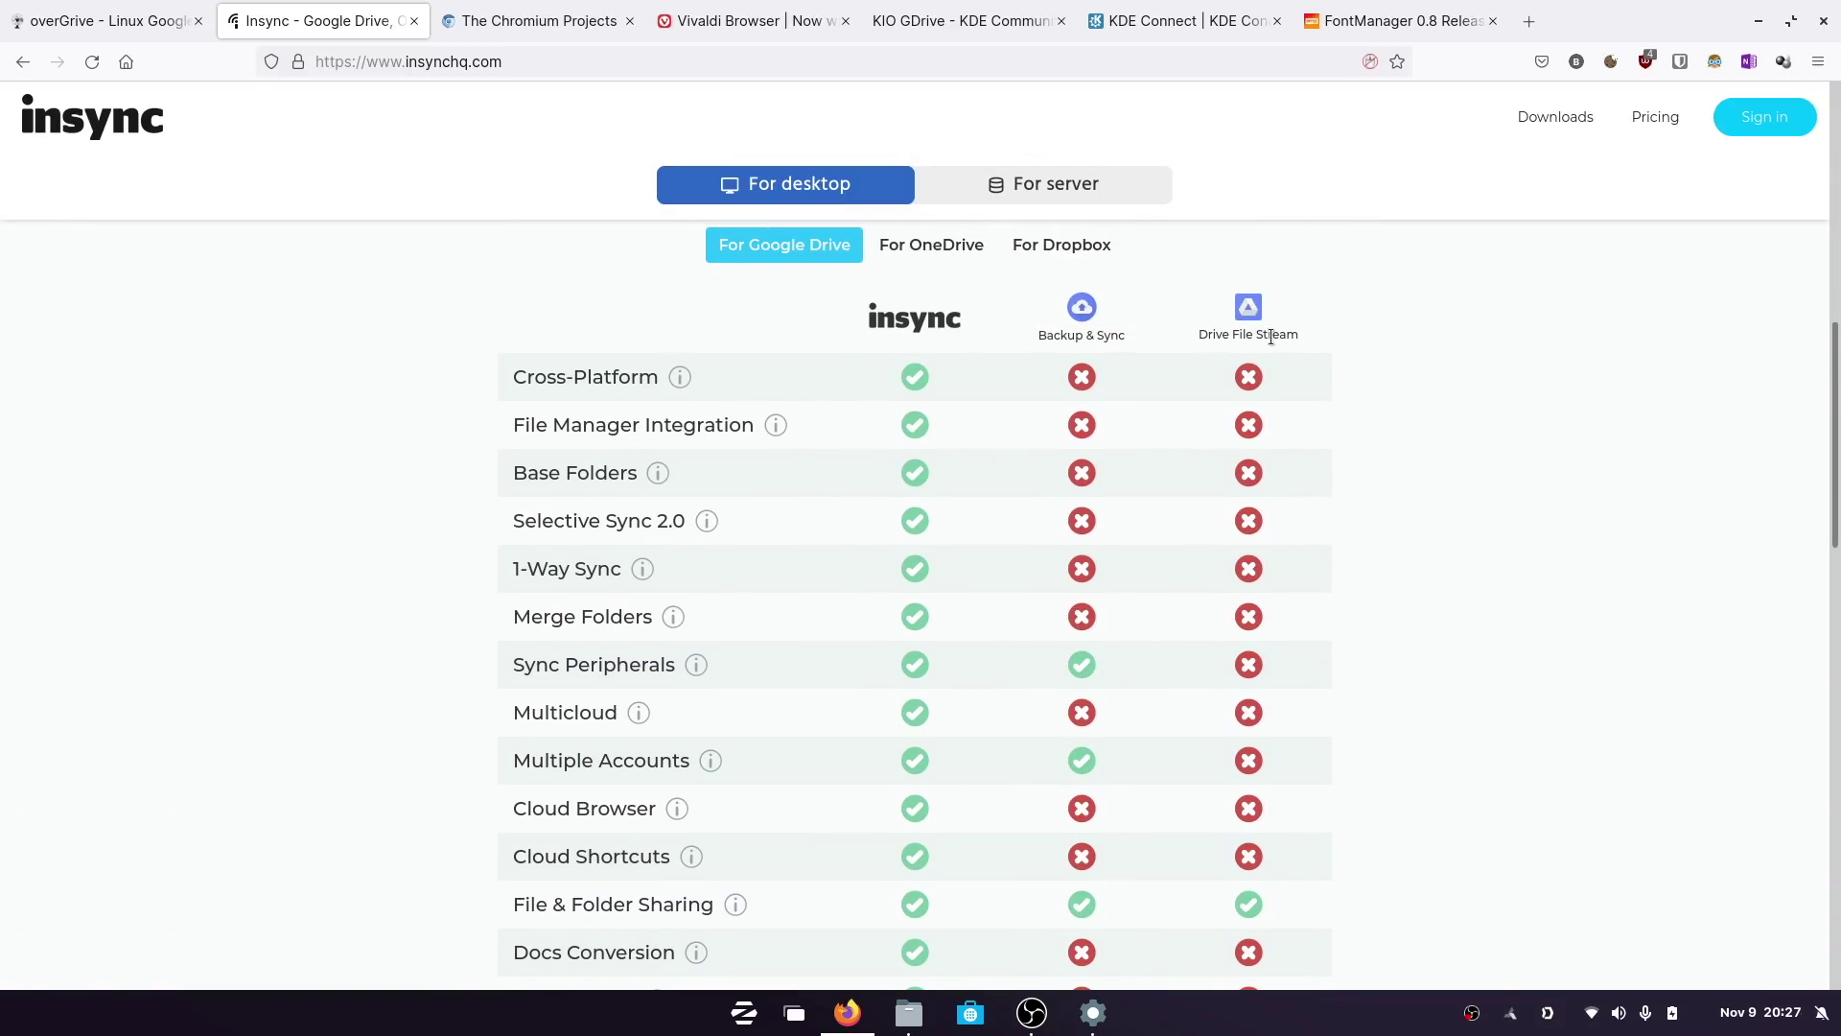
scroll(1473, 639, "down", 20)
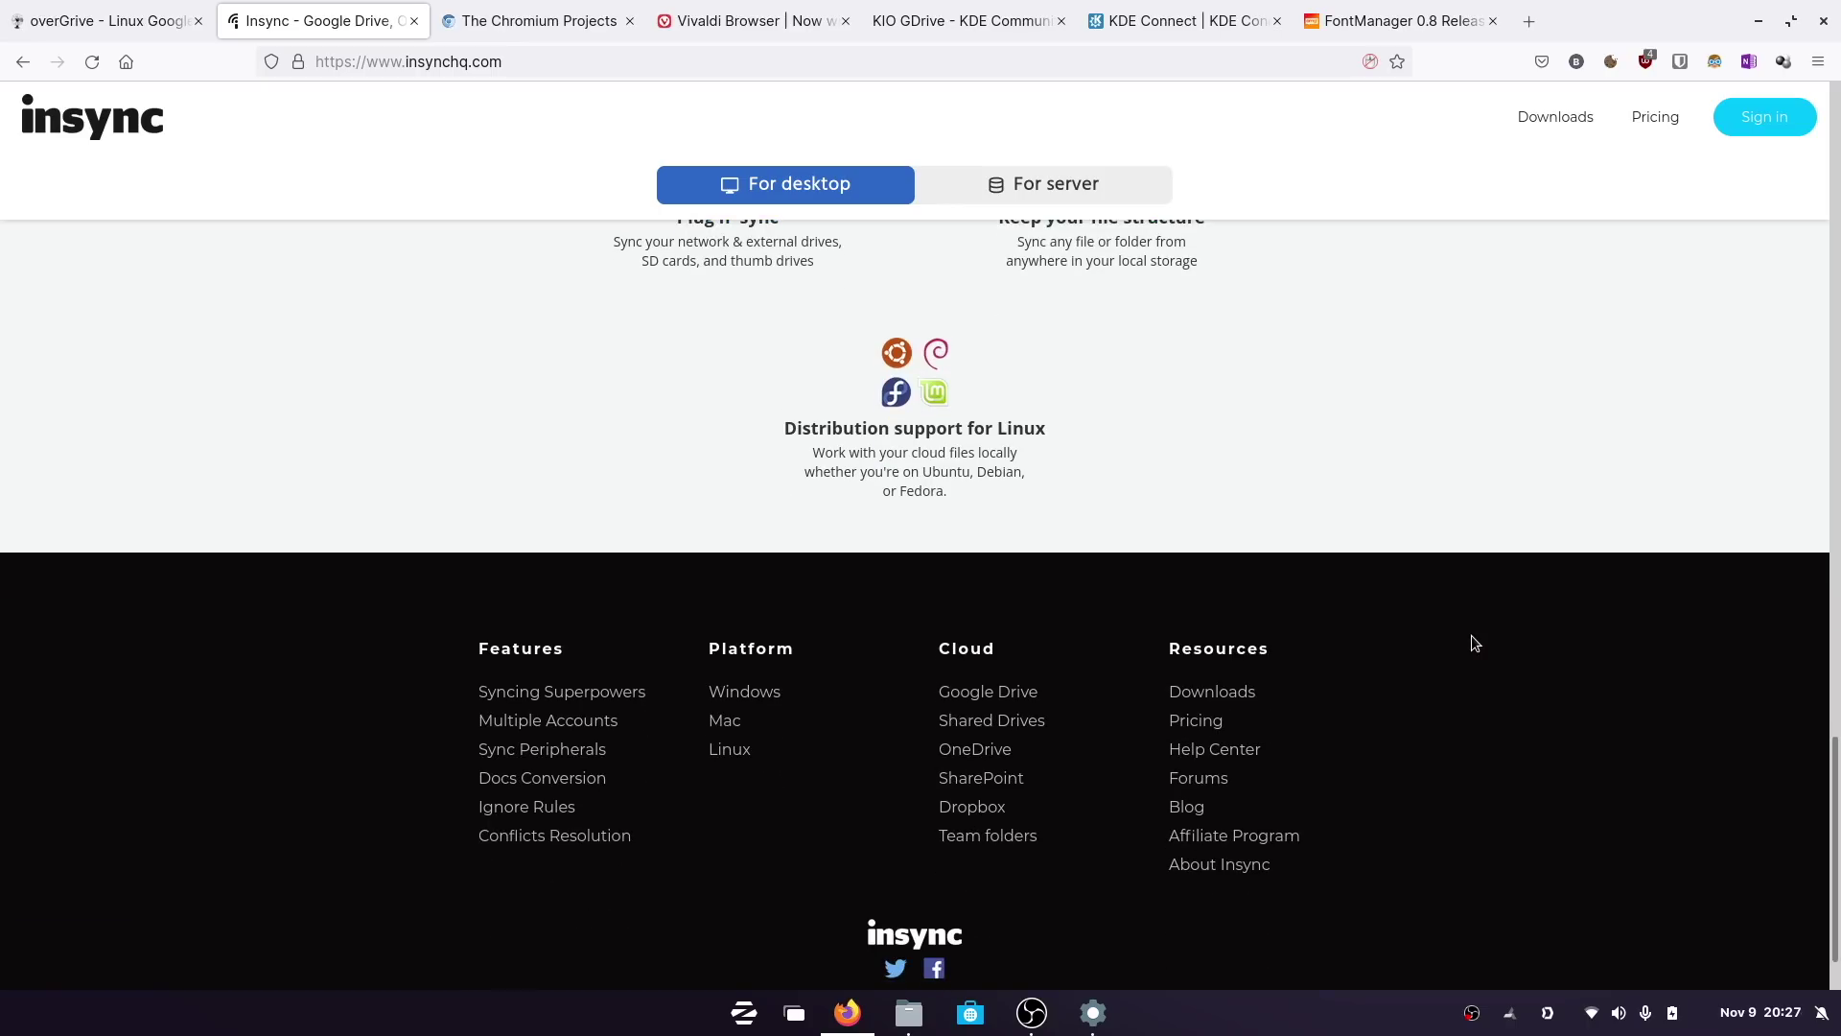
scroll(1475, 643, "up", 2)
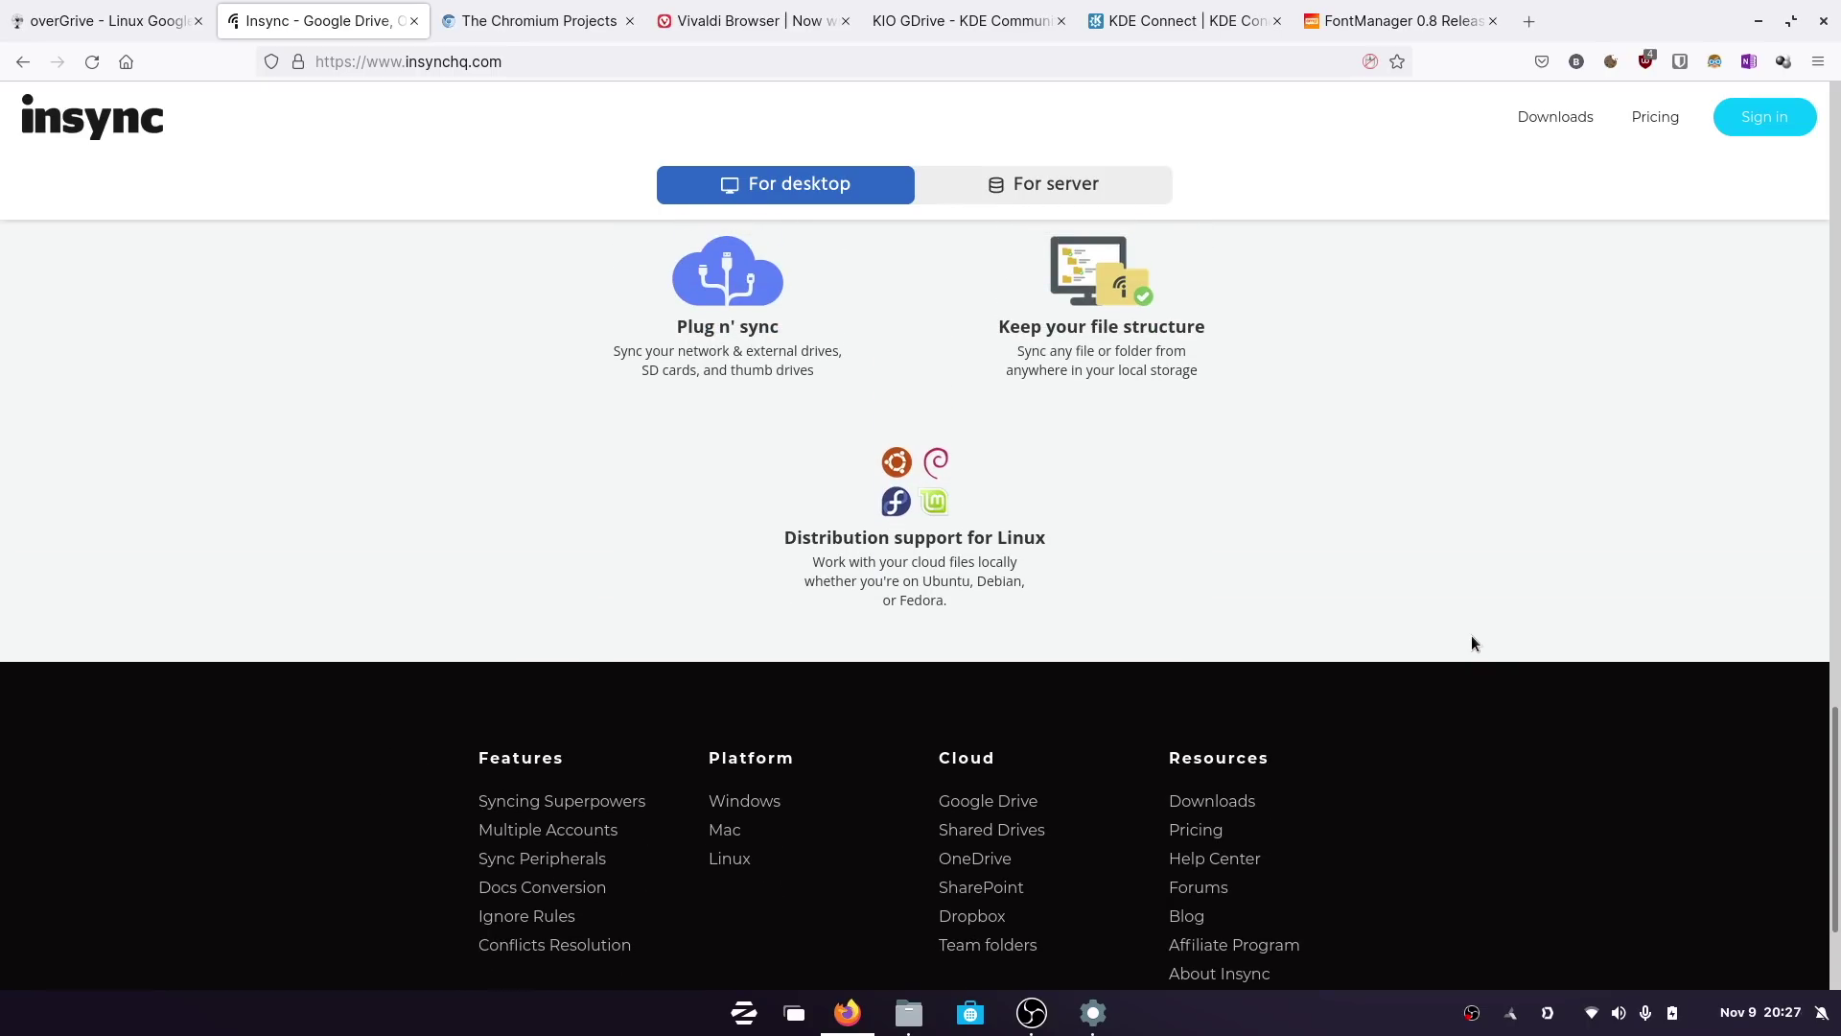
scroll(1475, 642, "down", 2)
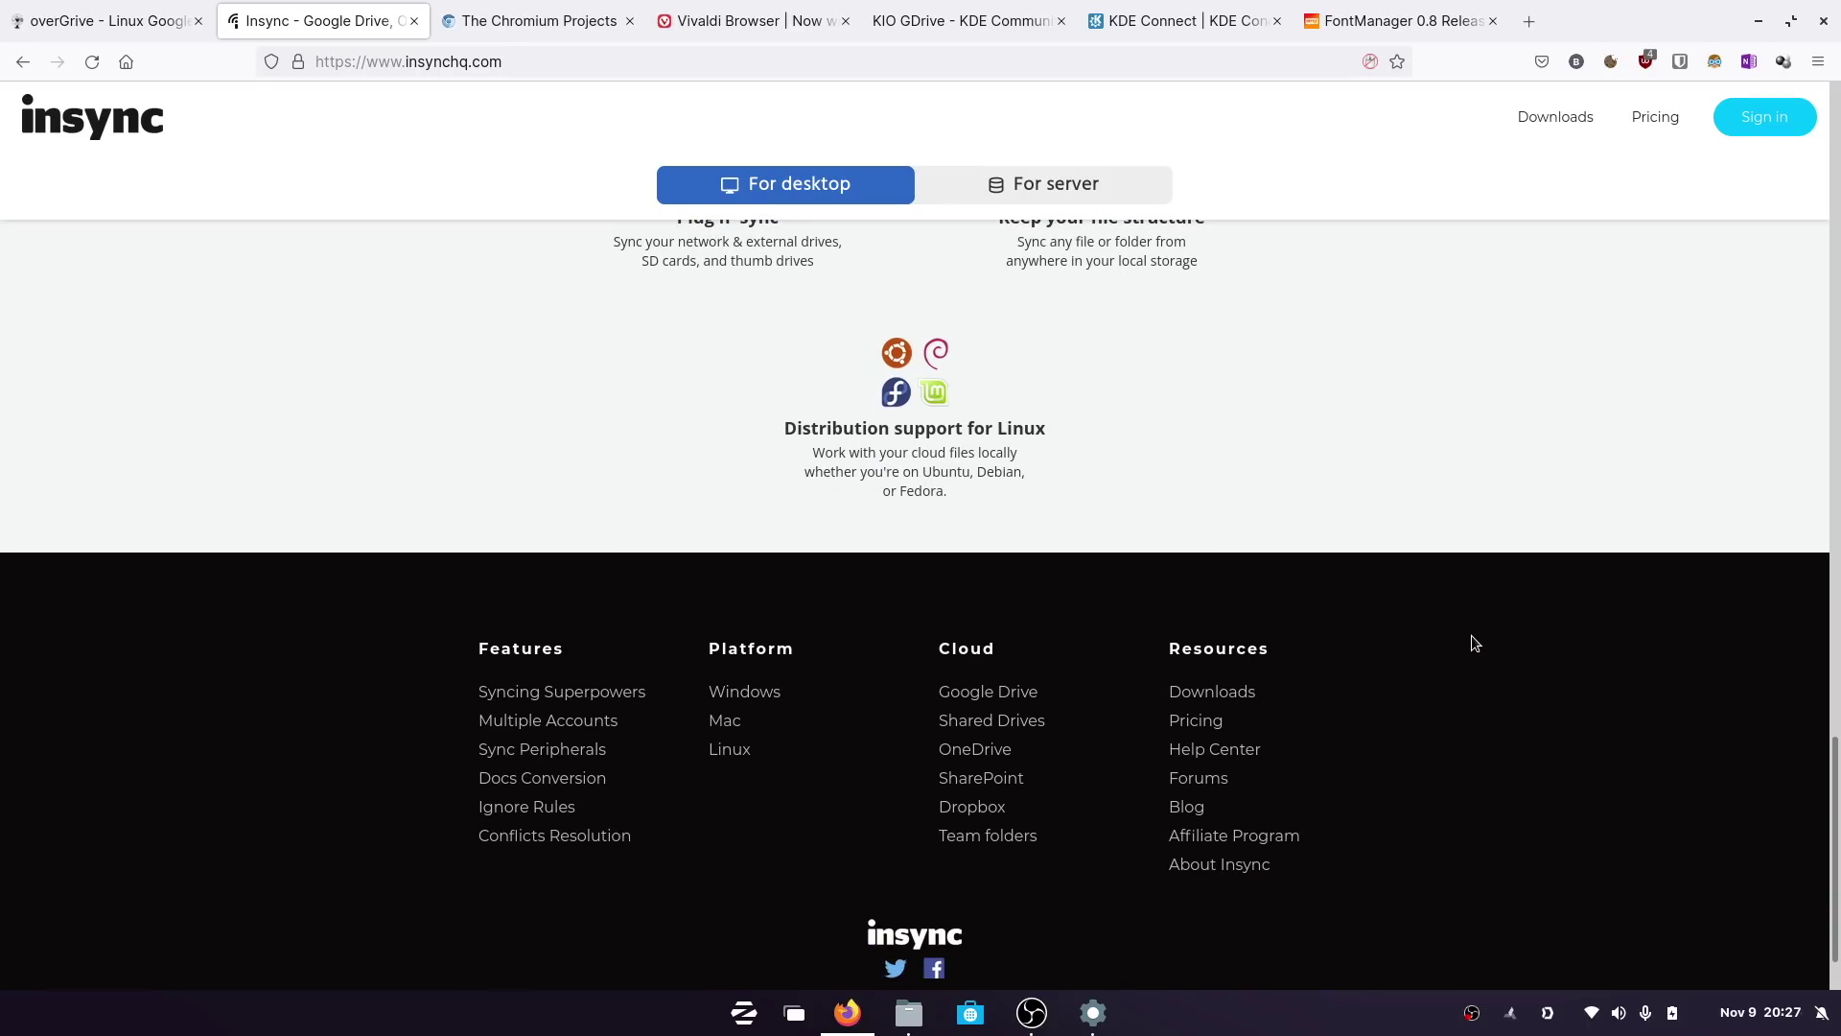
scroll(1475, 642, "up", 20)
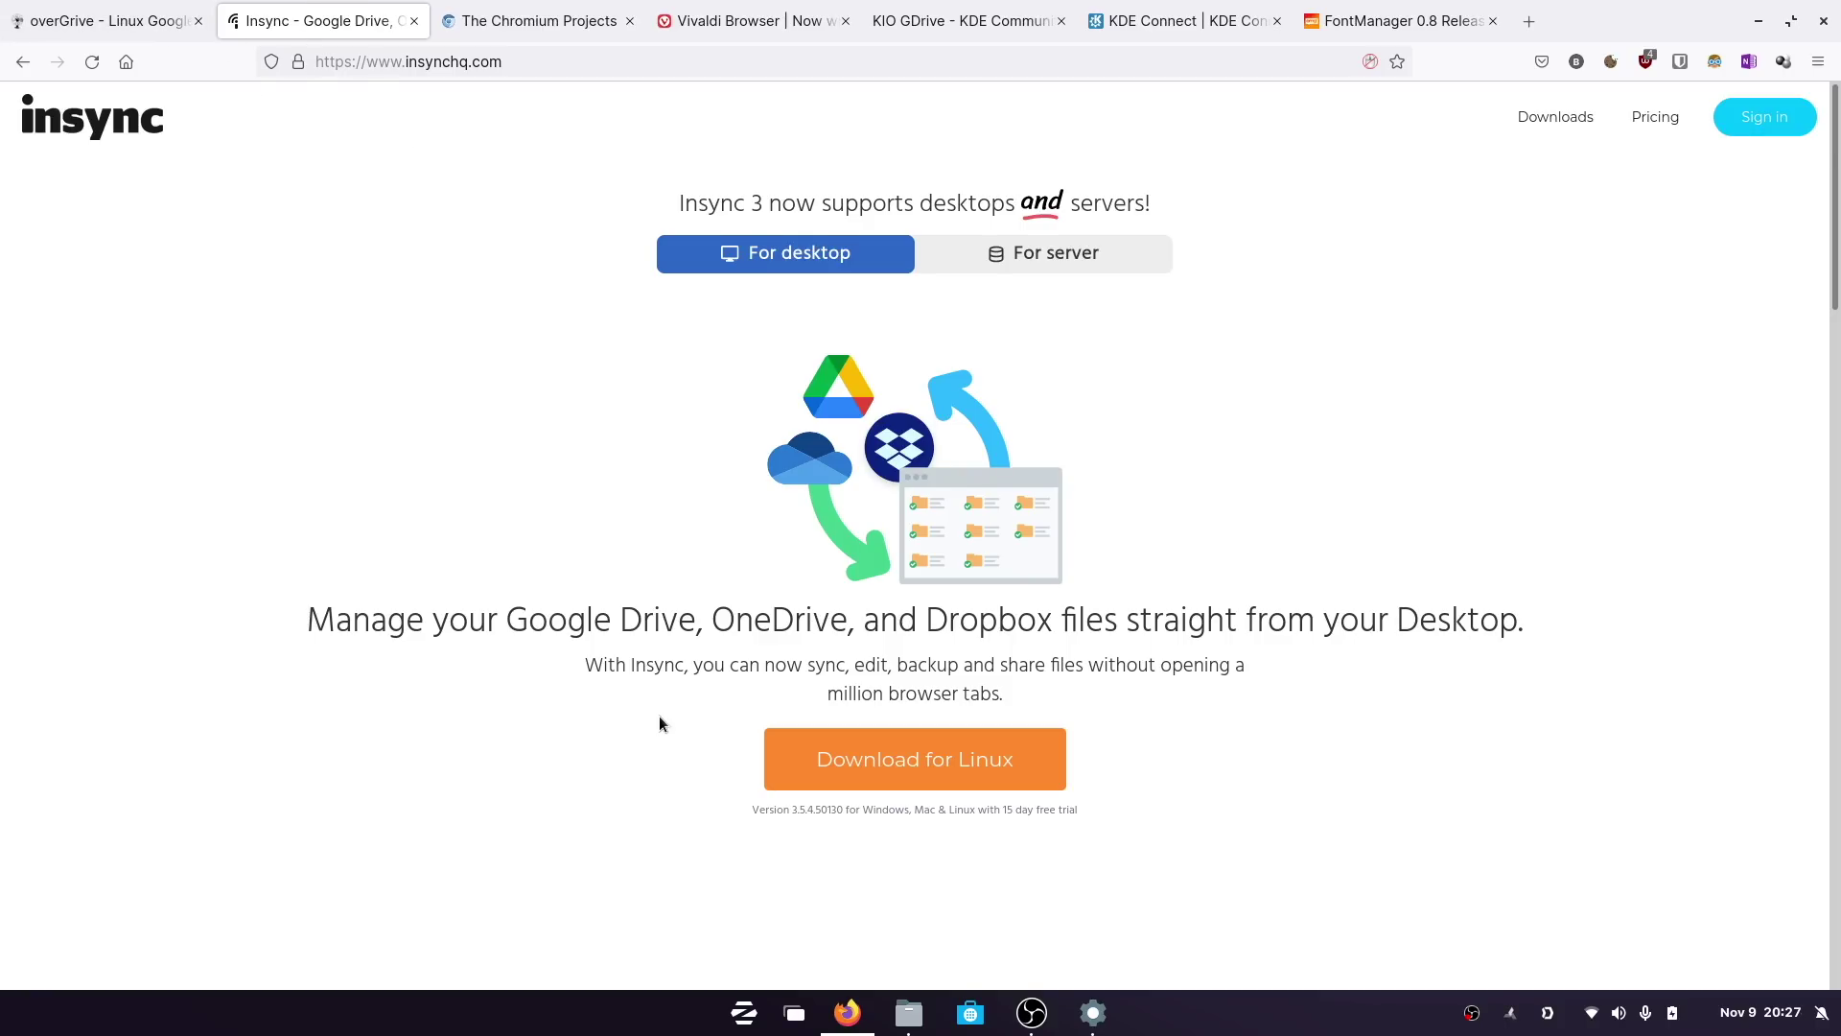
scroll(659, 715, "down", 8)
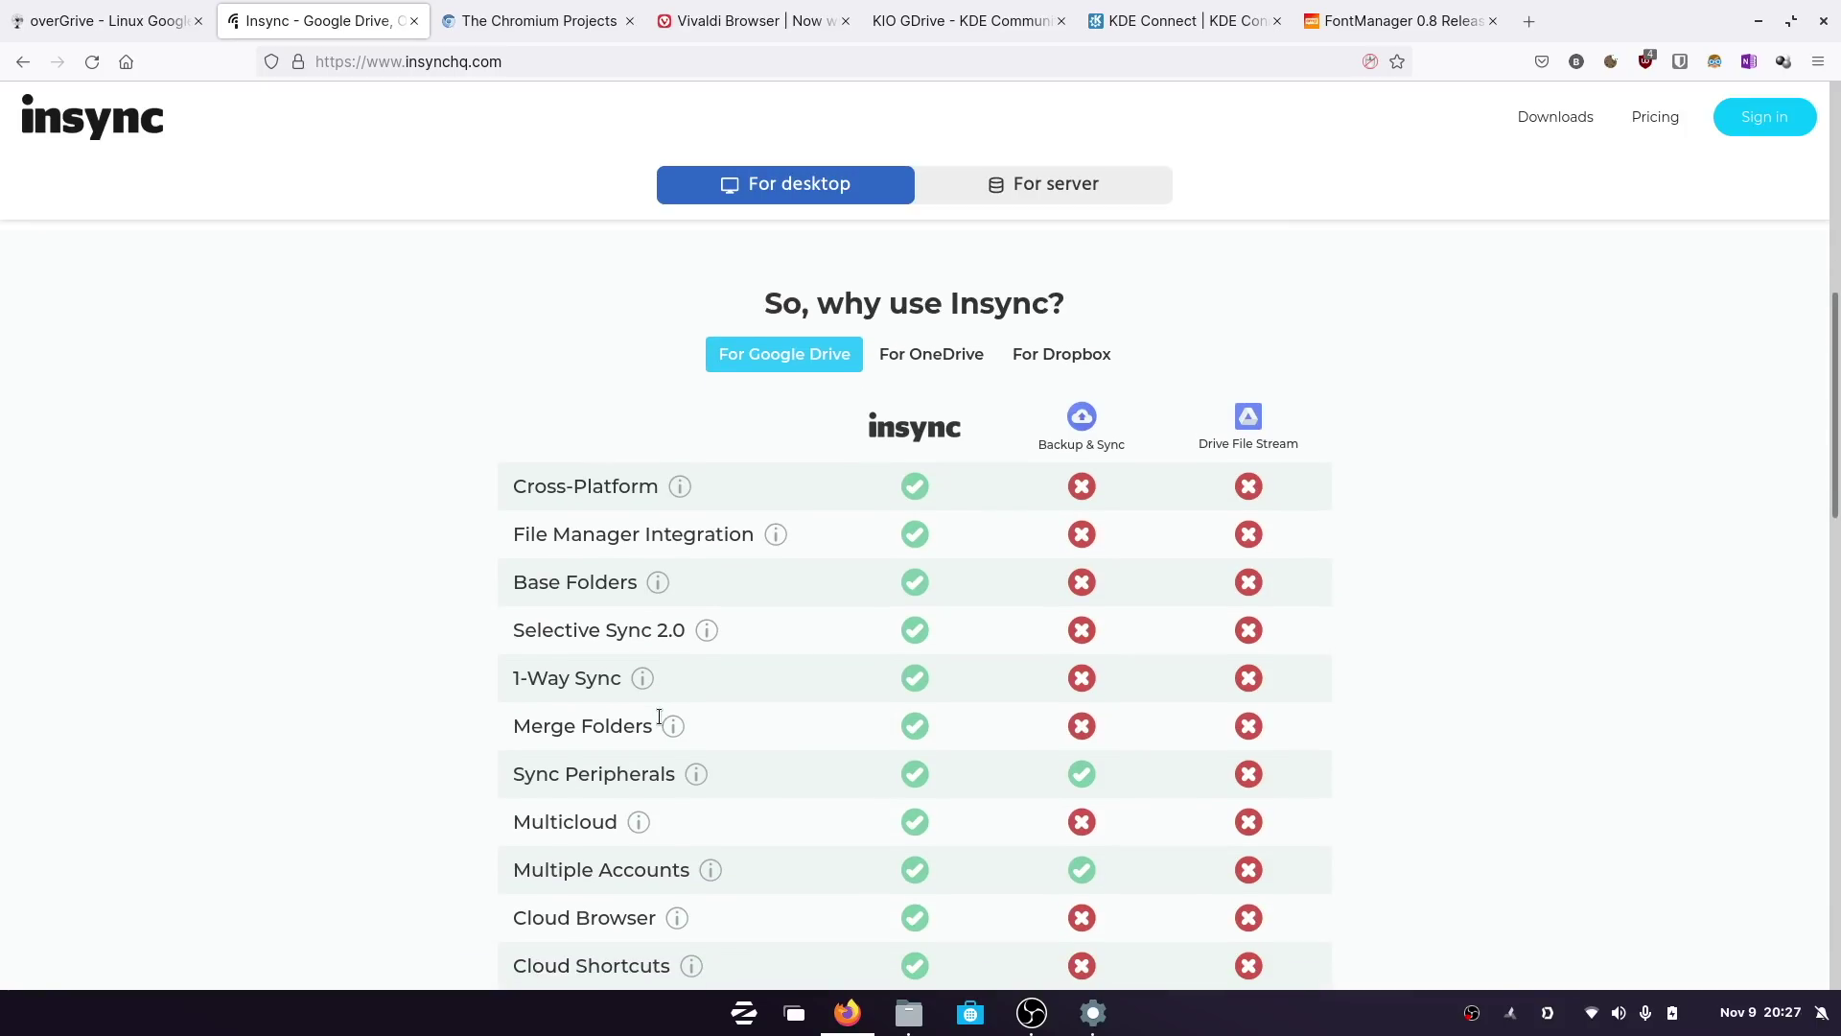
left_click(198, 9)
scroll(799, 428, "up", 10)
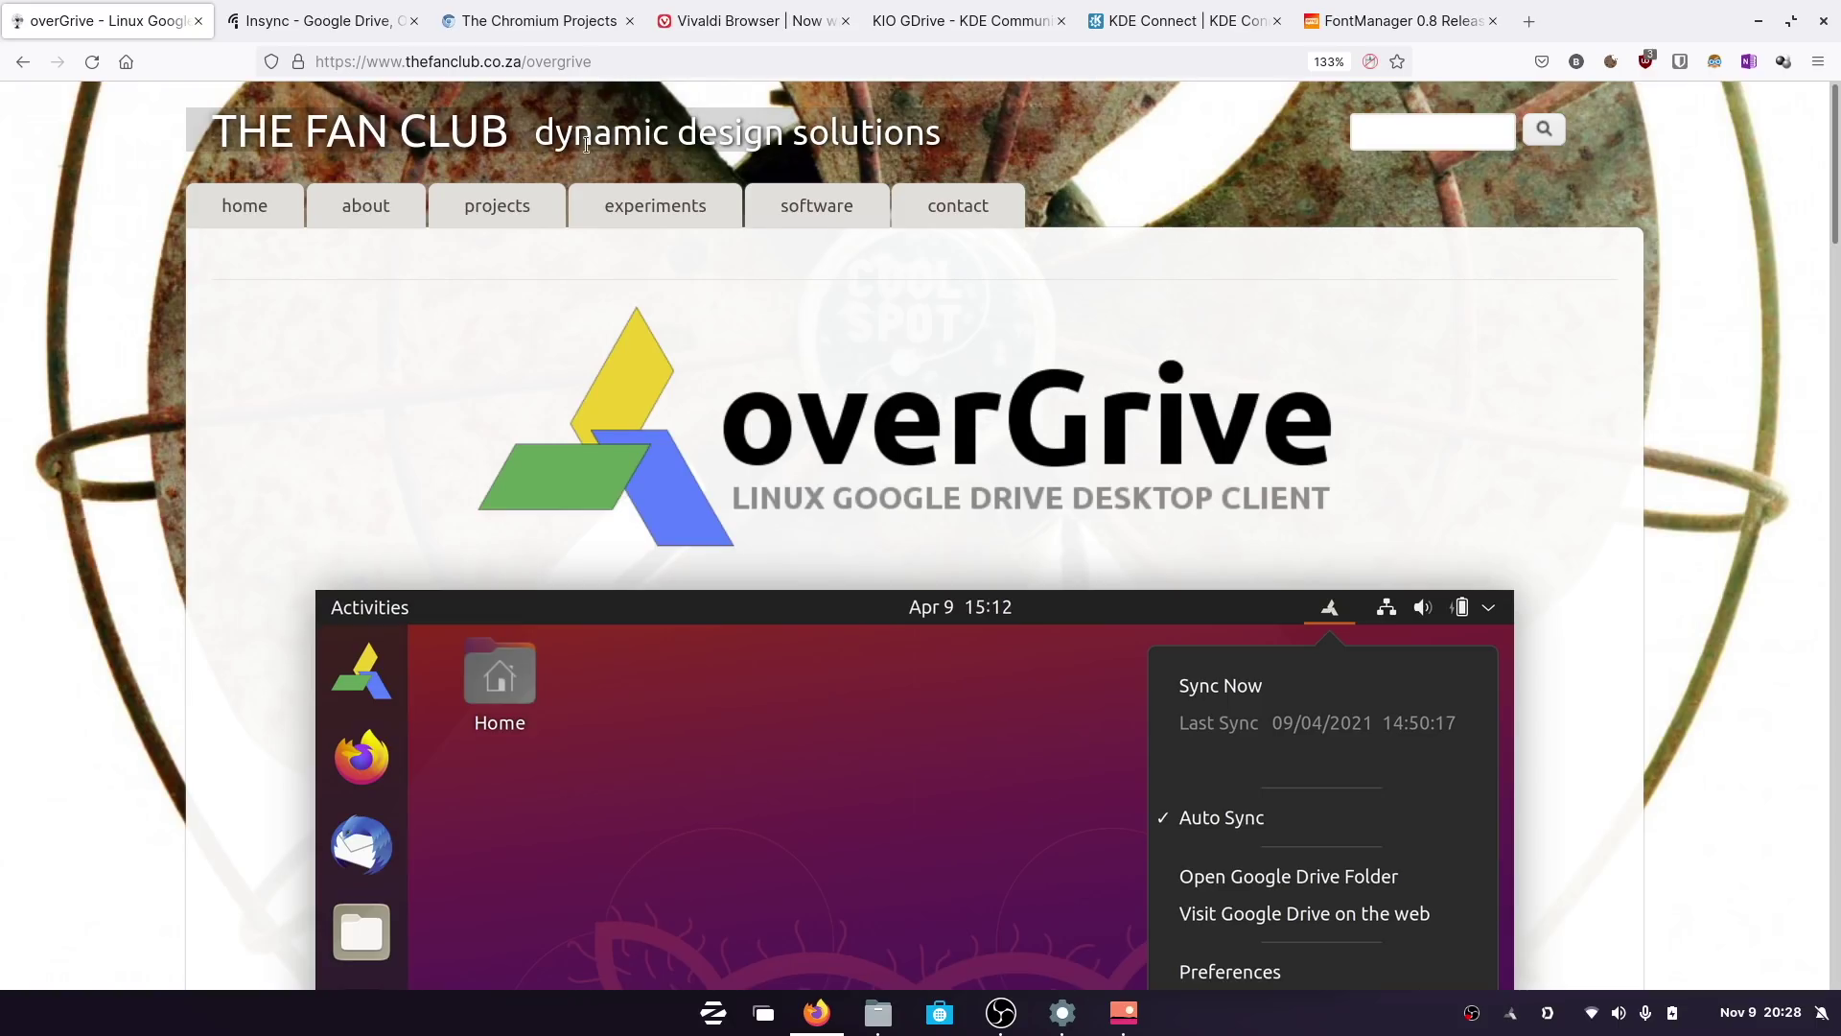
Show The Chromium Projects page and zoom it to 200%.
left_click(527, 20)
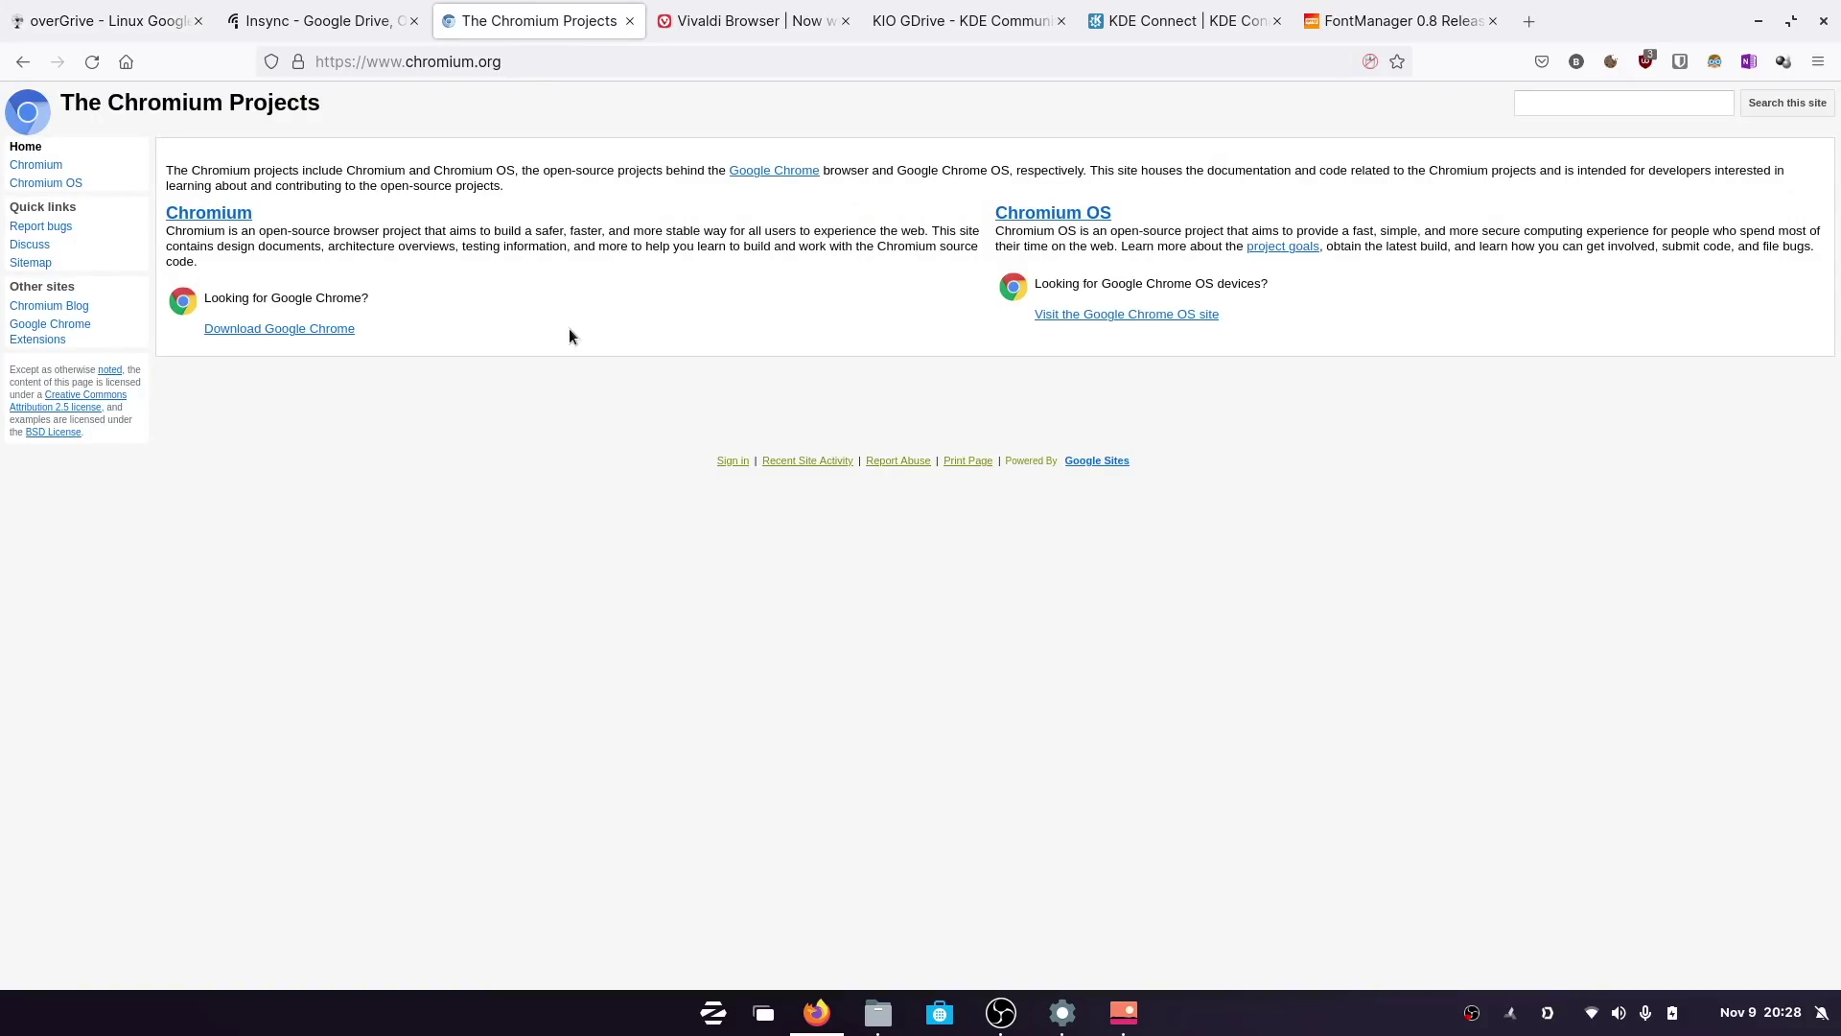
key("ctrl+plus")
key("ctrl+plus")
key("ctrl+plus")
key("ctrl+plus")
key("ctrl+plus")
key("ctrl+plus")
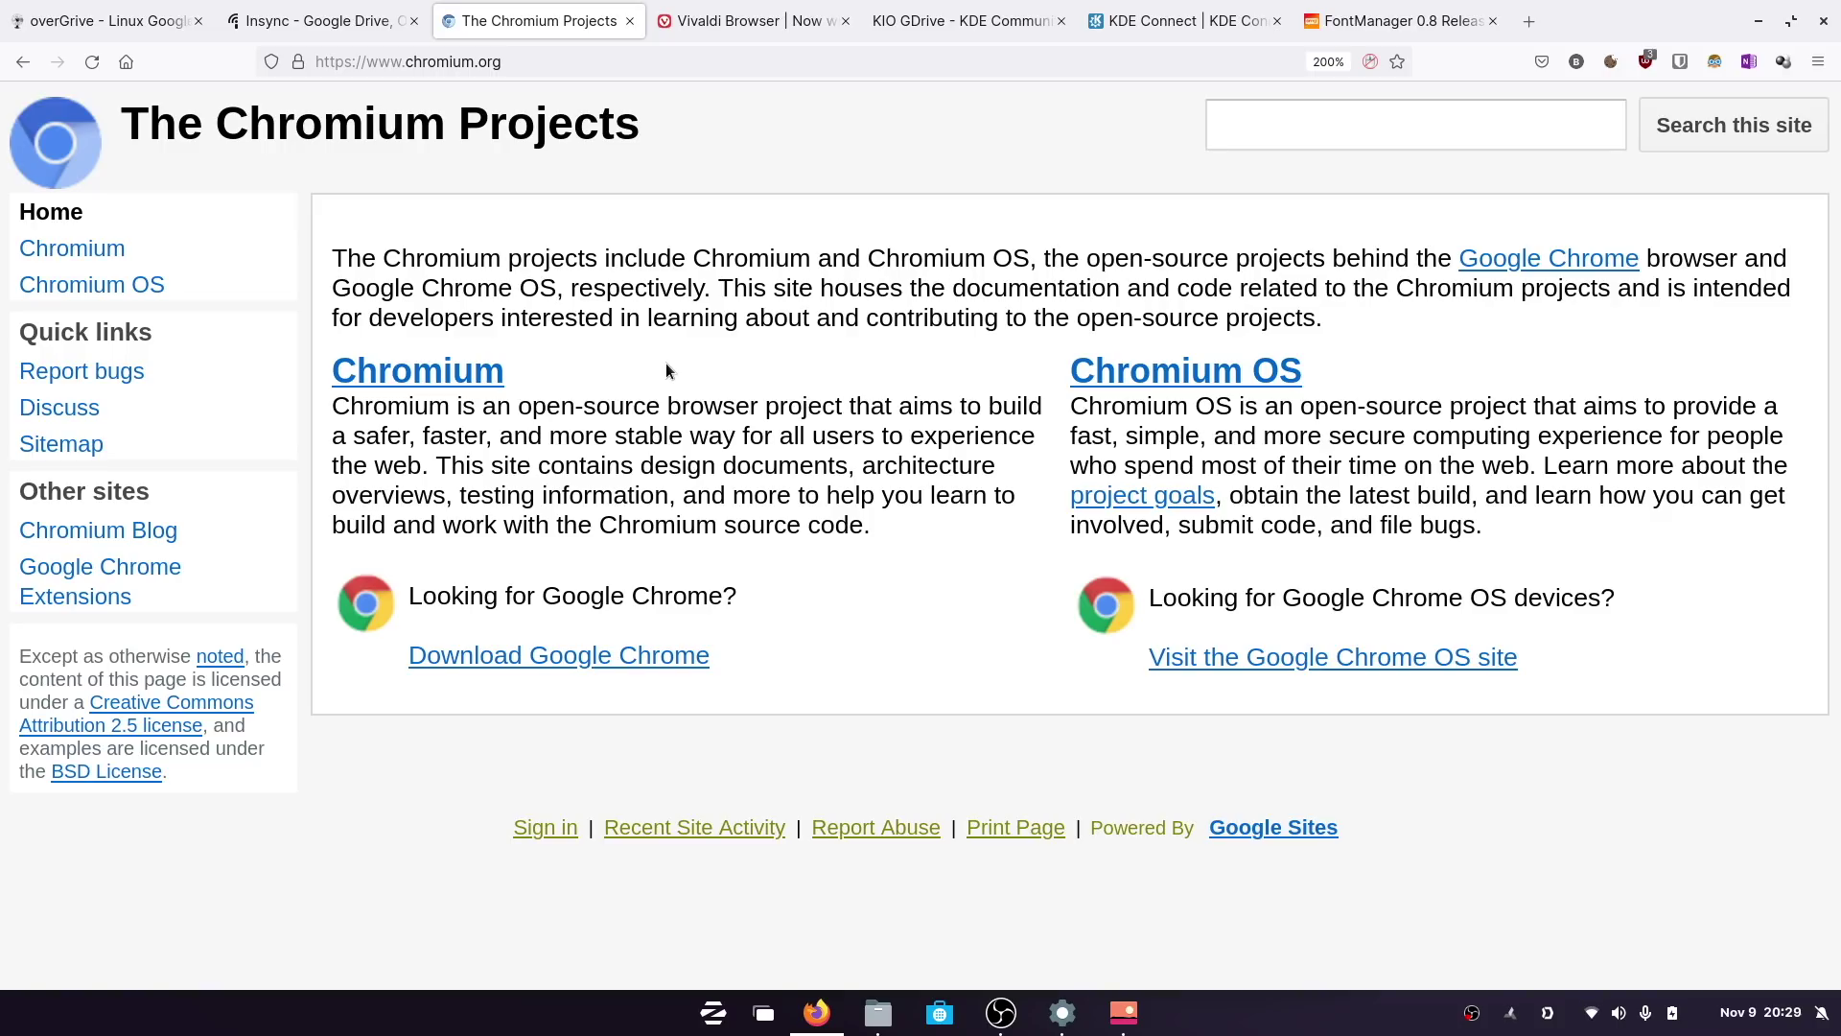
Search 'cloudready', open the Neverware CloudReady for Home page, then close that tab.
left_click(1528, 21)
type("cloudread")
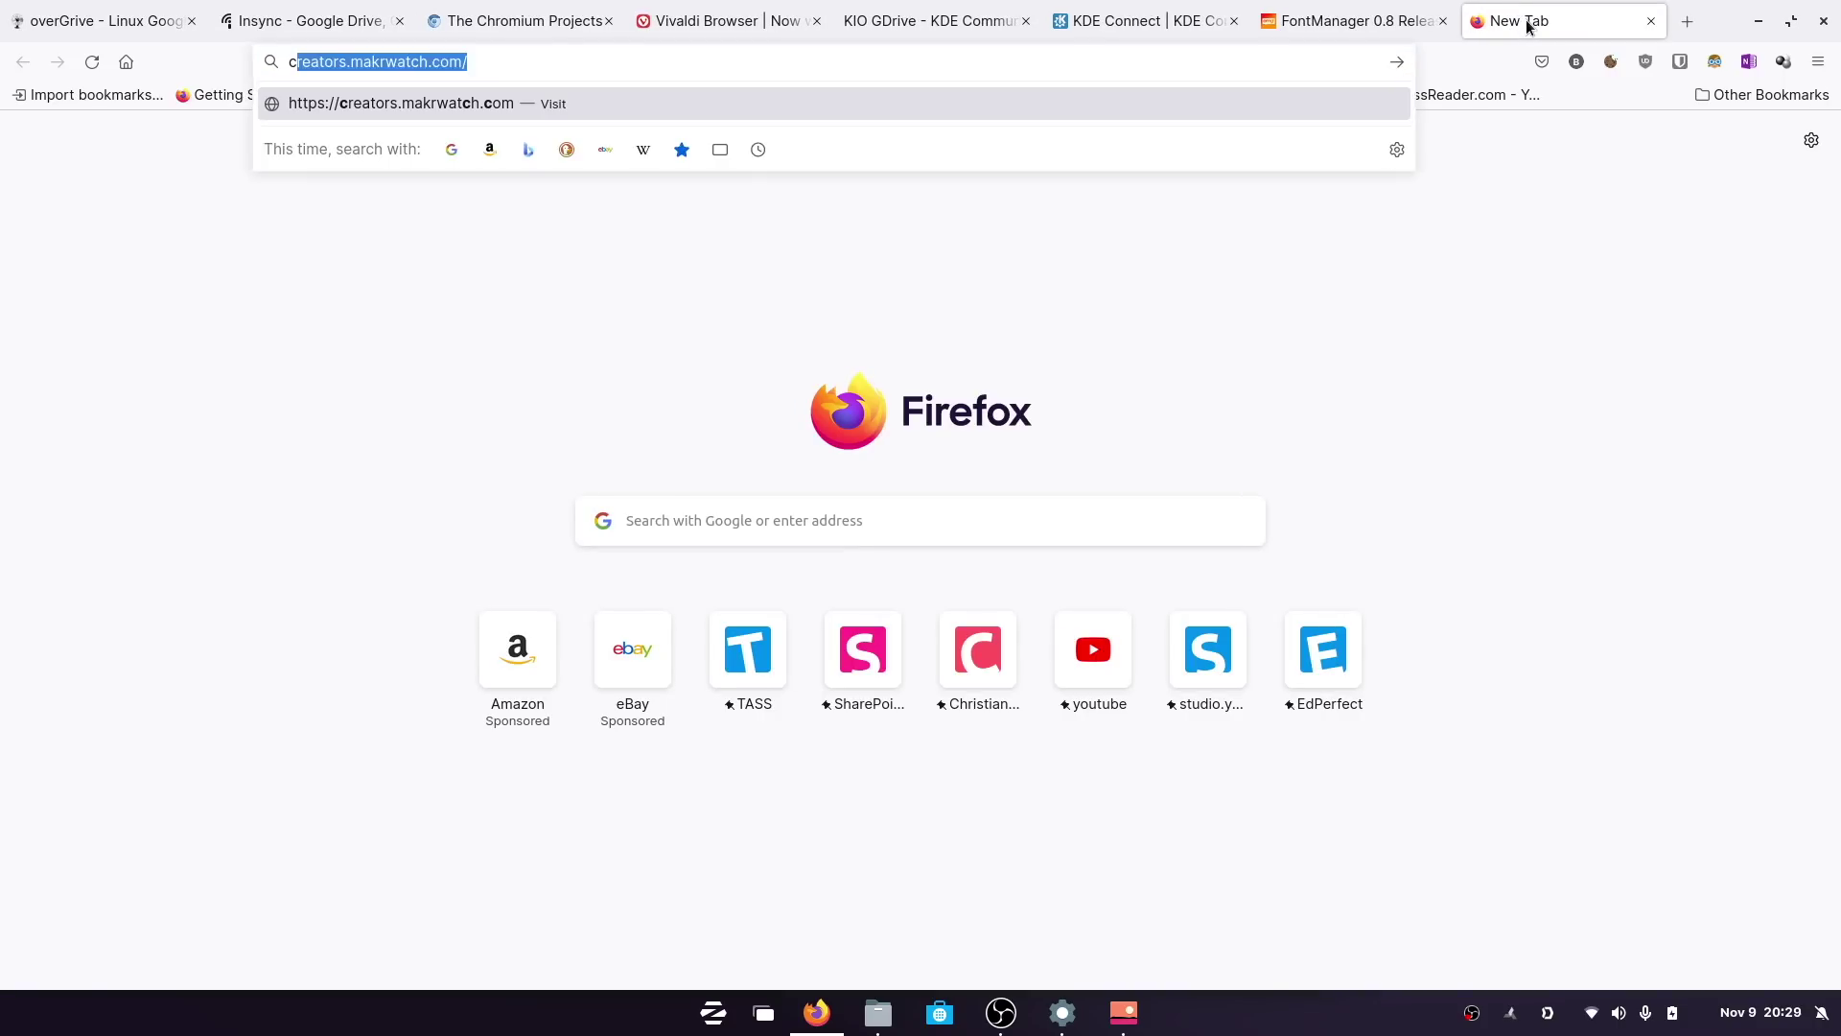
type("y")
key("Return")
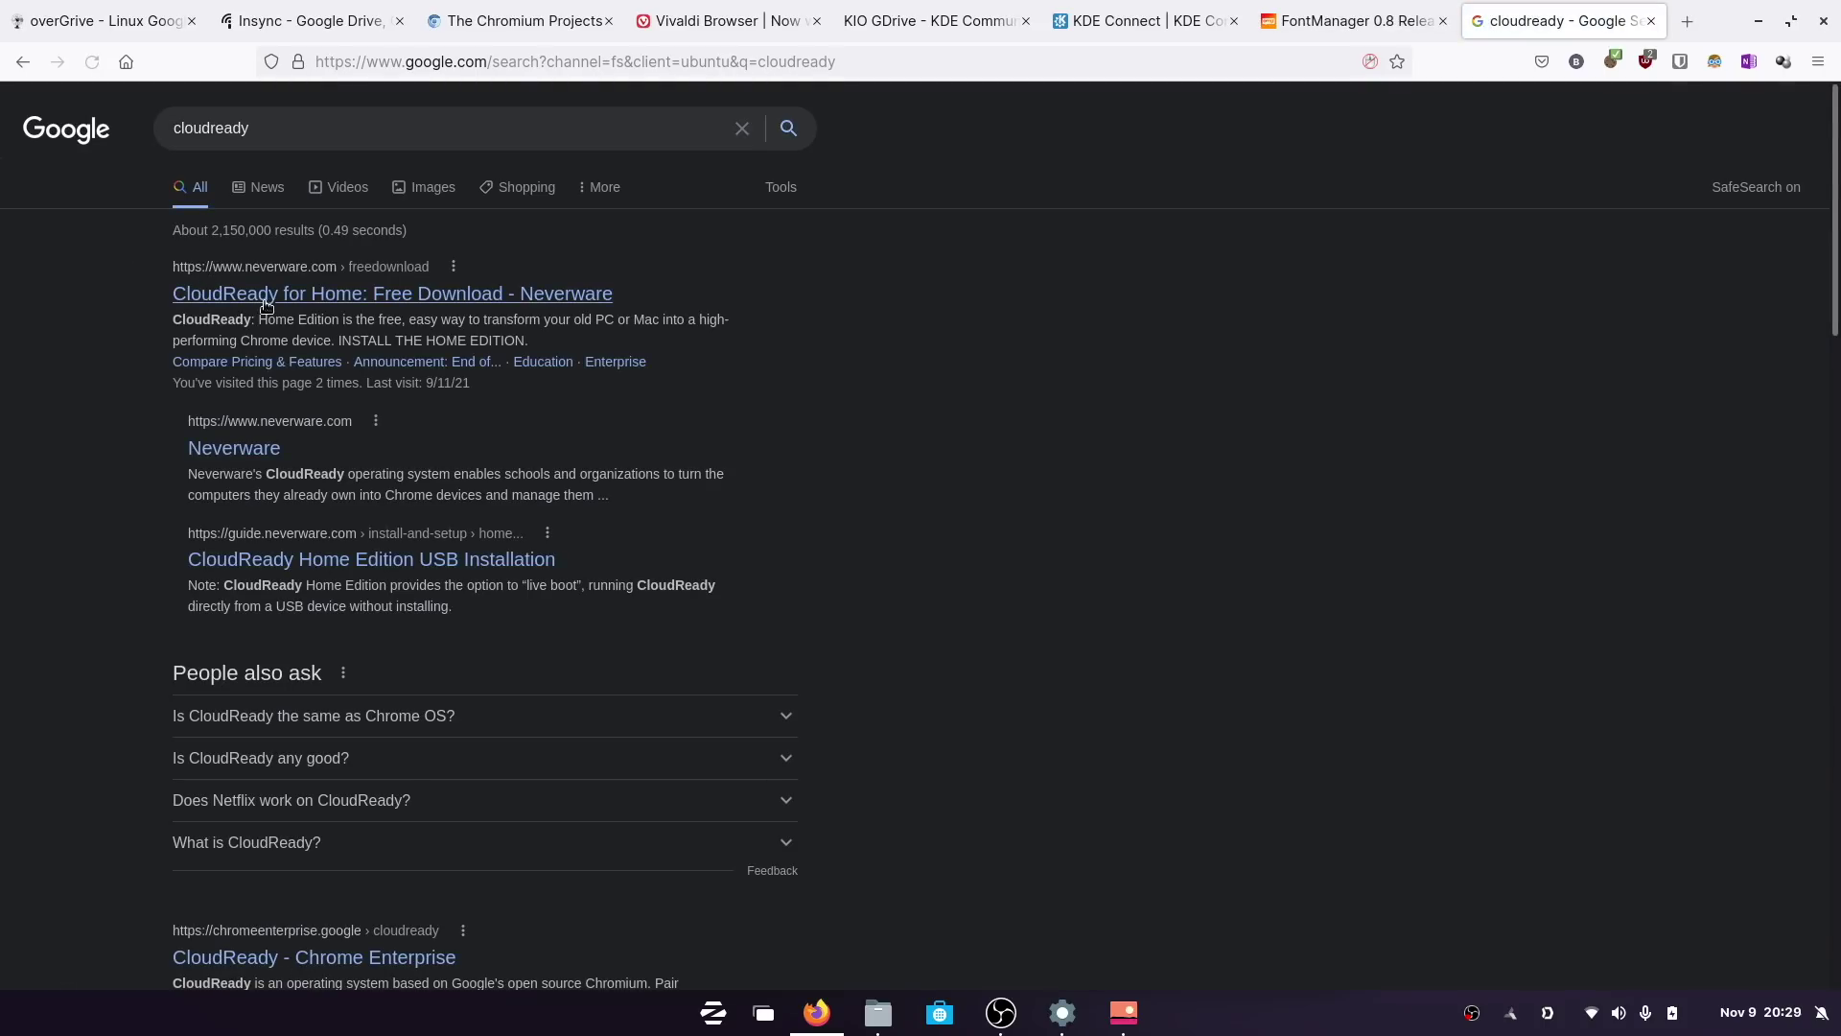
left_click(270, 305)
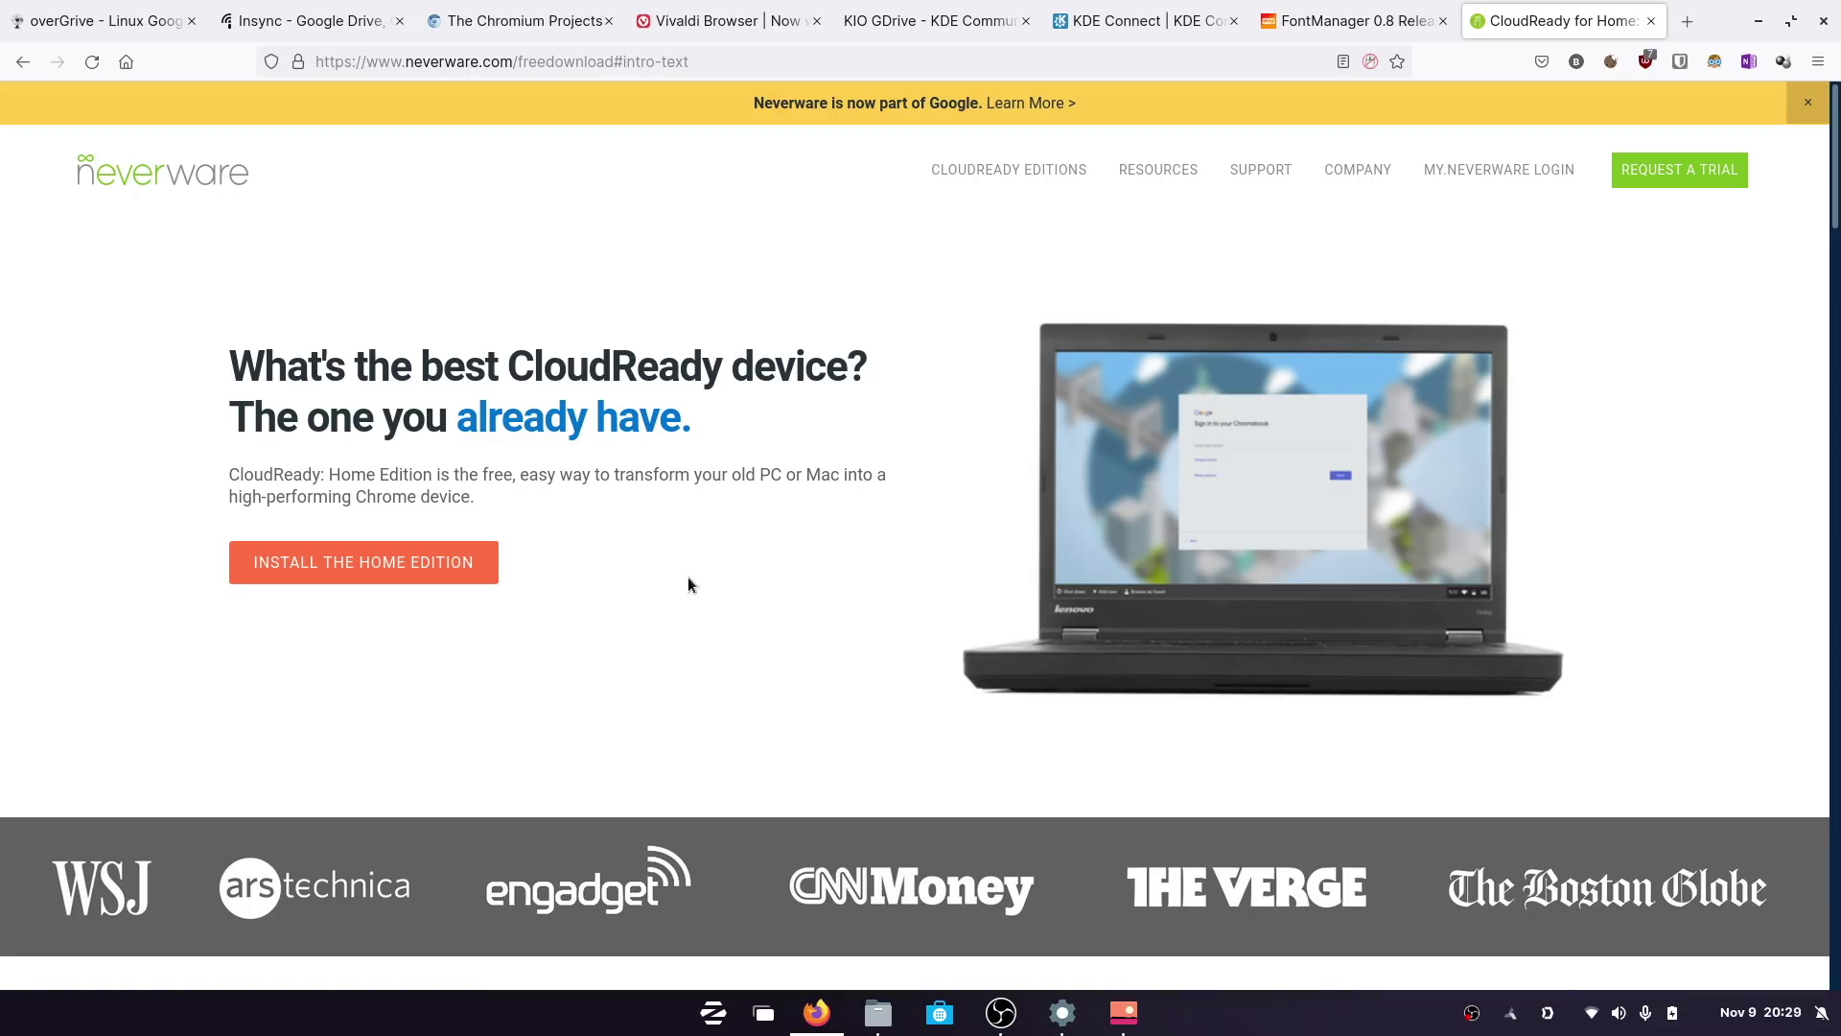
left_click(1650, 20)
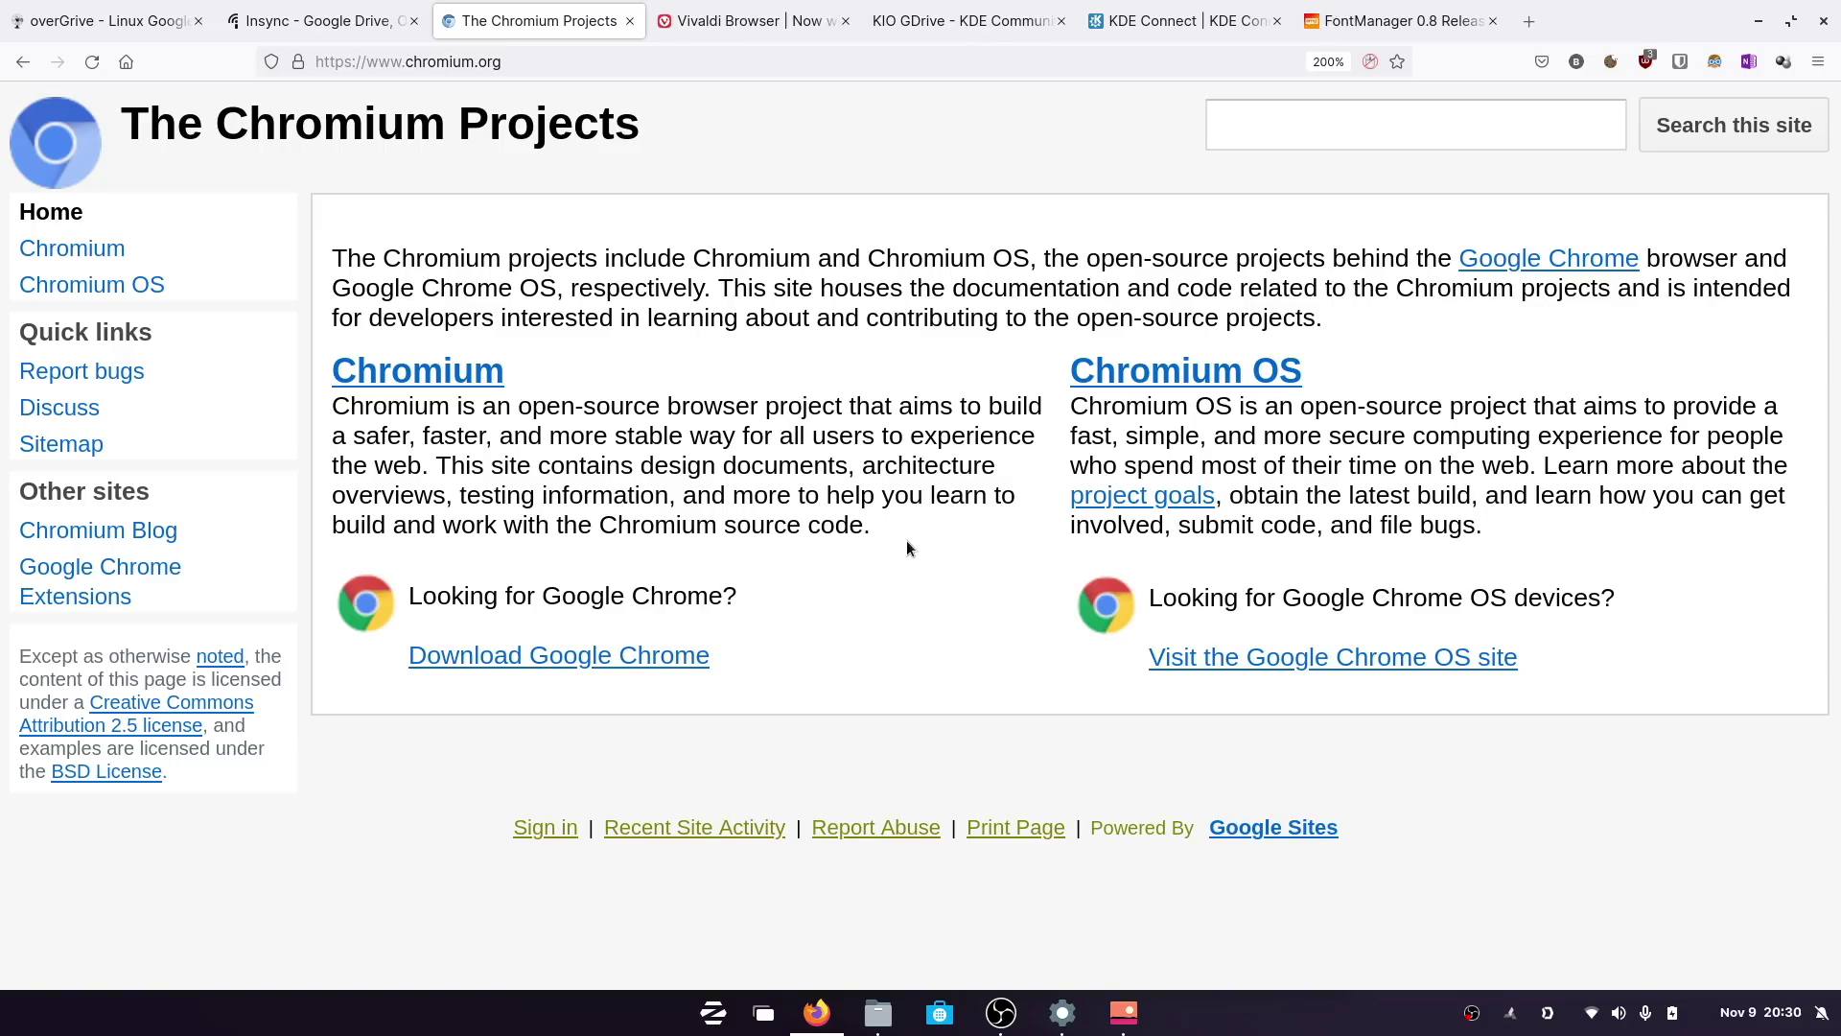
Scroll over the Vivaldi Browser homepage, then return to The Chromium Projects page.
left_click(733, 21)
scroll(678, 385, "down", 5)
scroll(678, 385, "up", 5)
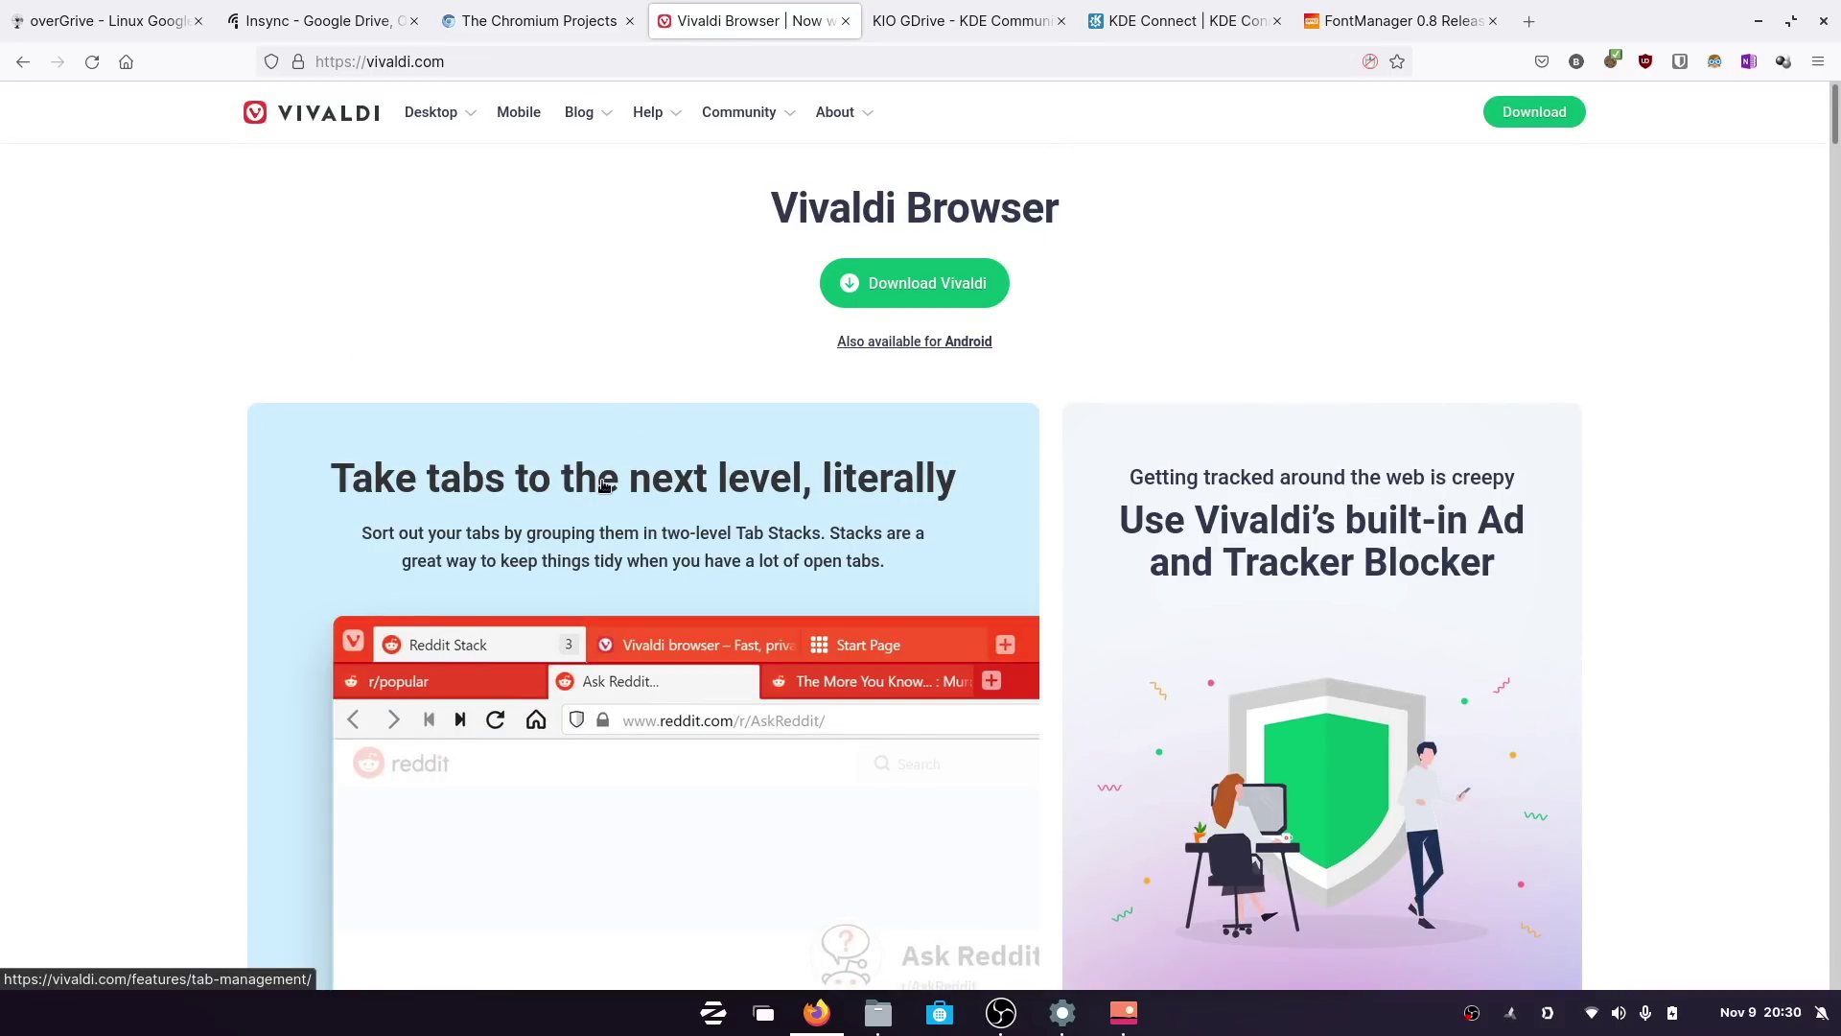
scroll(550, 648, "down", 5)
scroll(549, 648, "up", 5)
left_click(572, 29)
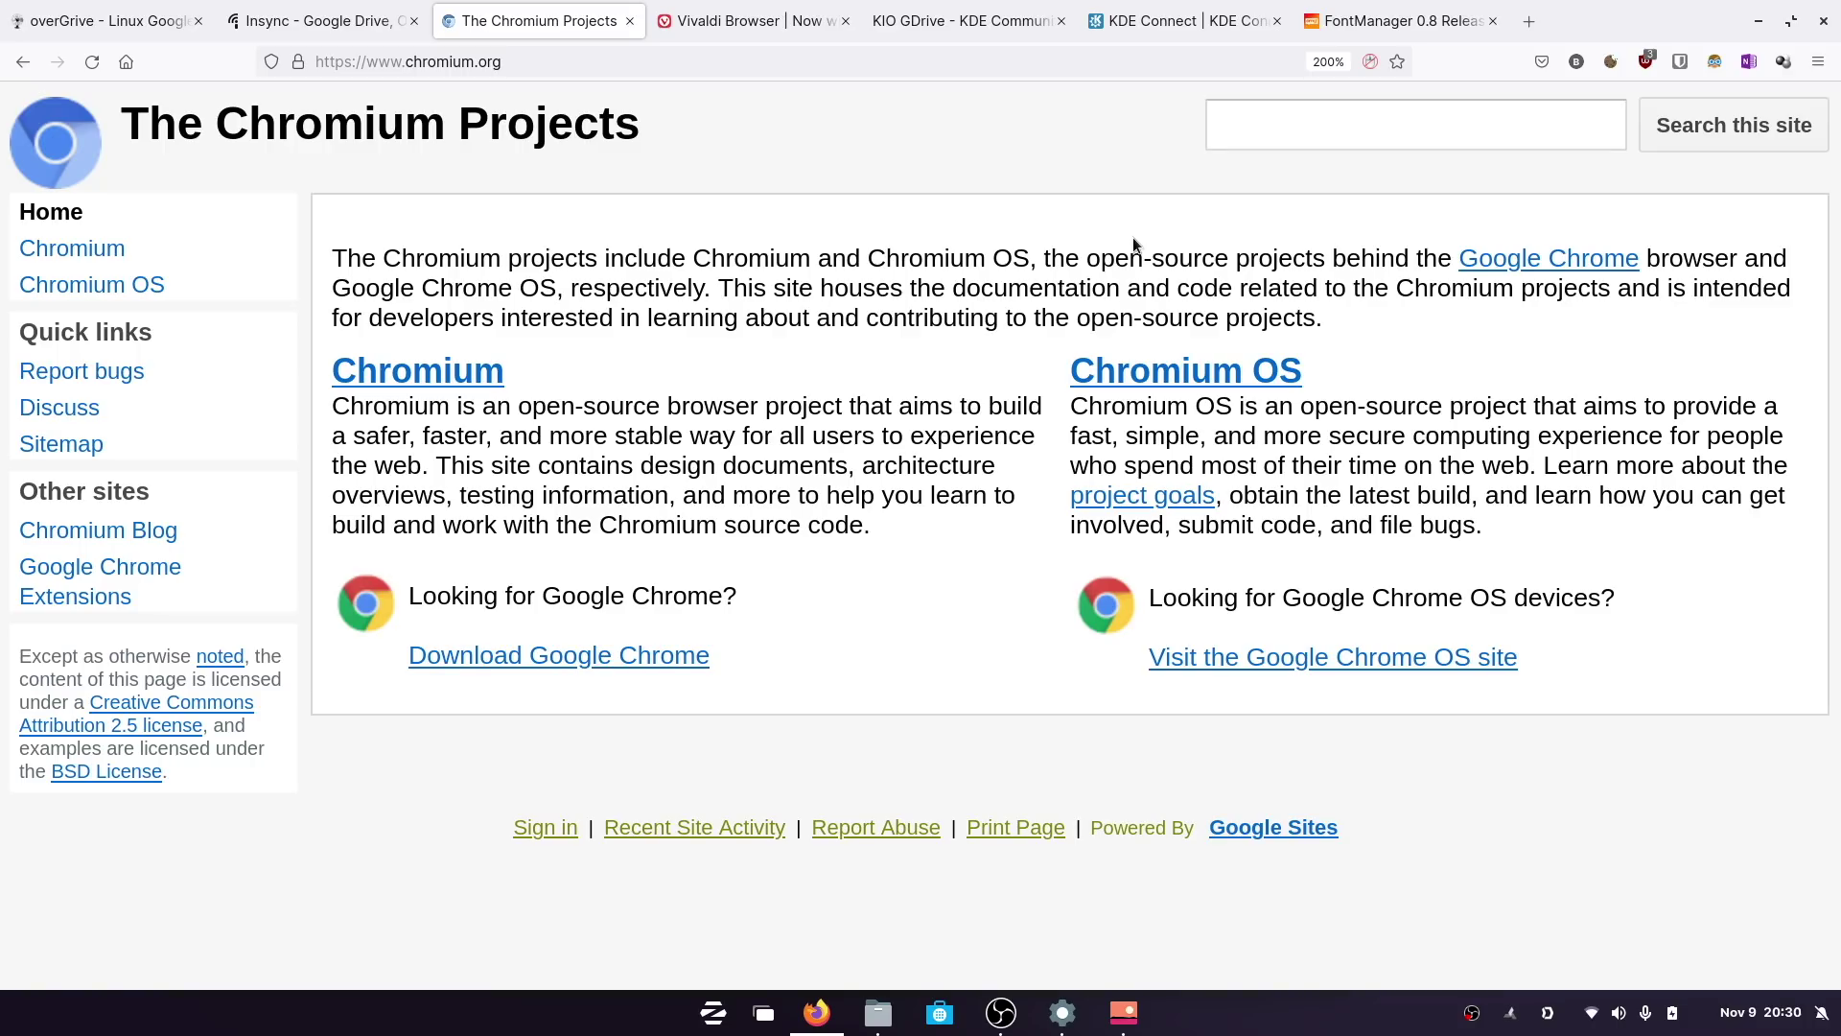
Switch to the FontManager 0.8 article and zoom it to 150%.
left_click(1339, 23)
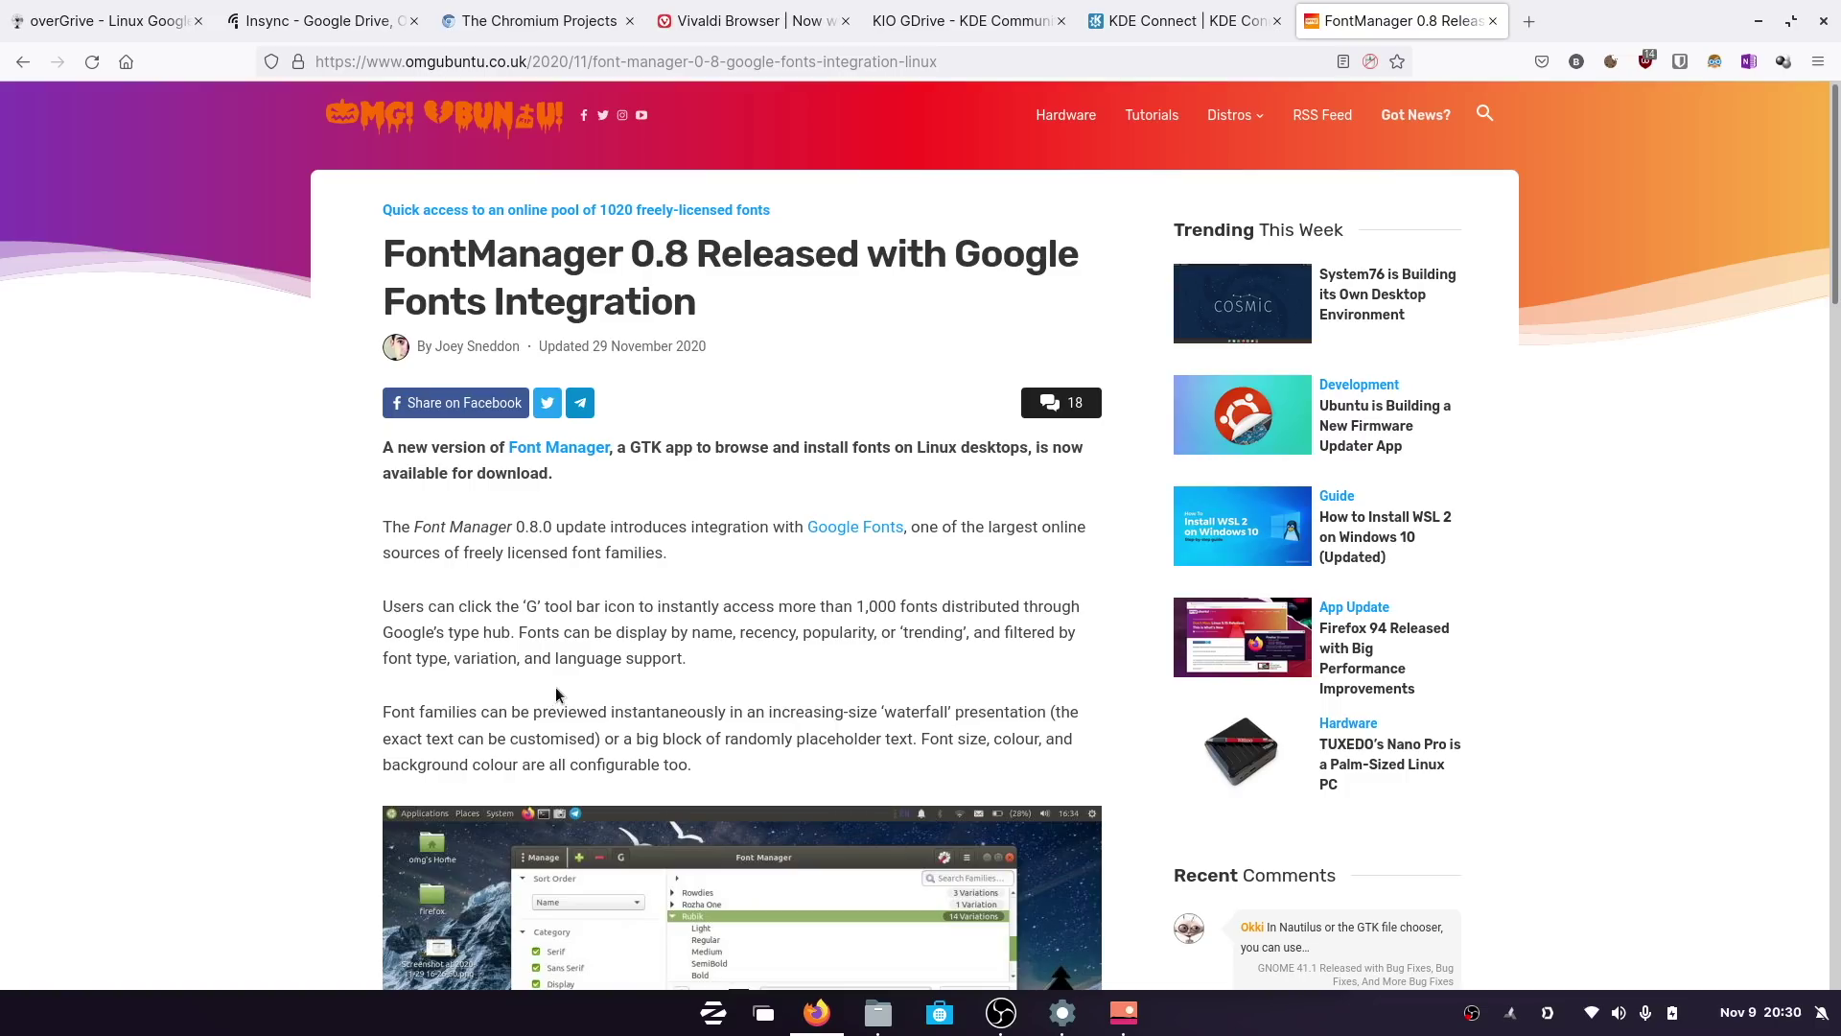
key("ctrl+plus")
key("ctrl+plus")
key("ctrl+plus")
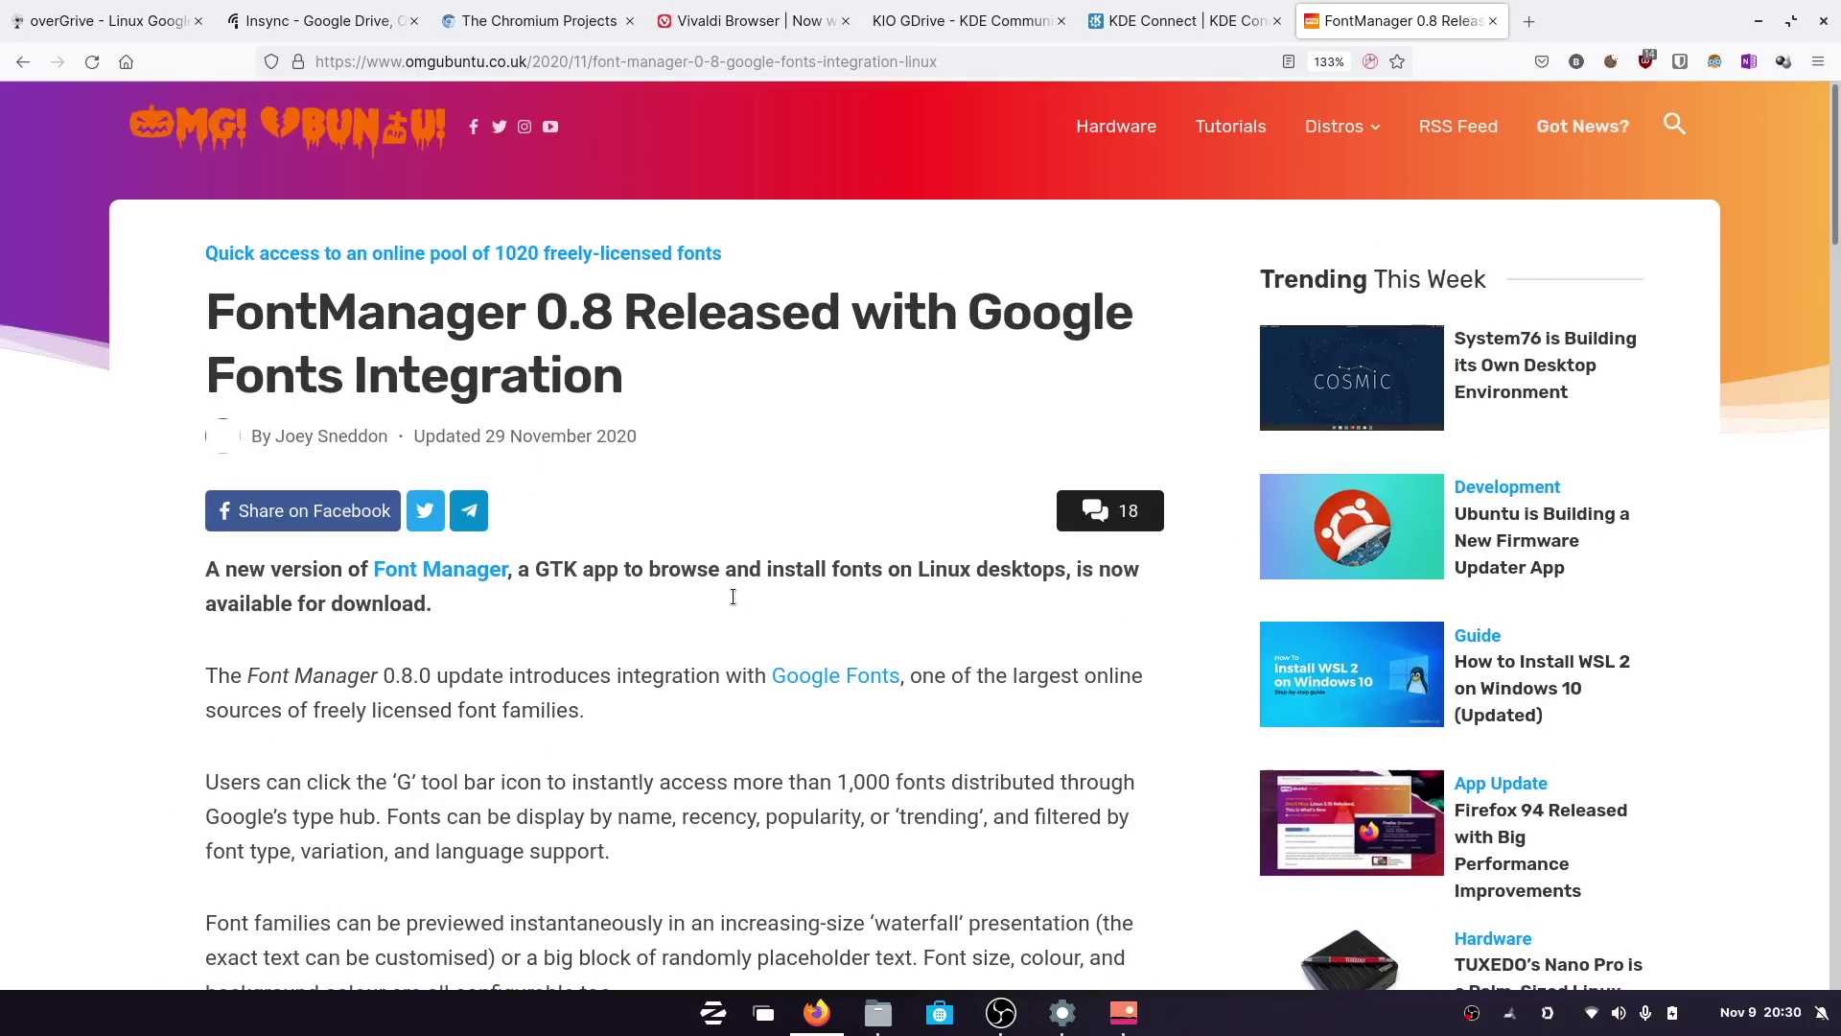
key("ctrl+plus")
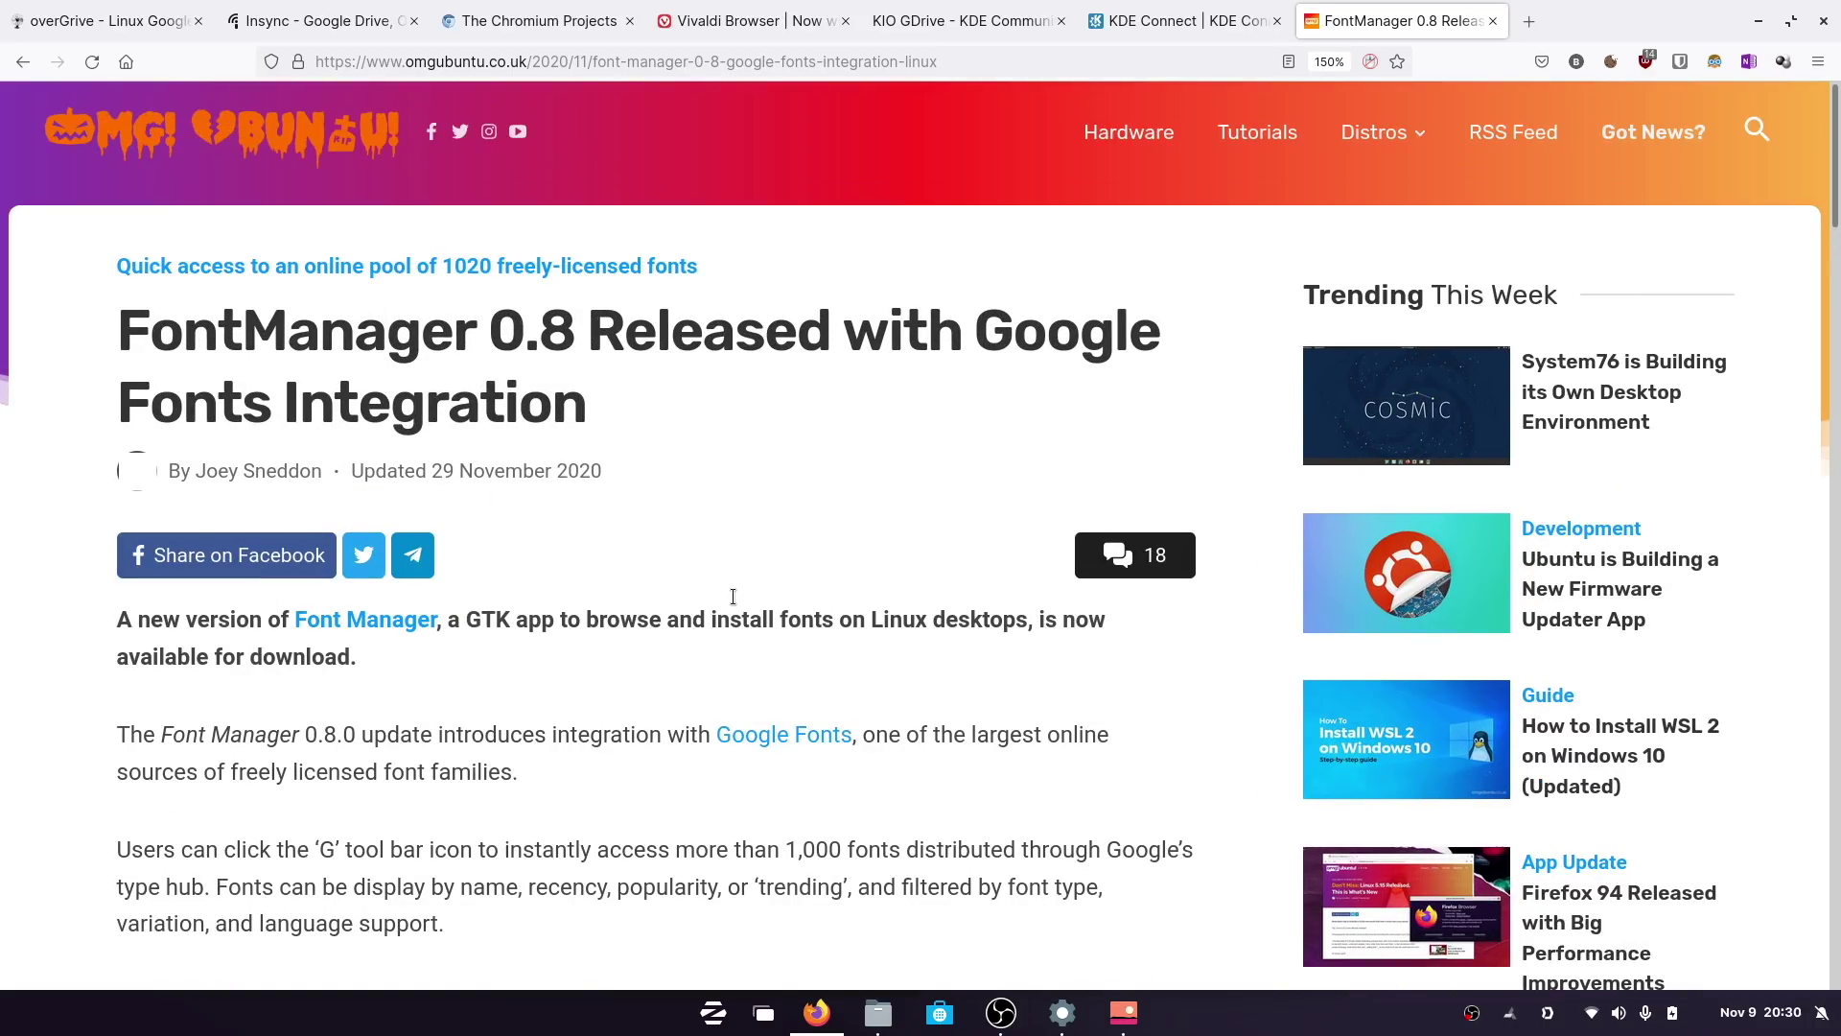
Read down the article to the Font Manager install commands, then scroll back to the top.
scroll(732, 596, "down", 8)
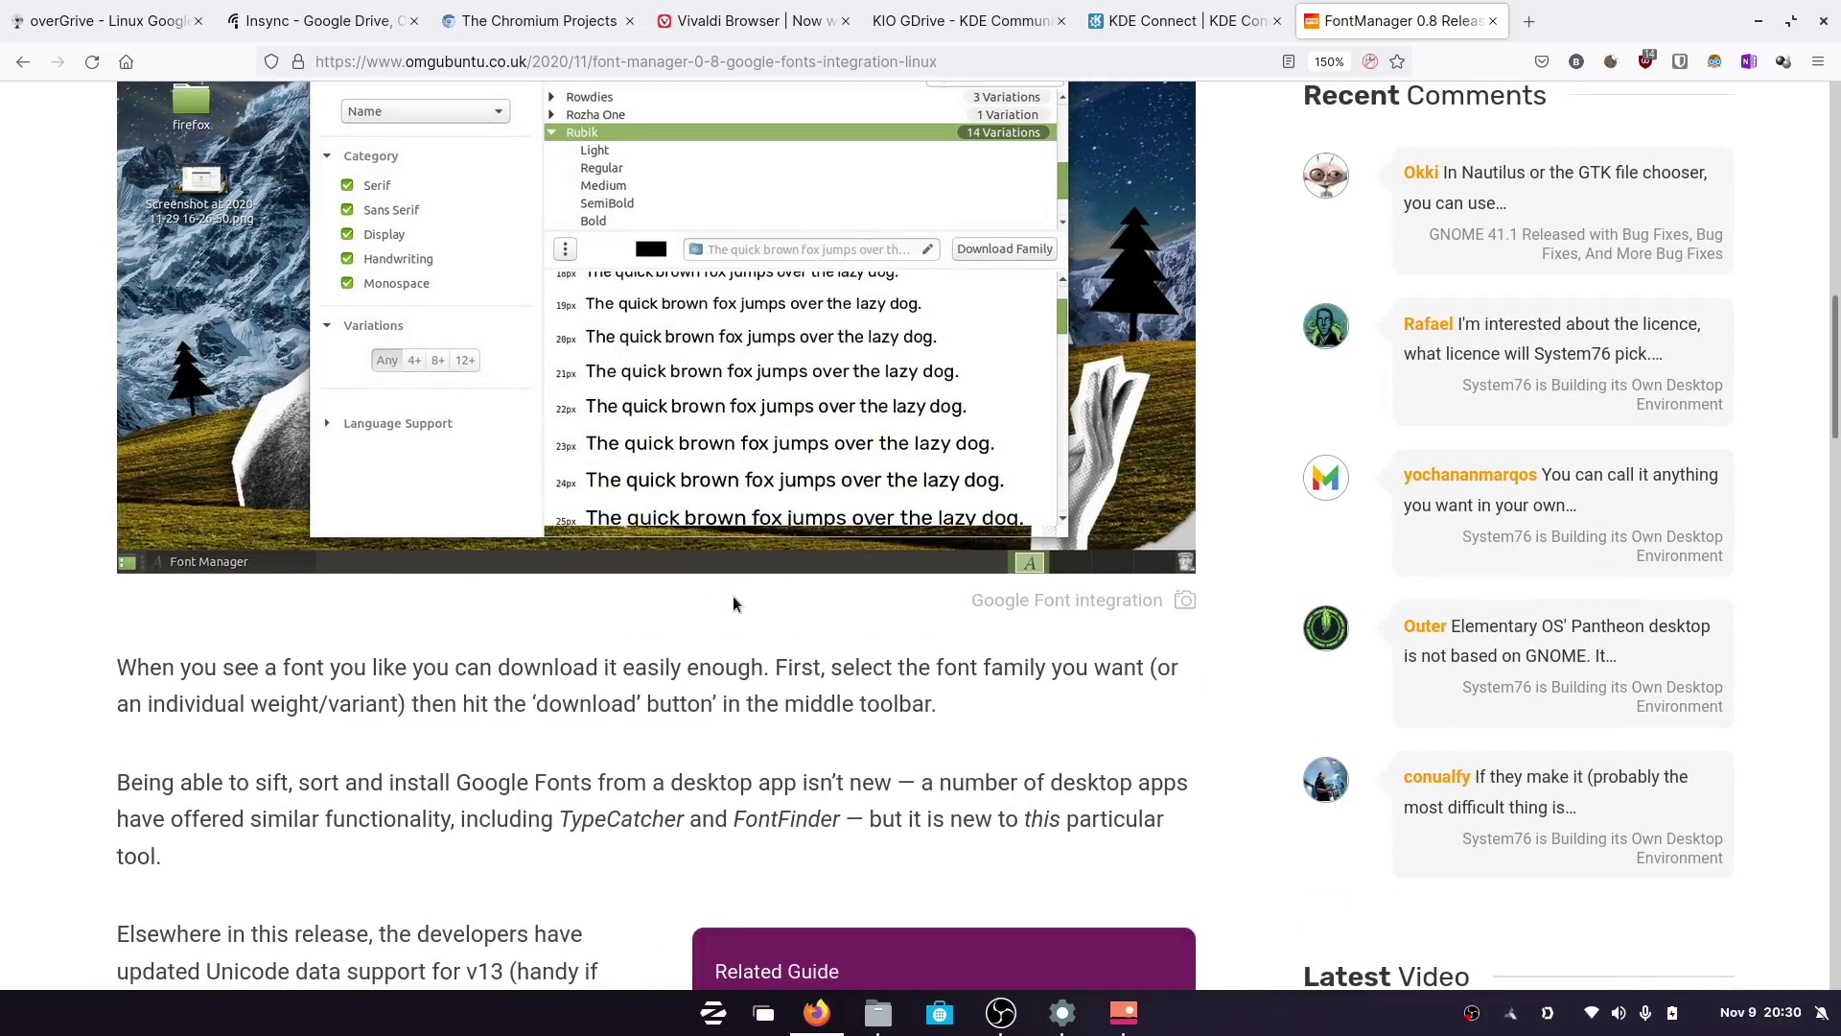
scroll(732, 596, "up", 4)
scroll(696, 610, "down", 5)
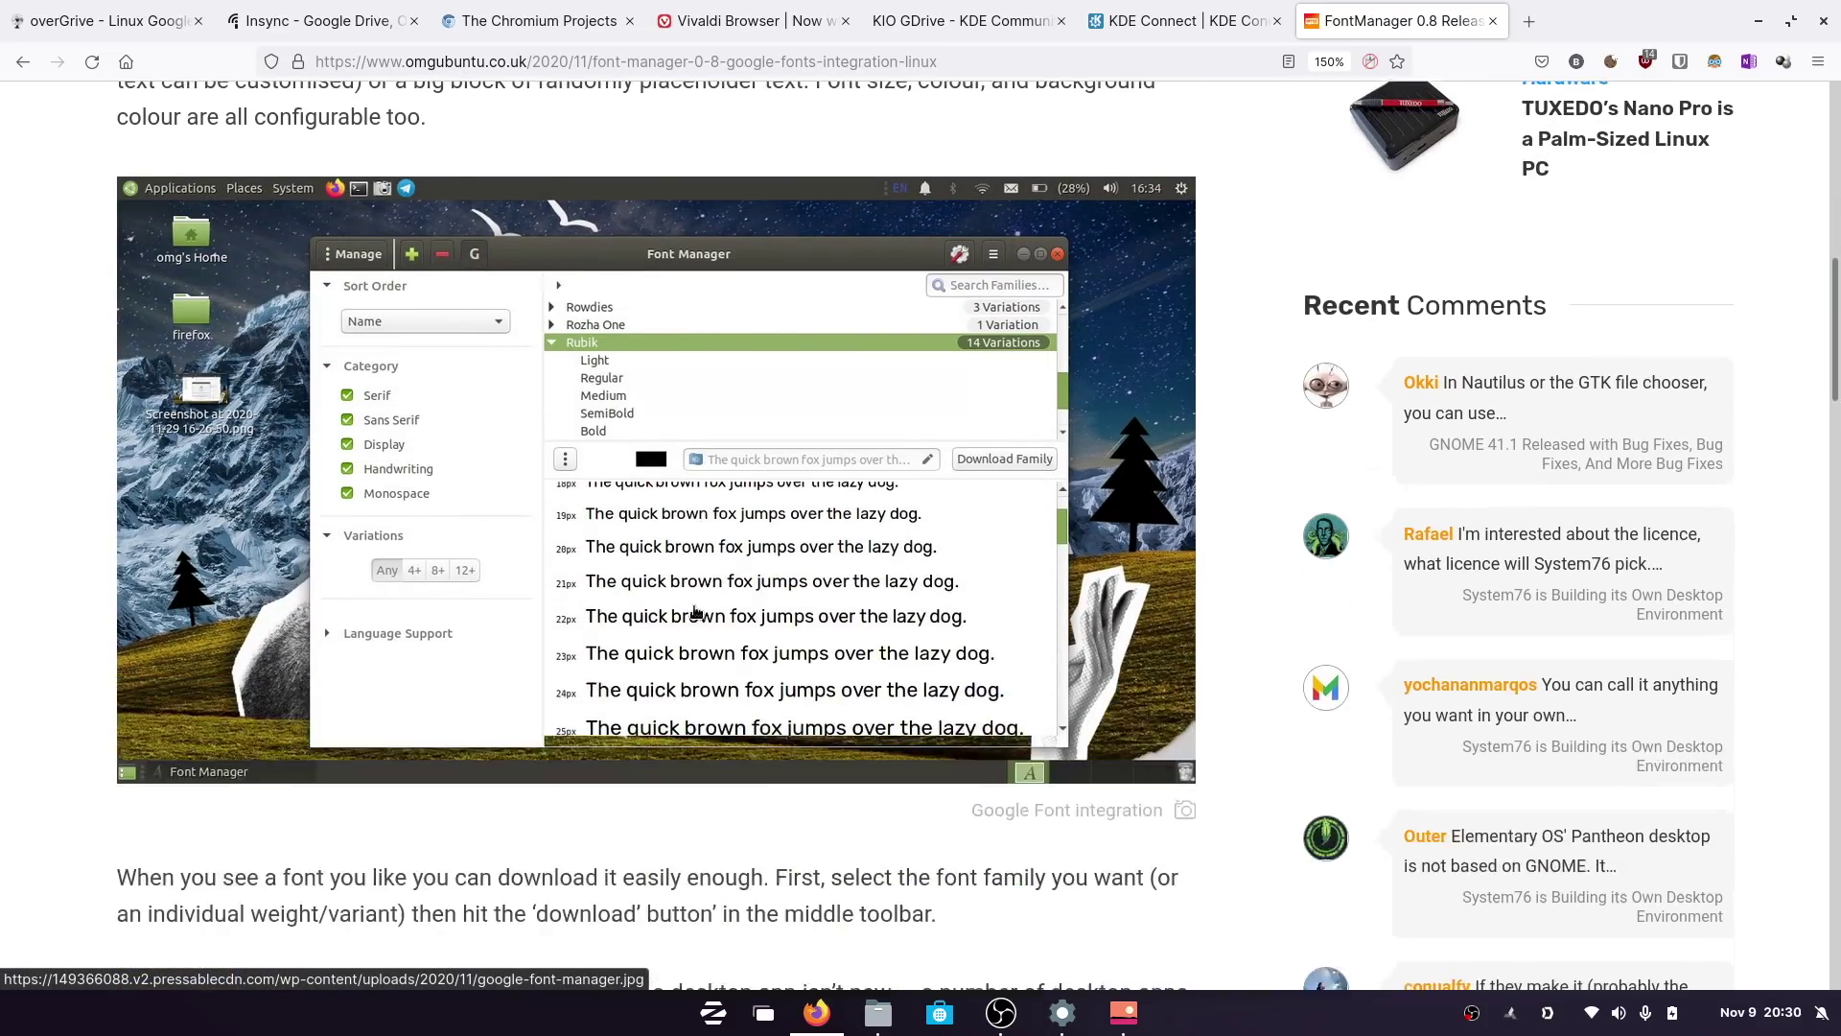
scroll(696, 611, "down", 6)
scroll(697, 611, "up", 1)
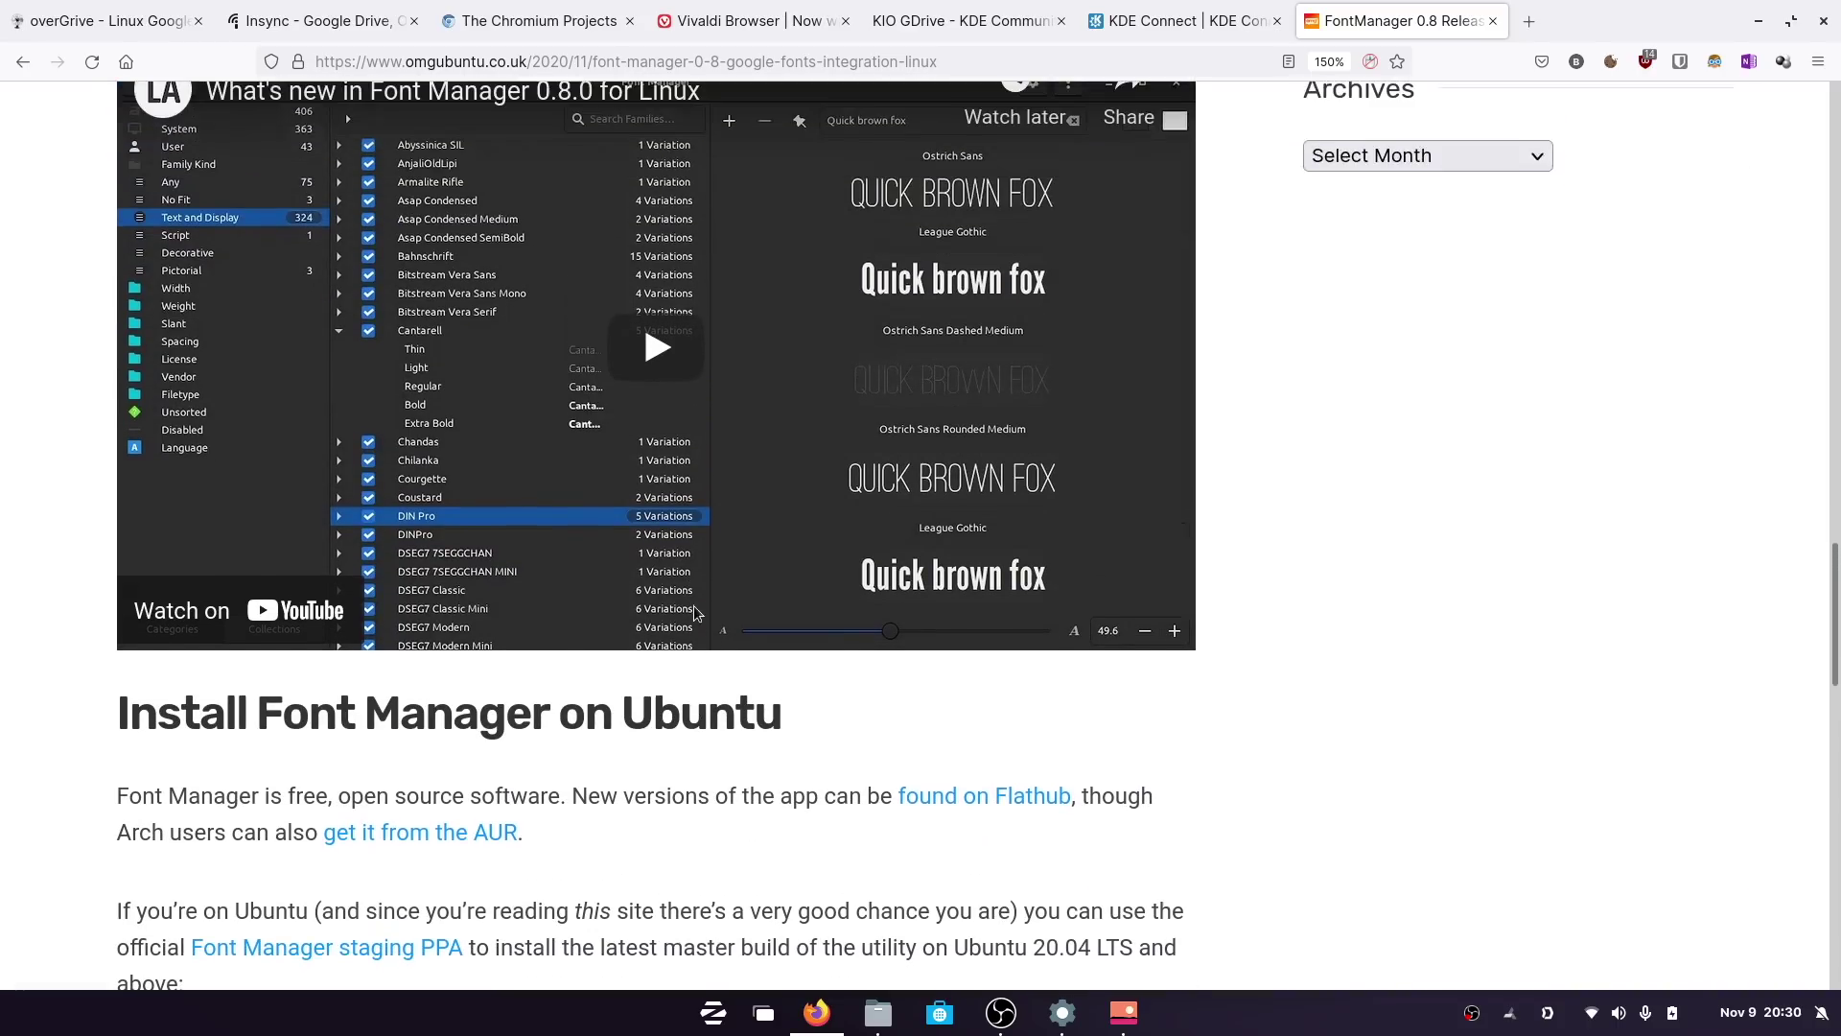
scroll(696, 611, "down", 2)
scroll(696, 611, "down", 3)
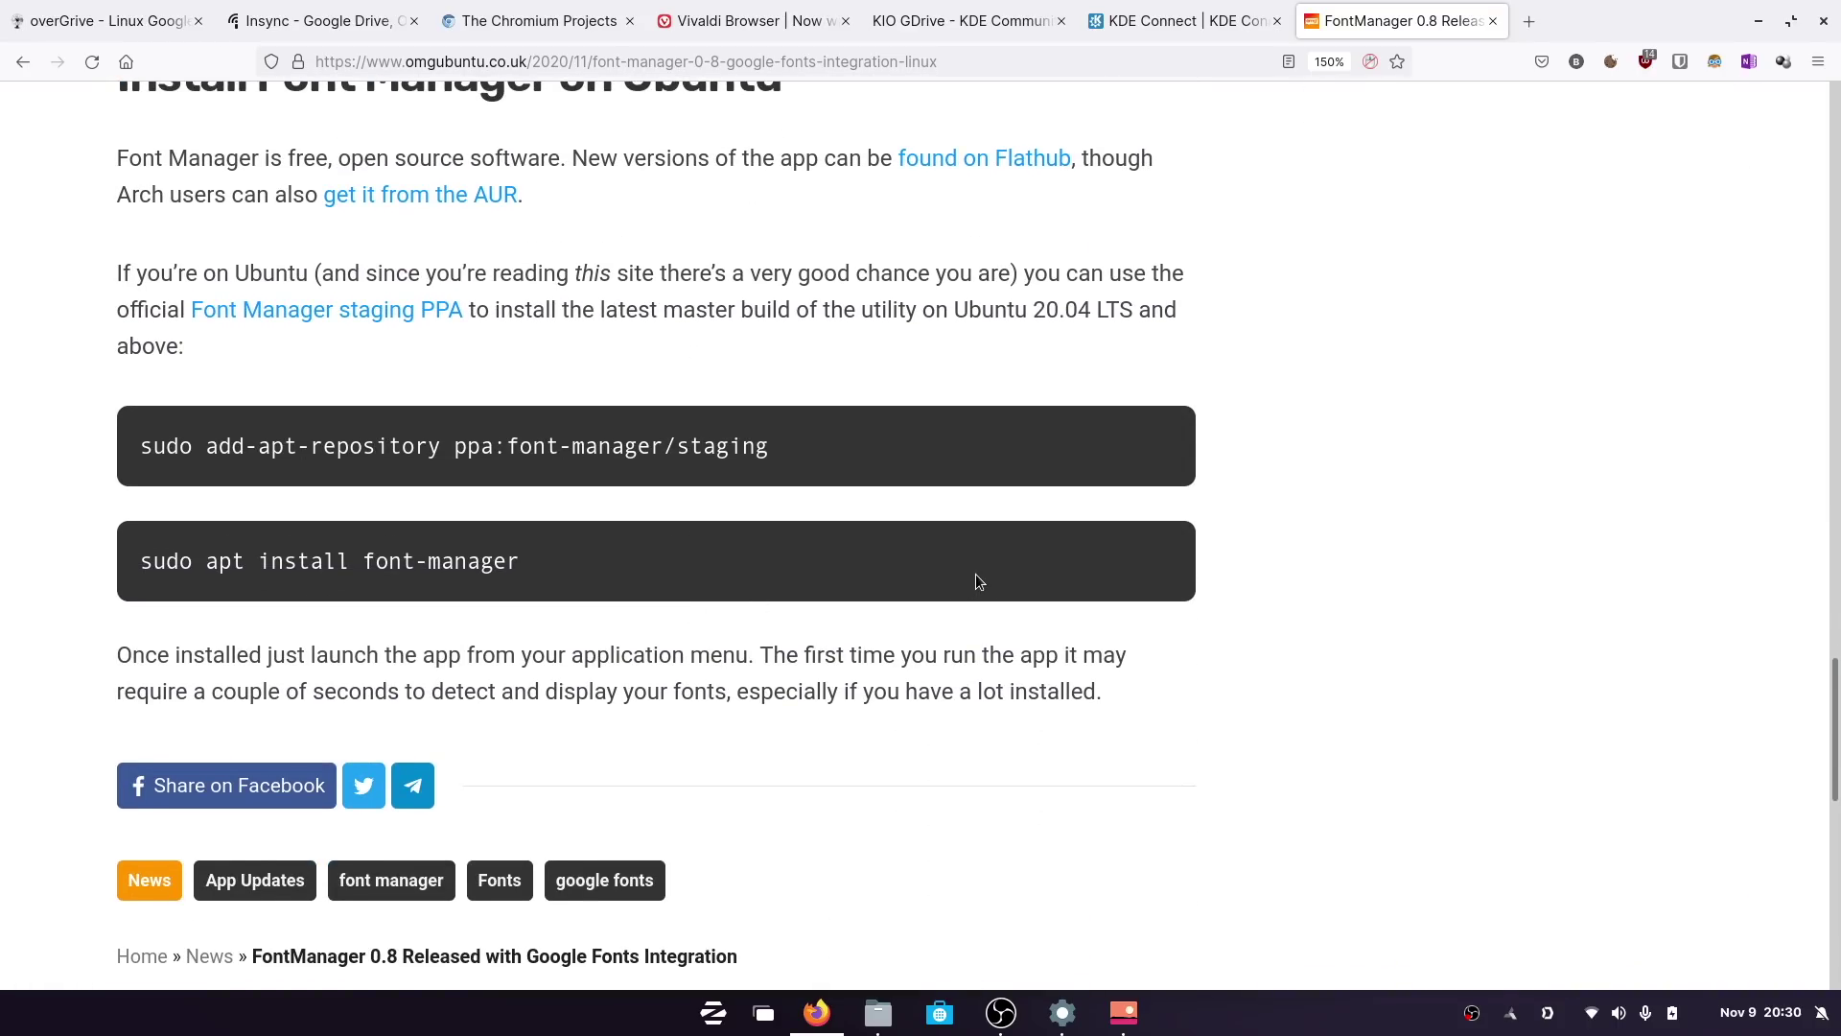
scroll(1191, 537, "up", 3)
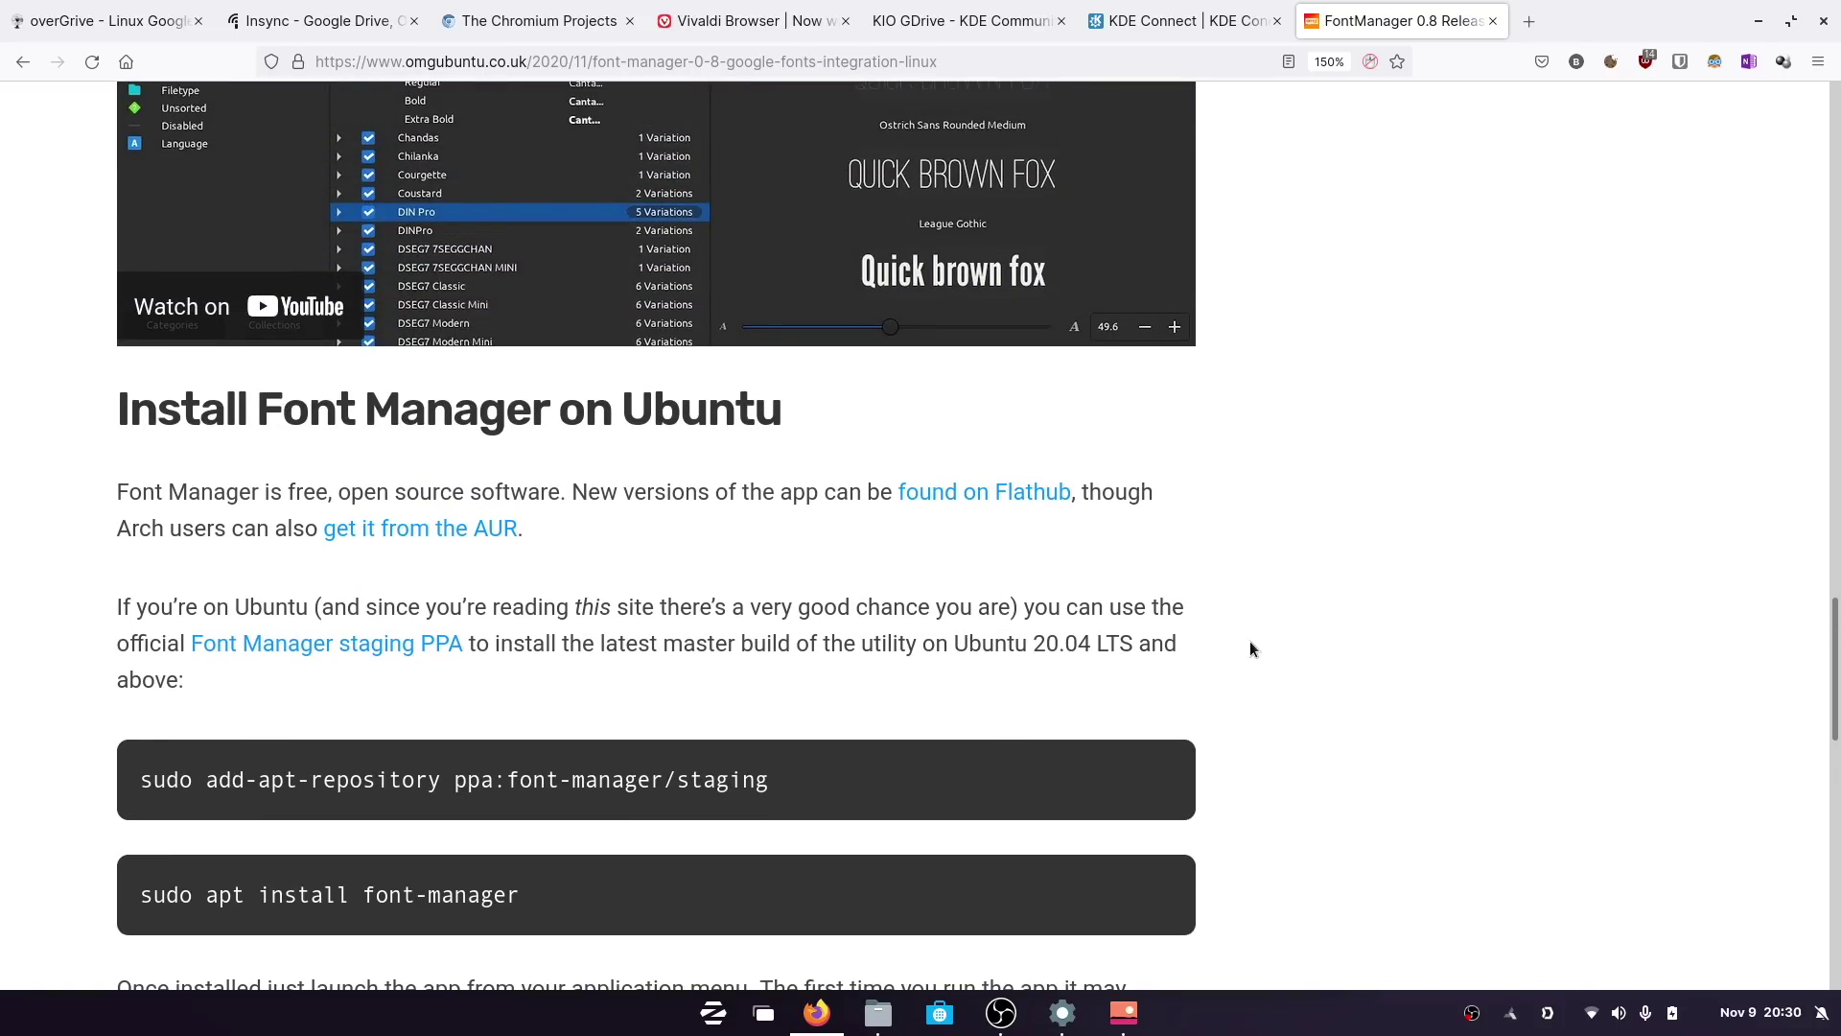
scroll(1250, 641, "up", 5)
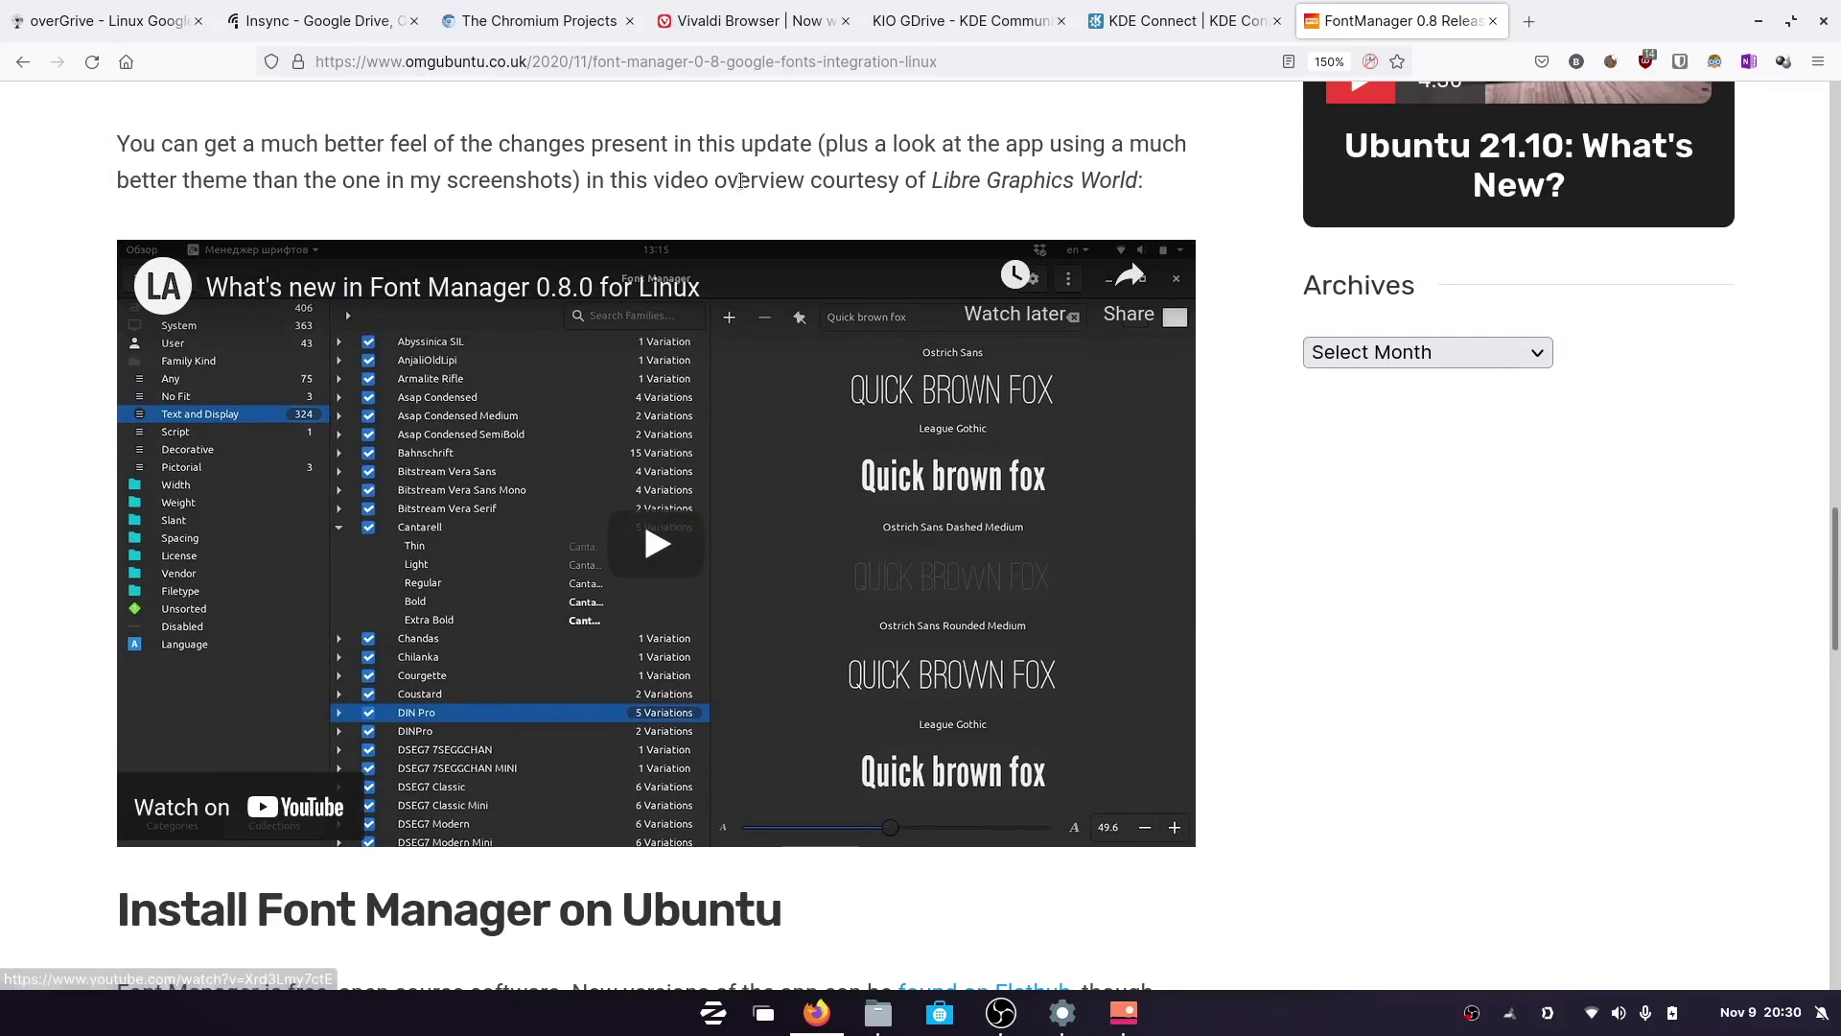
scroll(741, 189, "up", 2)
scroll(740, 188, "up", 5)
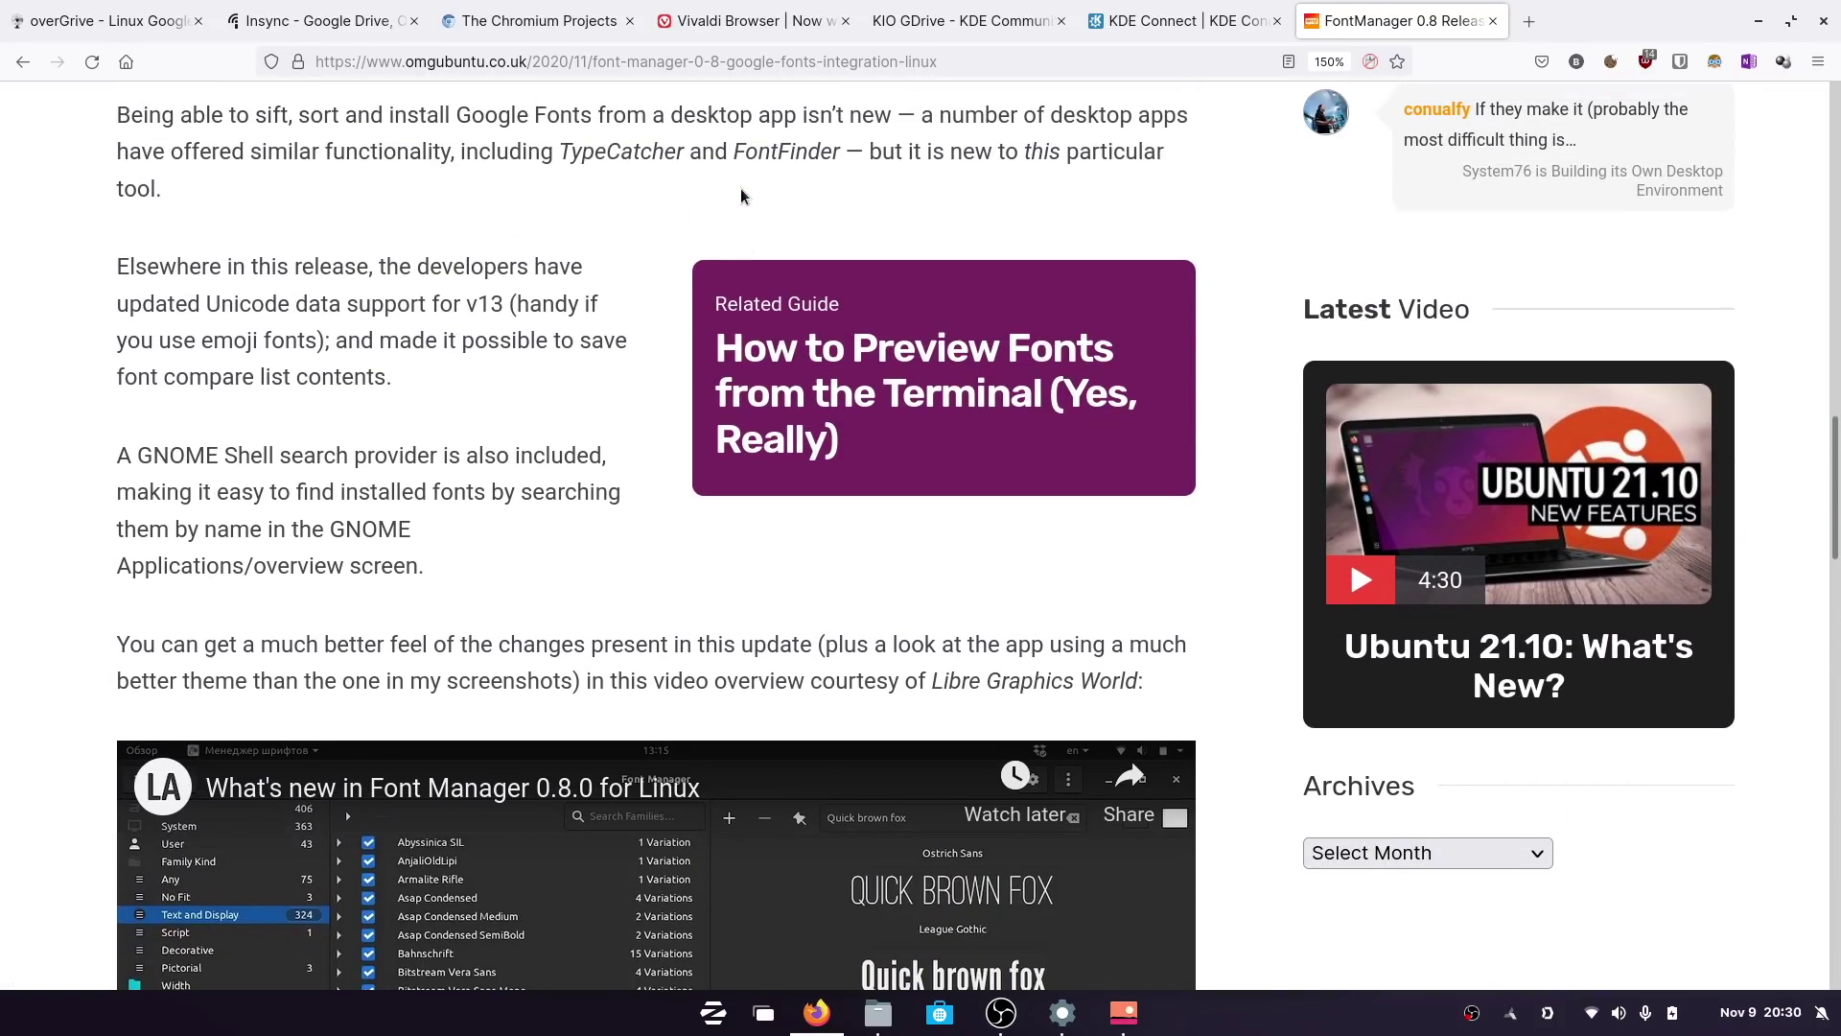
scroll(740, 188, "up", 6)
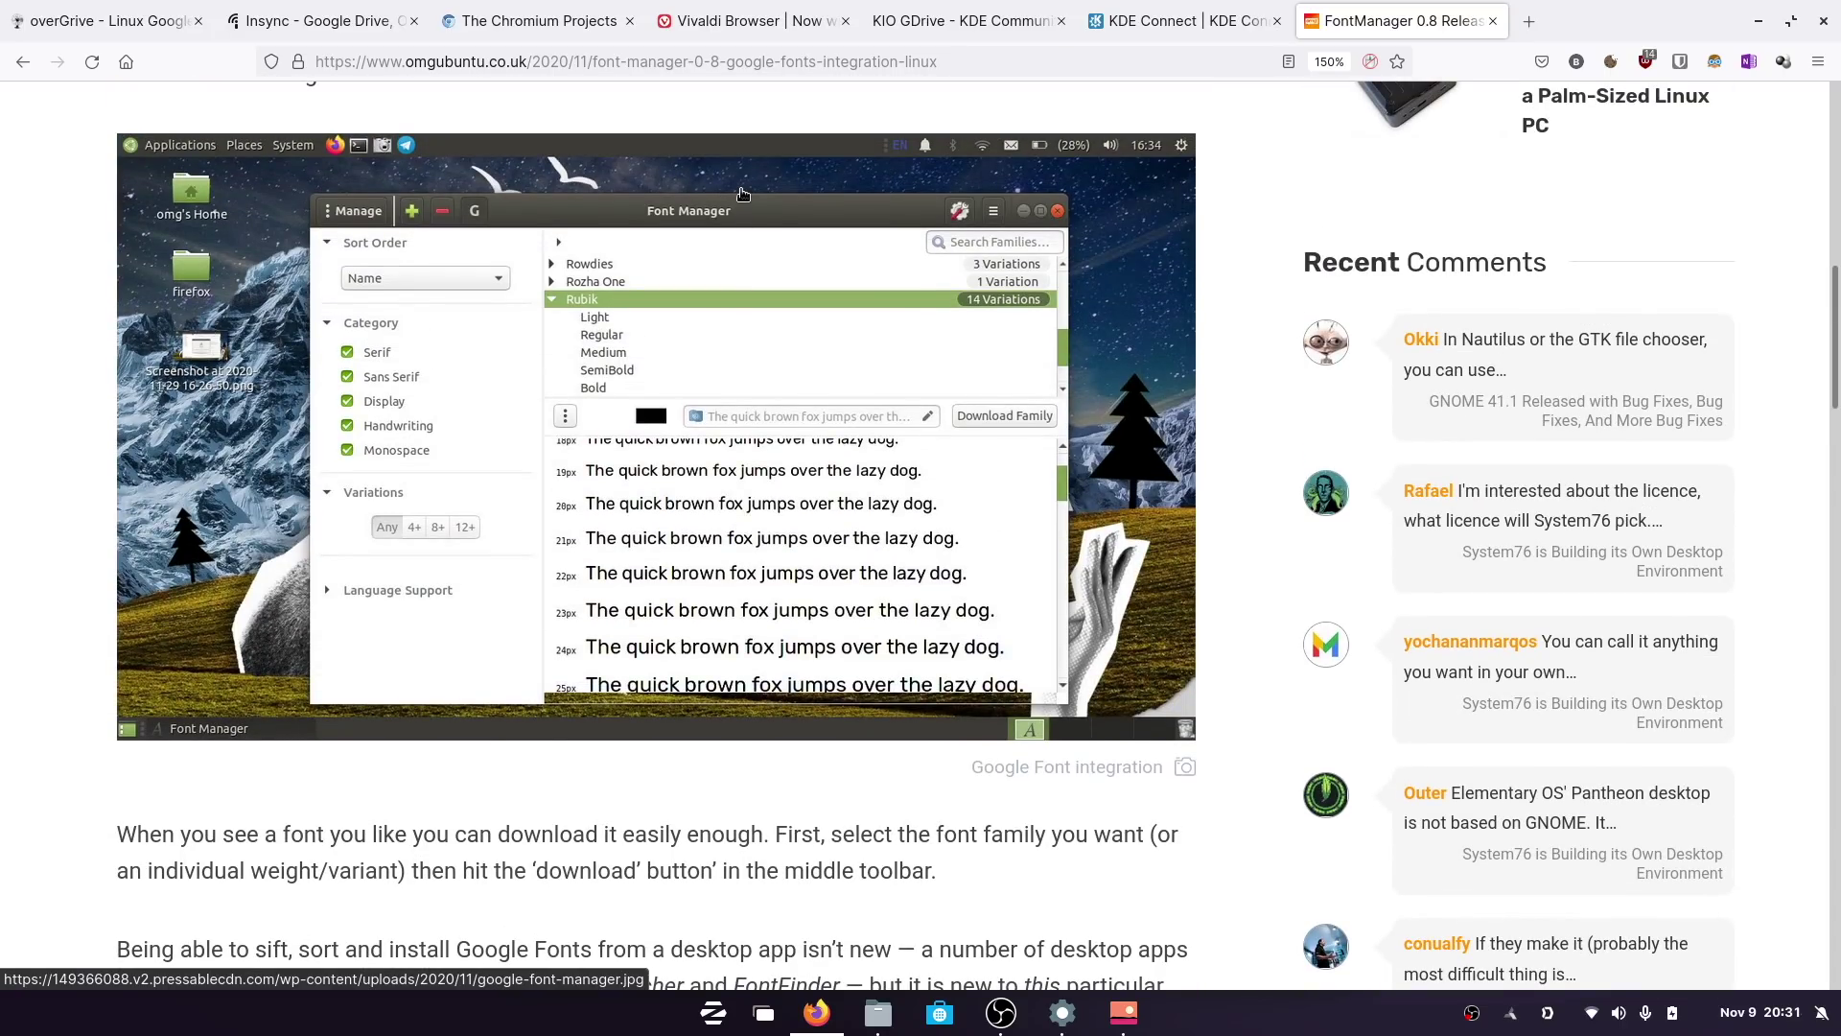
scroll(742, 194, "up", 6)
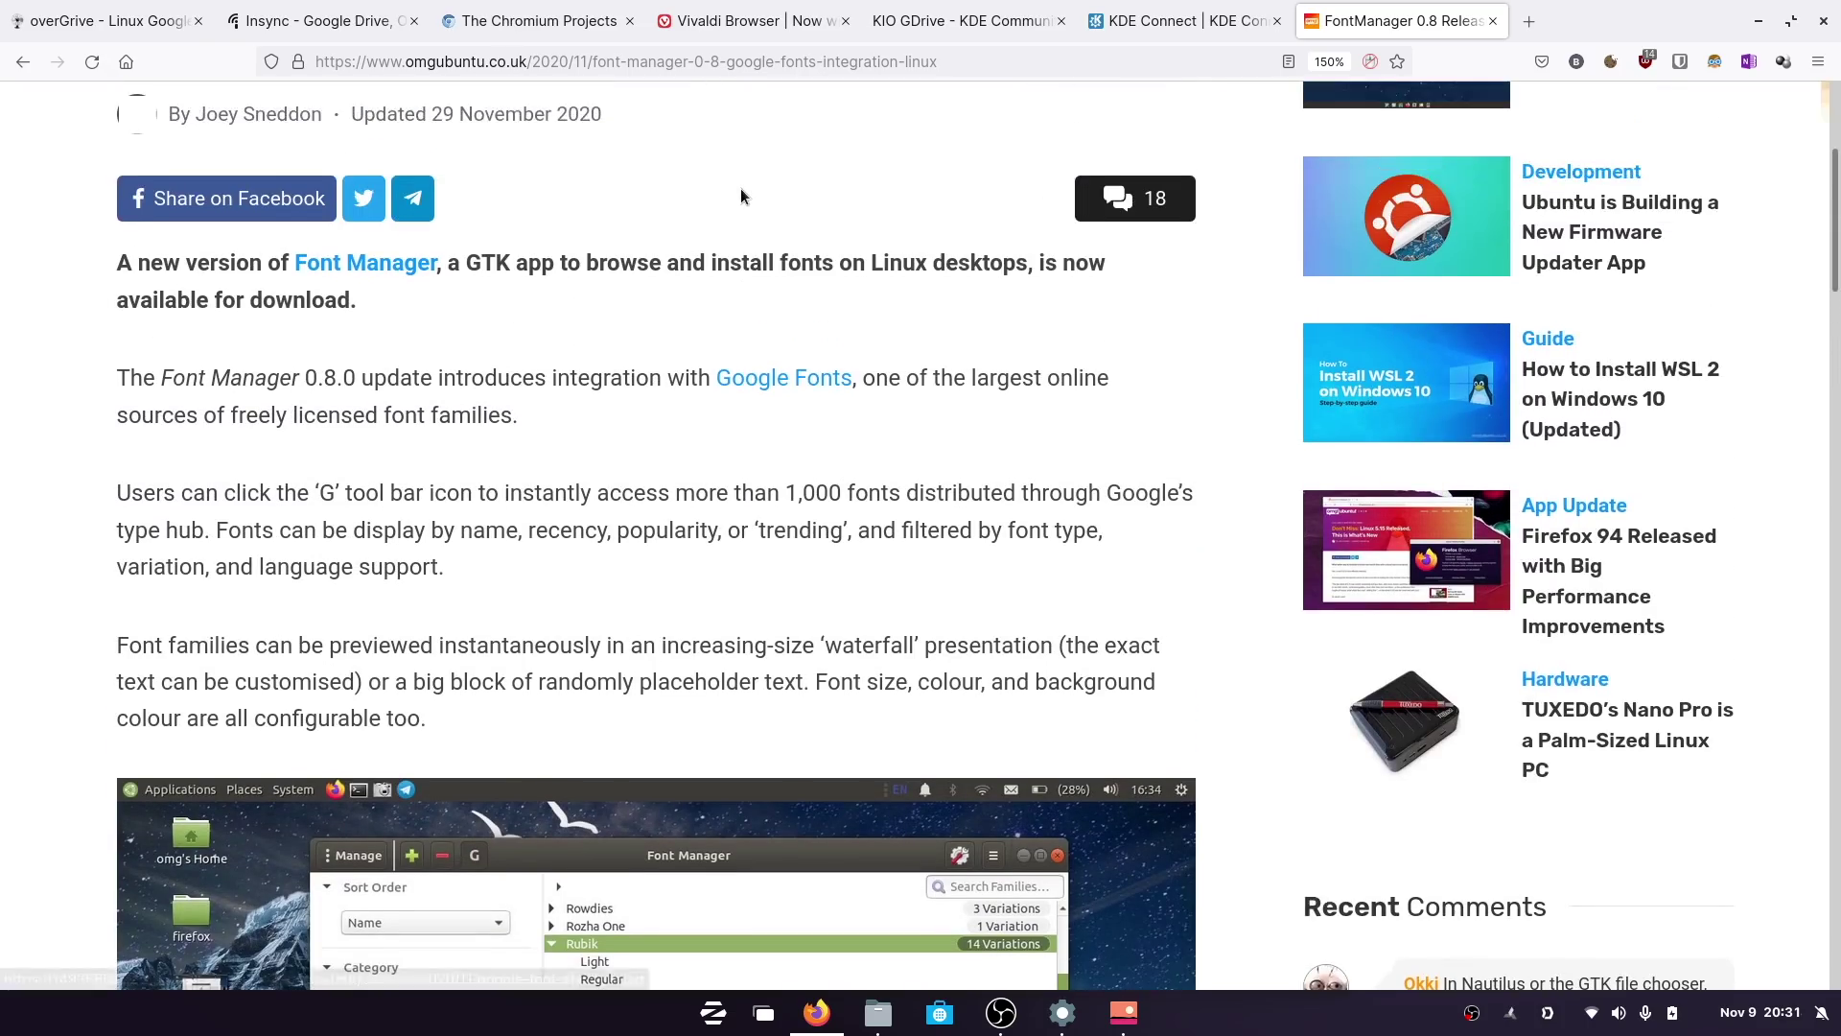
scroll(740, 195, "up", 3)
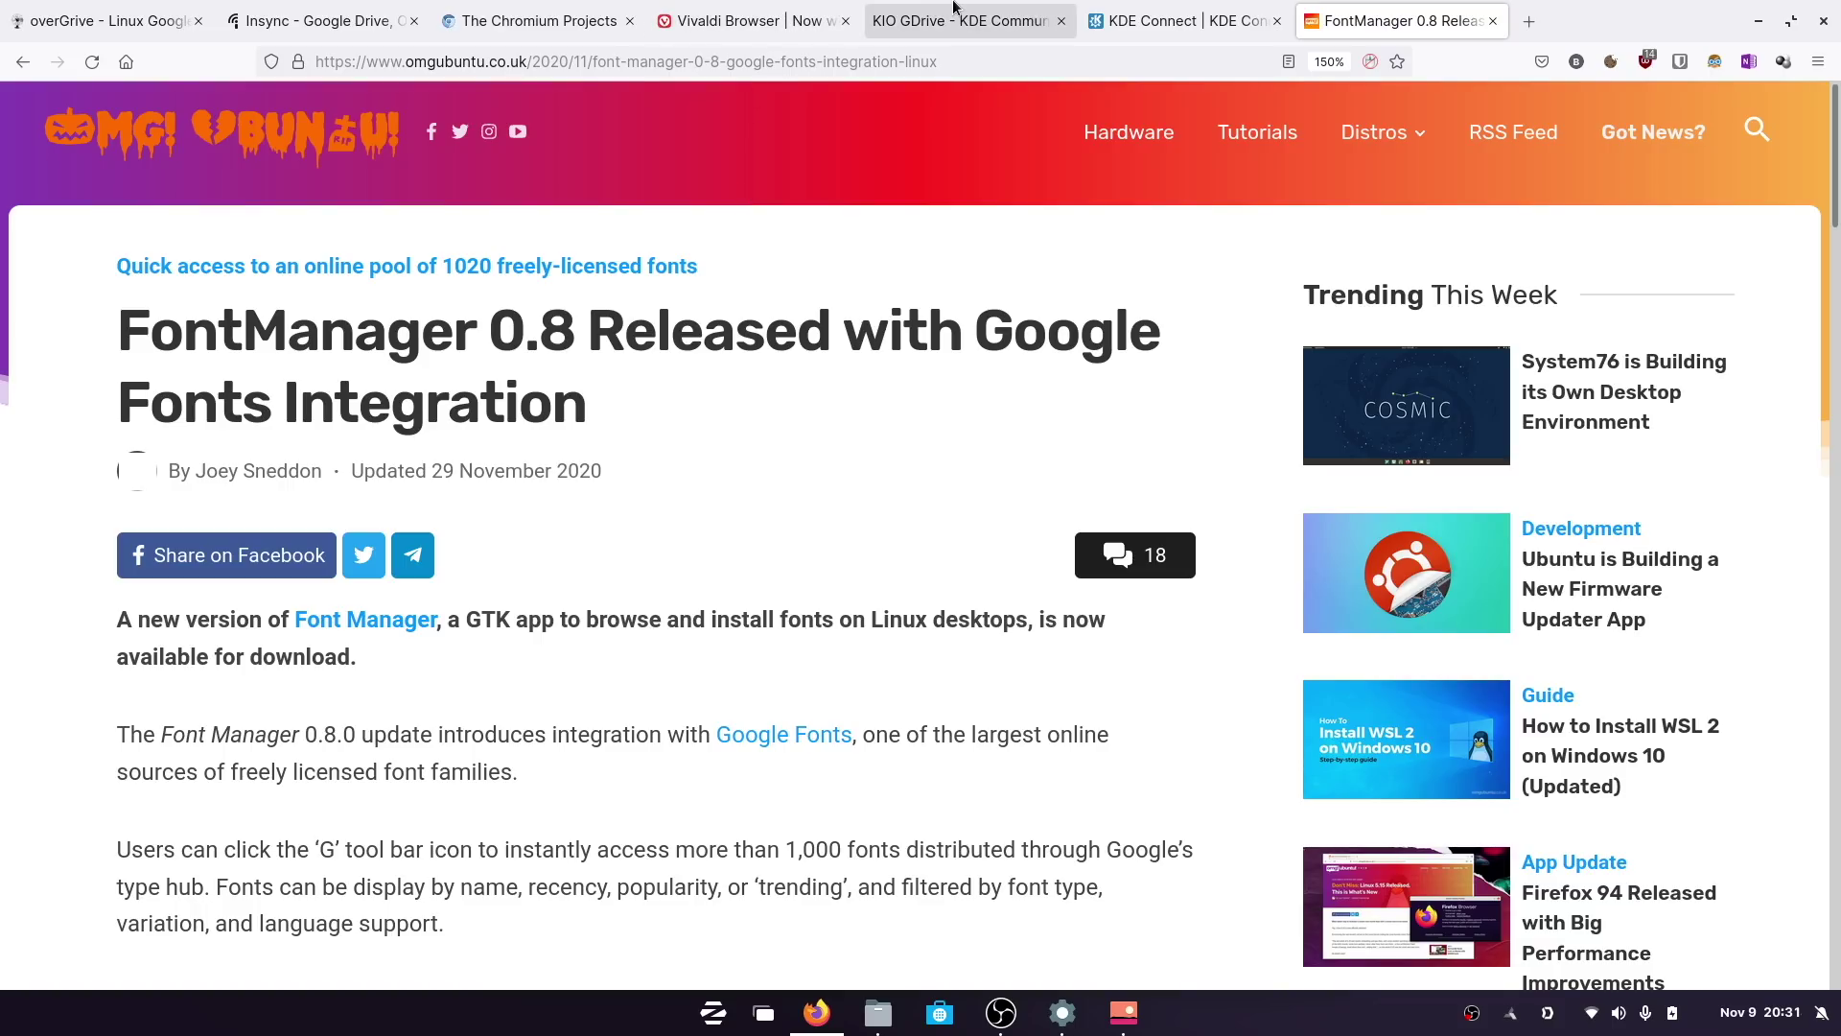
Scroll the kdeconnect.org homepage down to the footer and partway back up.
left_click(1129, 15)
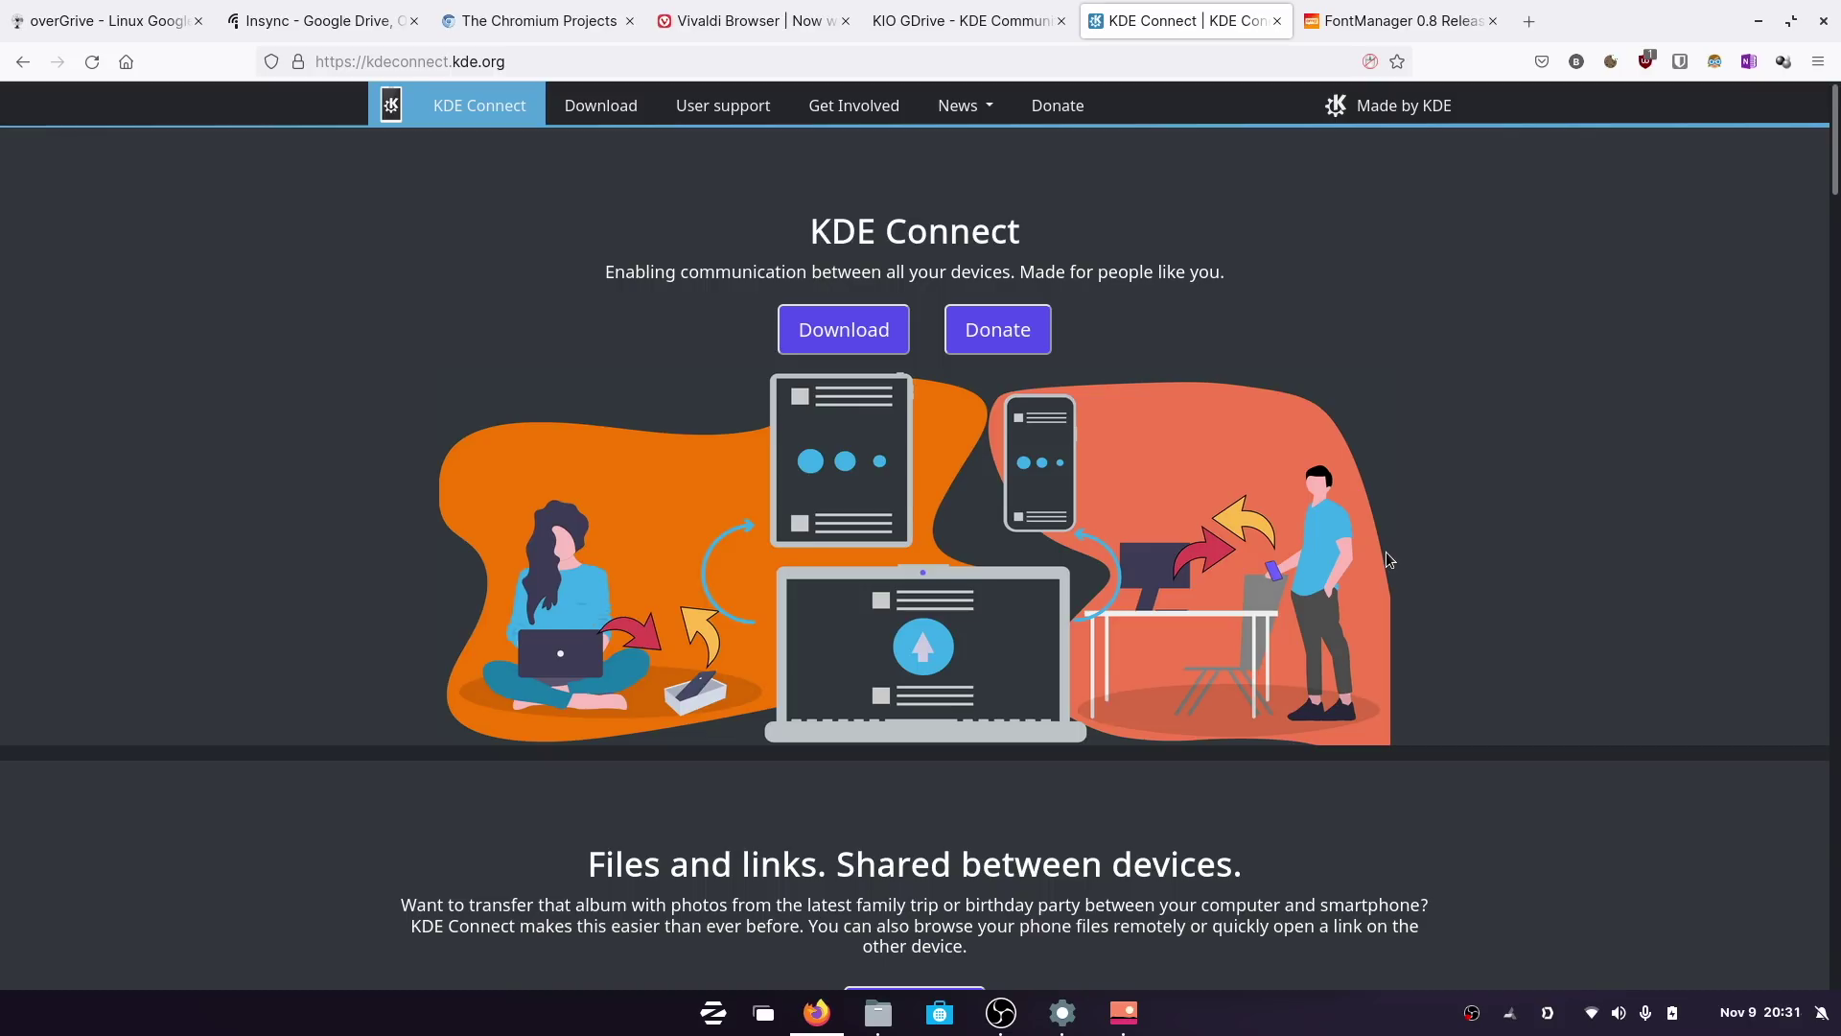
scroll(1395, 679, "down", 8)
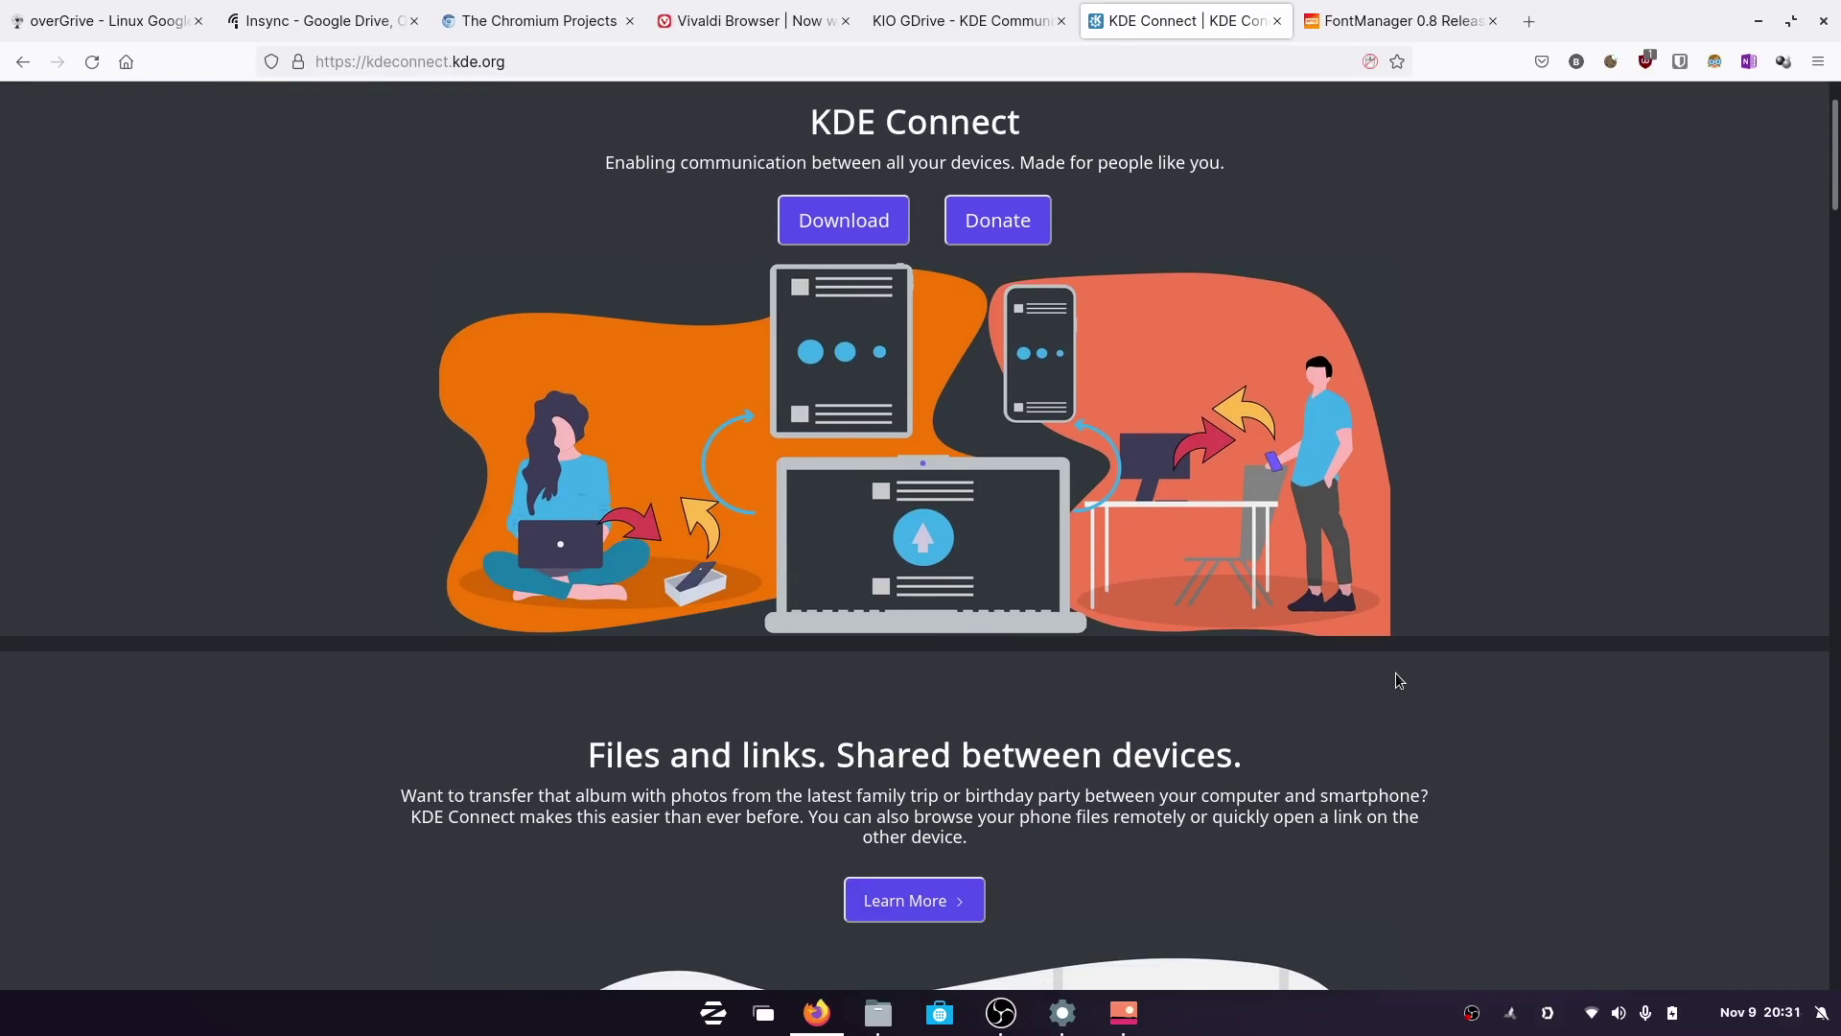
scroll(1397, 681, "down", 8)
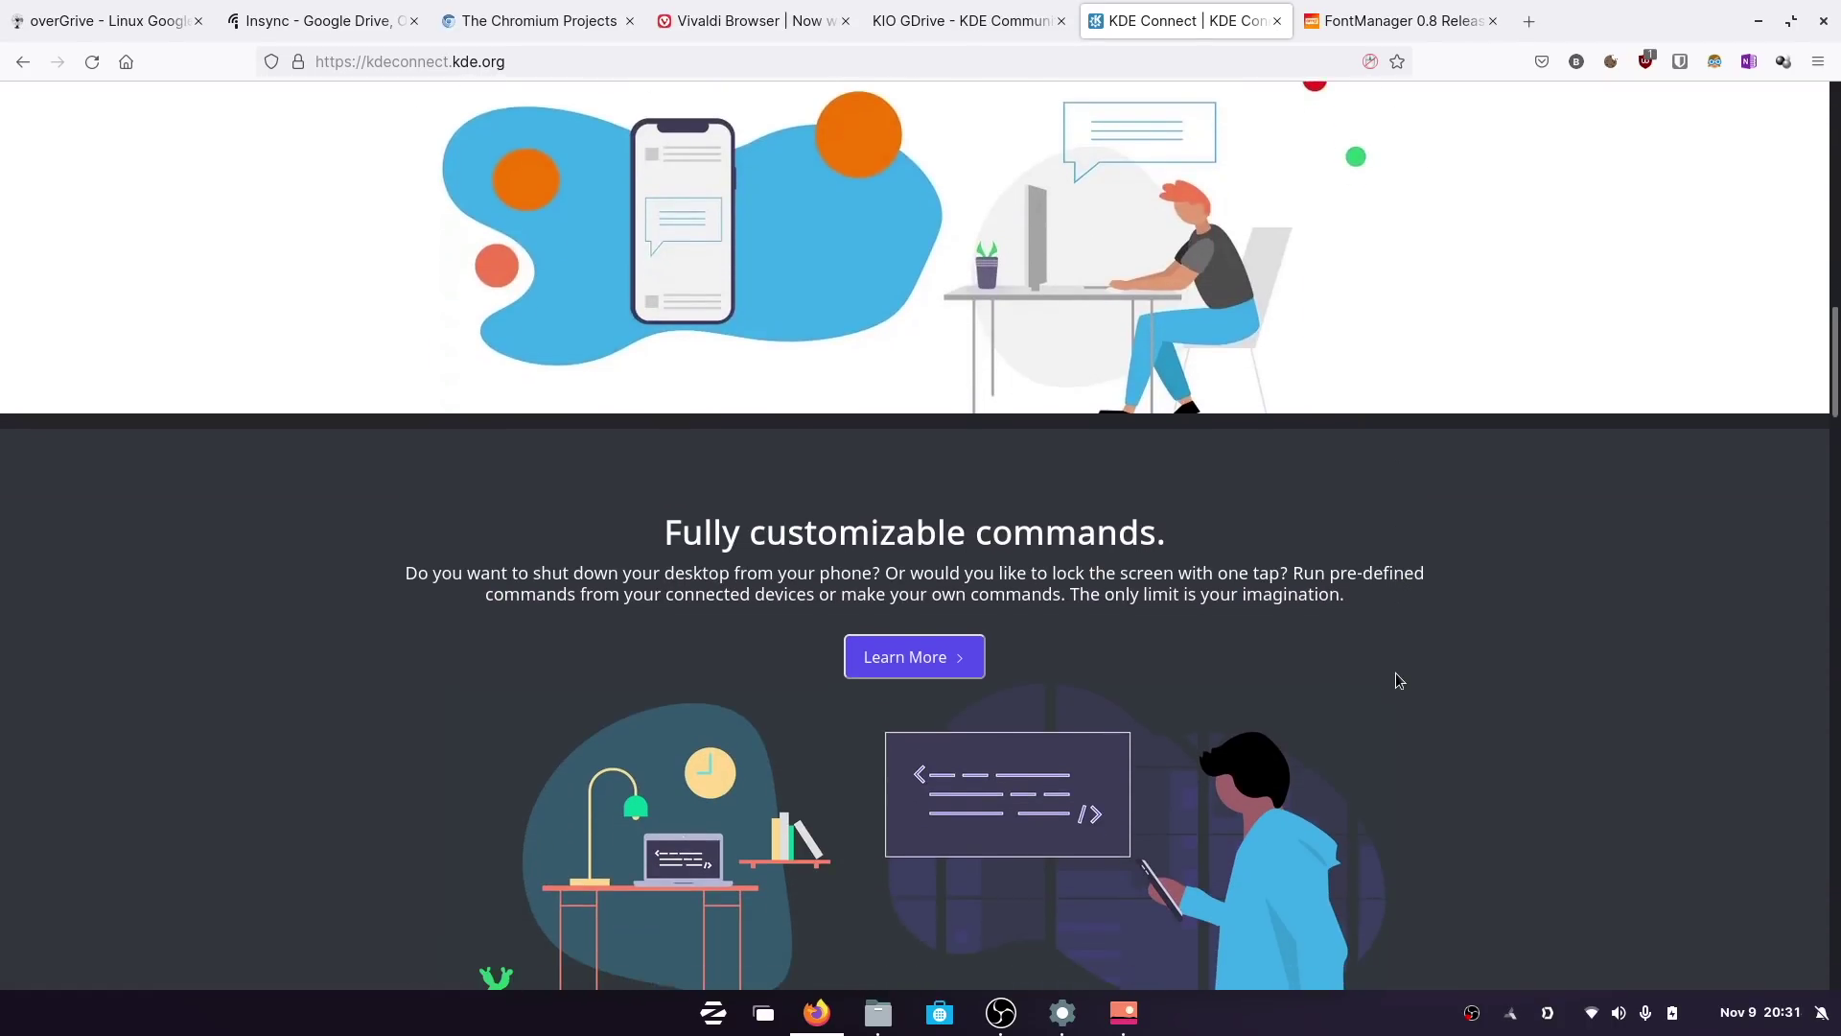
scroll(1396, 680, "down", 10)
scroll(1398, 680, "down", 12)
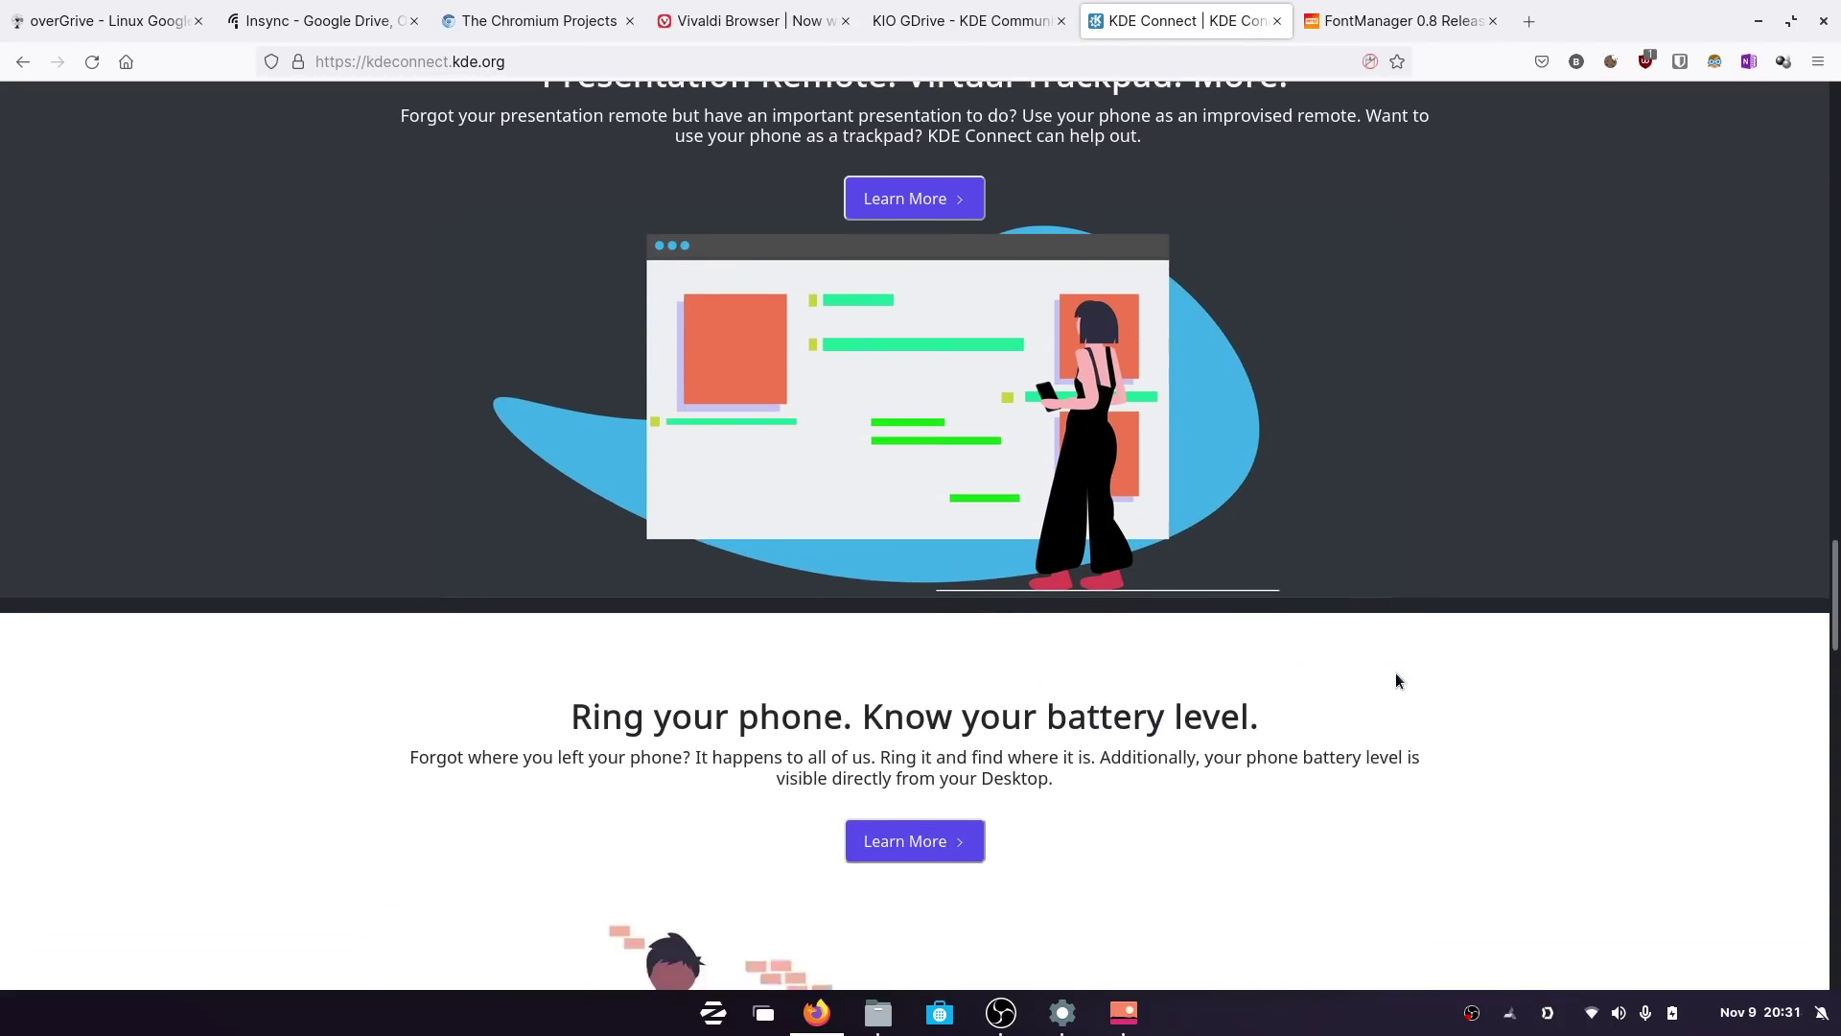
scroll(1399, 680, "down", 15)
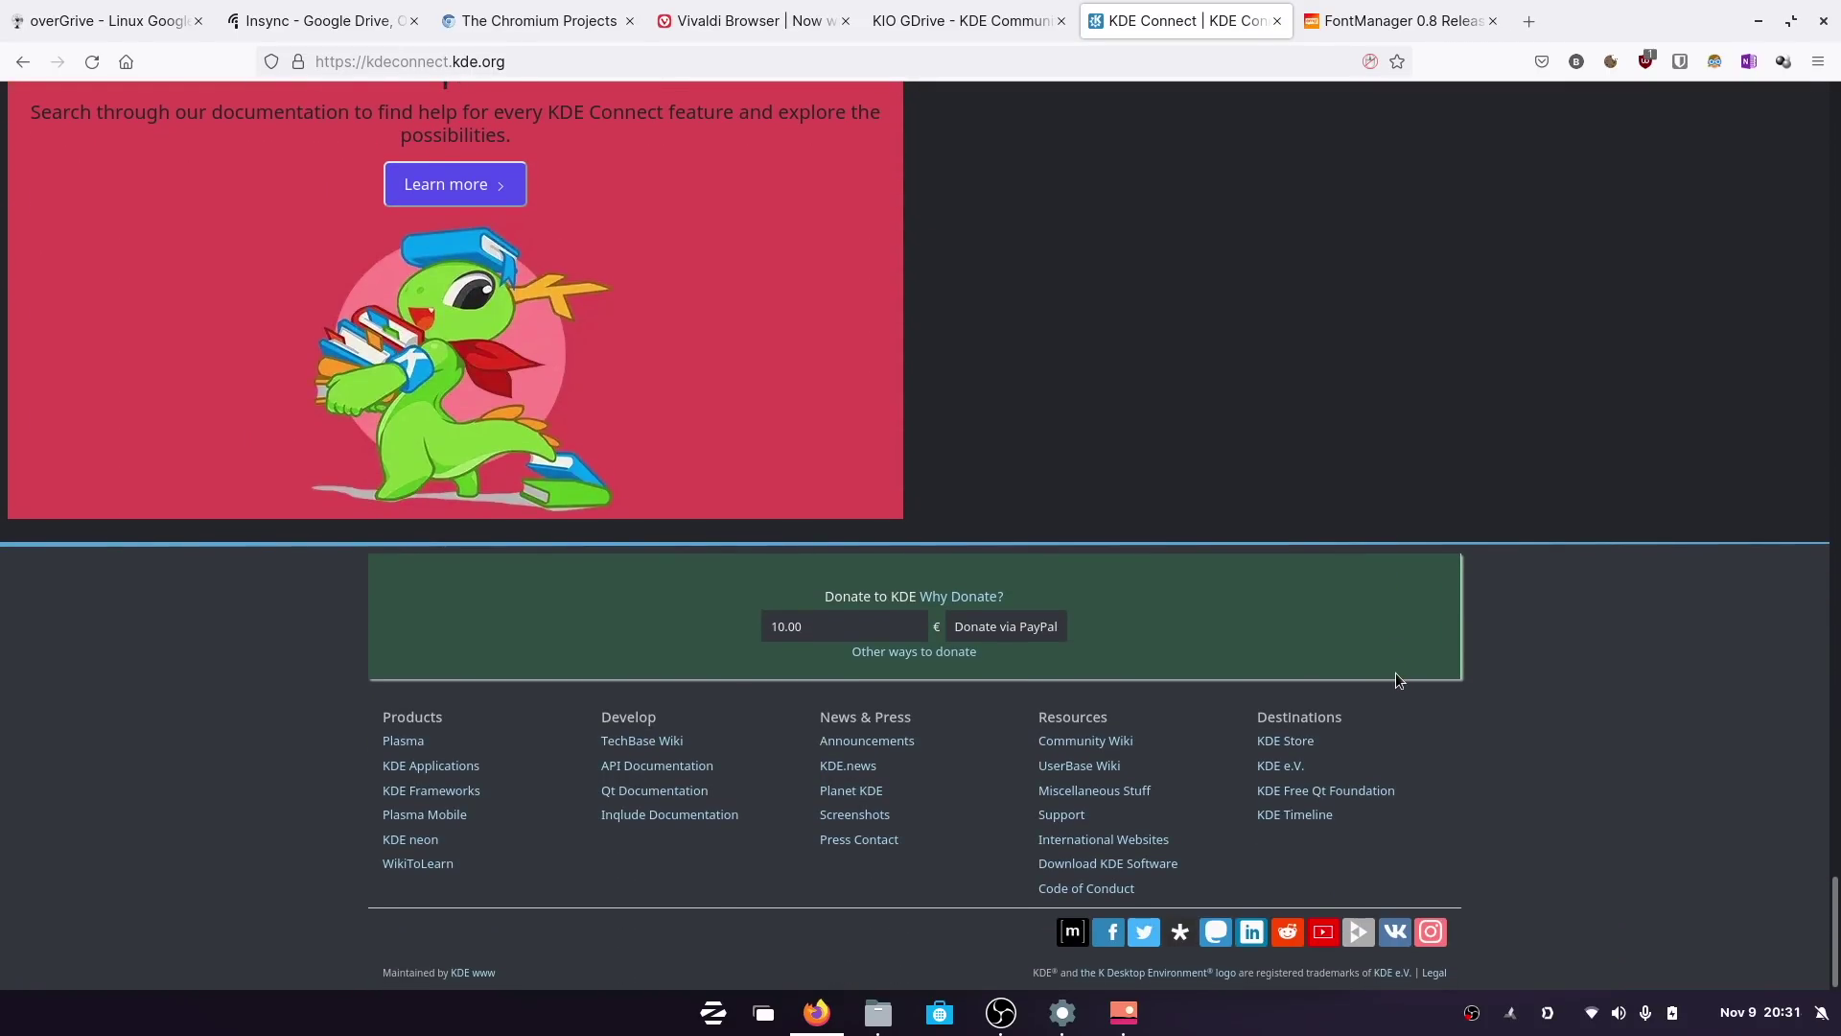
scroll(1396, 676, "up", 20)
scroll(1396, 680, "up", 15)
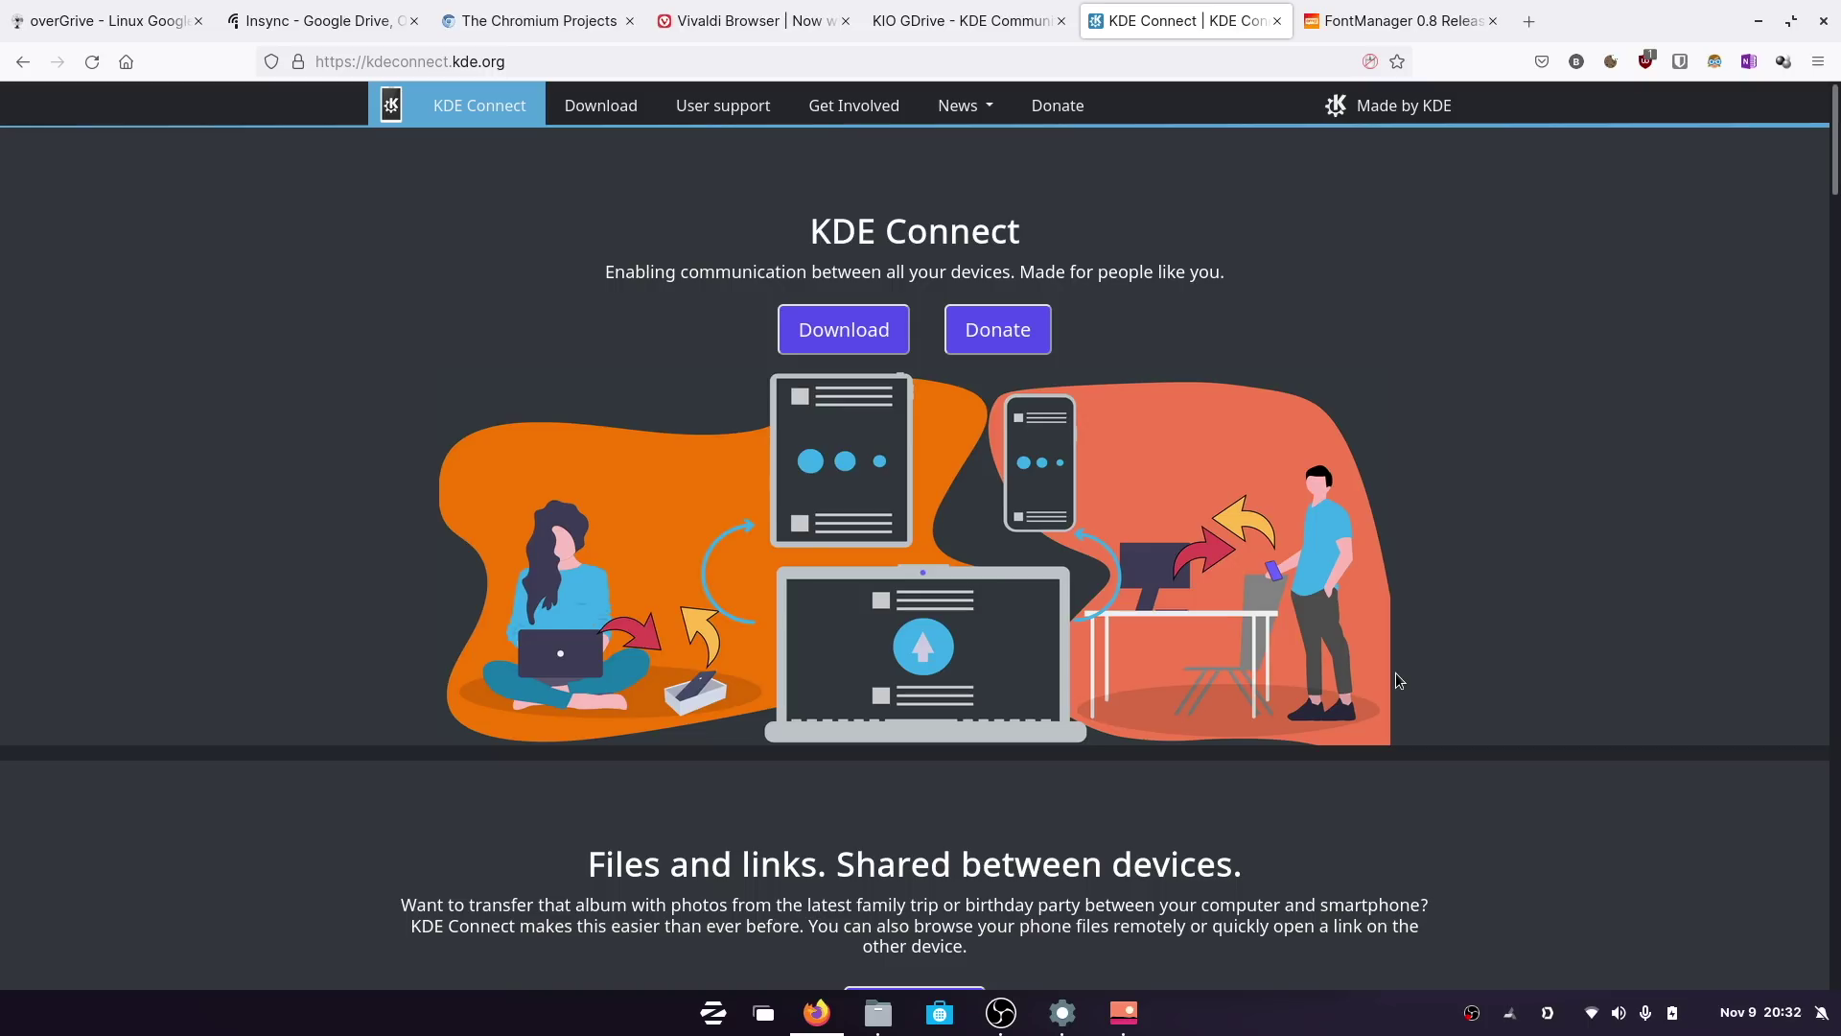
Minimize Firefox, cancel printing, and close the 2.png viewer, Google Drive files and Google Account dialog.
left_click(1760, 31)
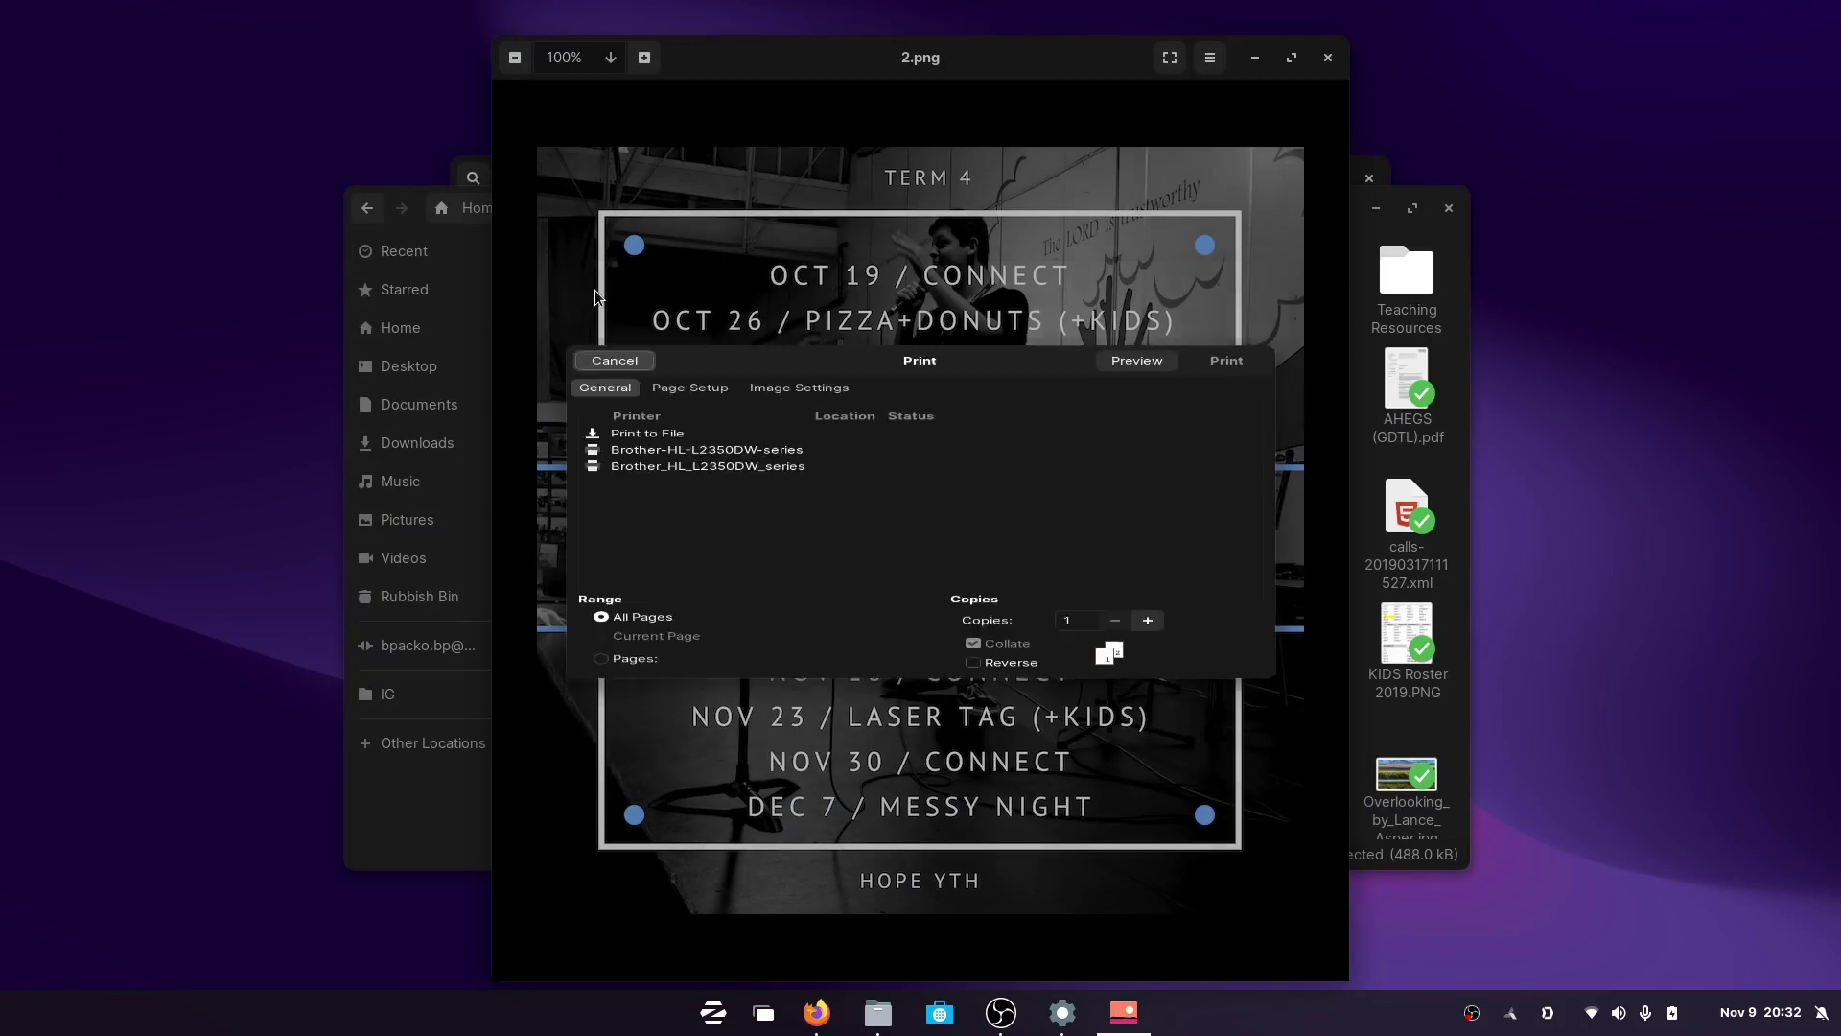
left_click(613, 289)
left_click(1327, 58)
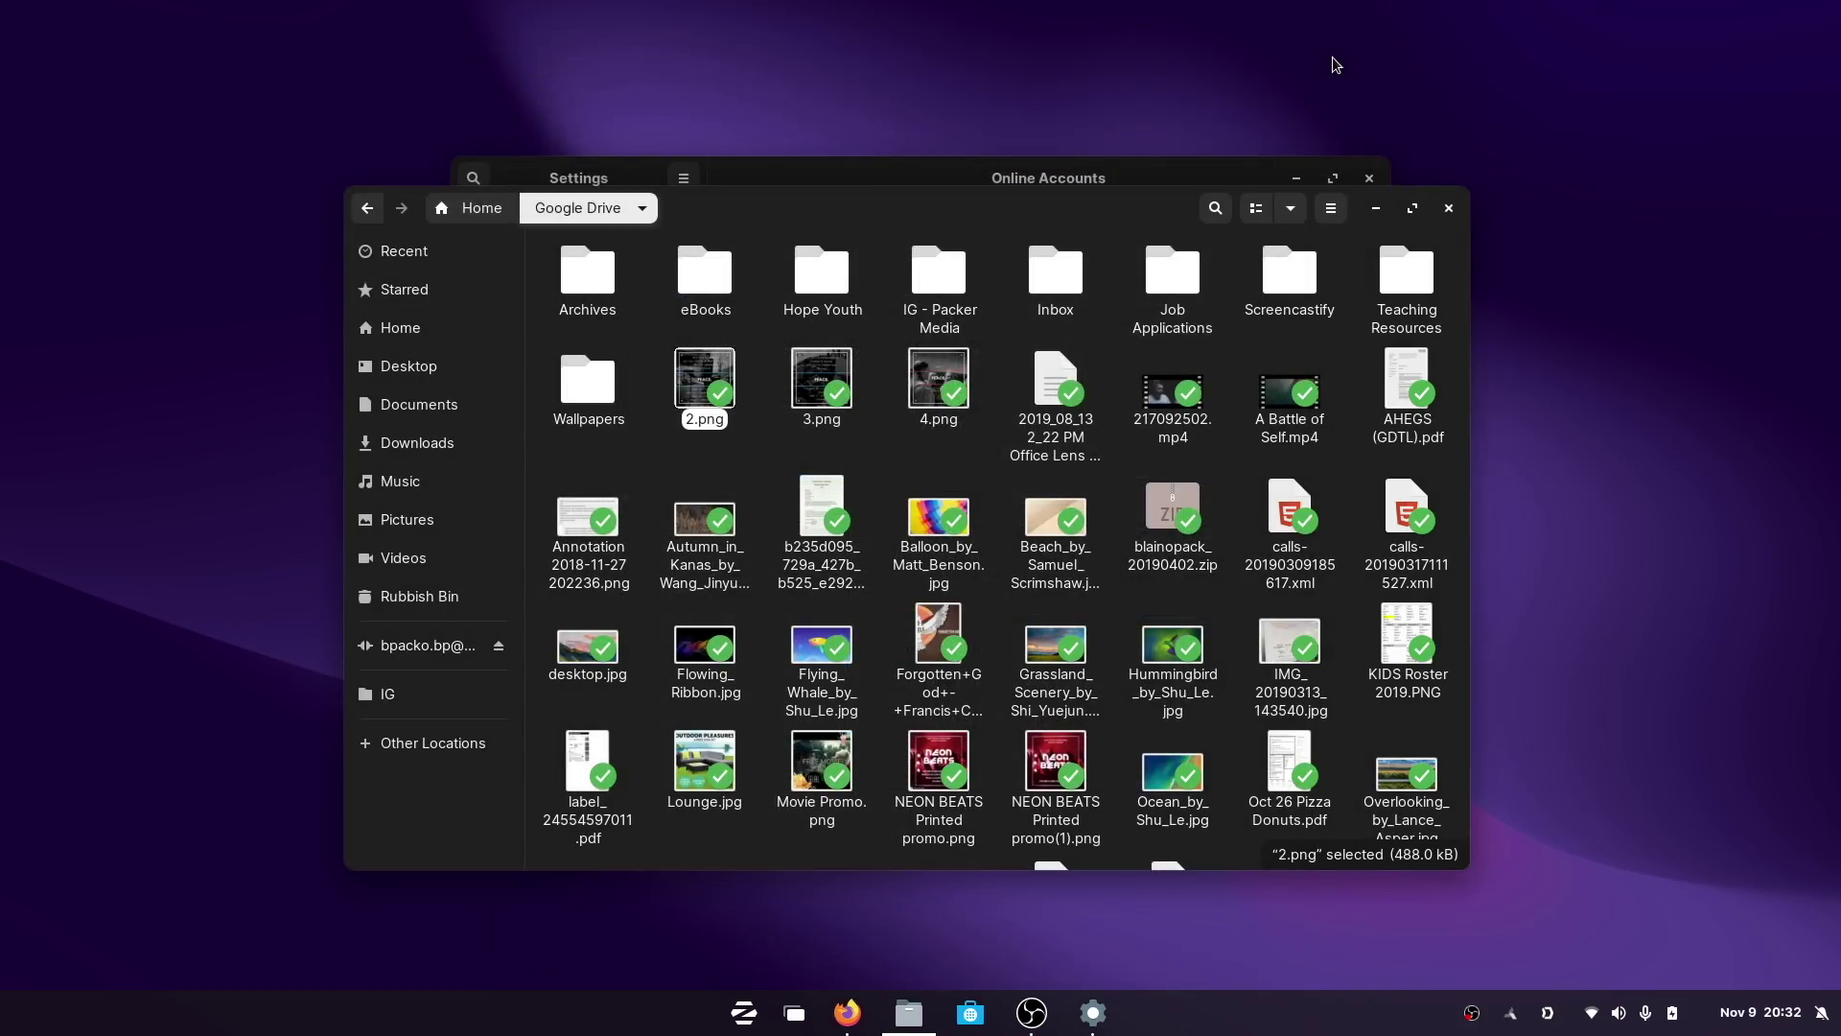
left_click(1449, 209)
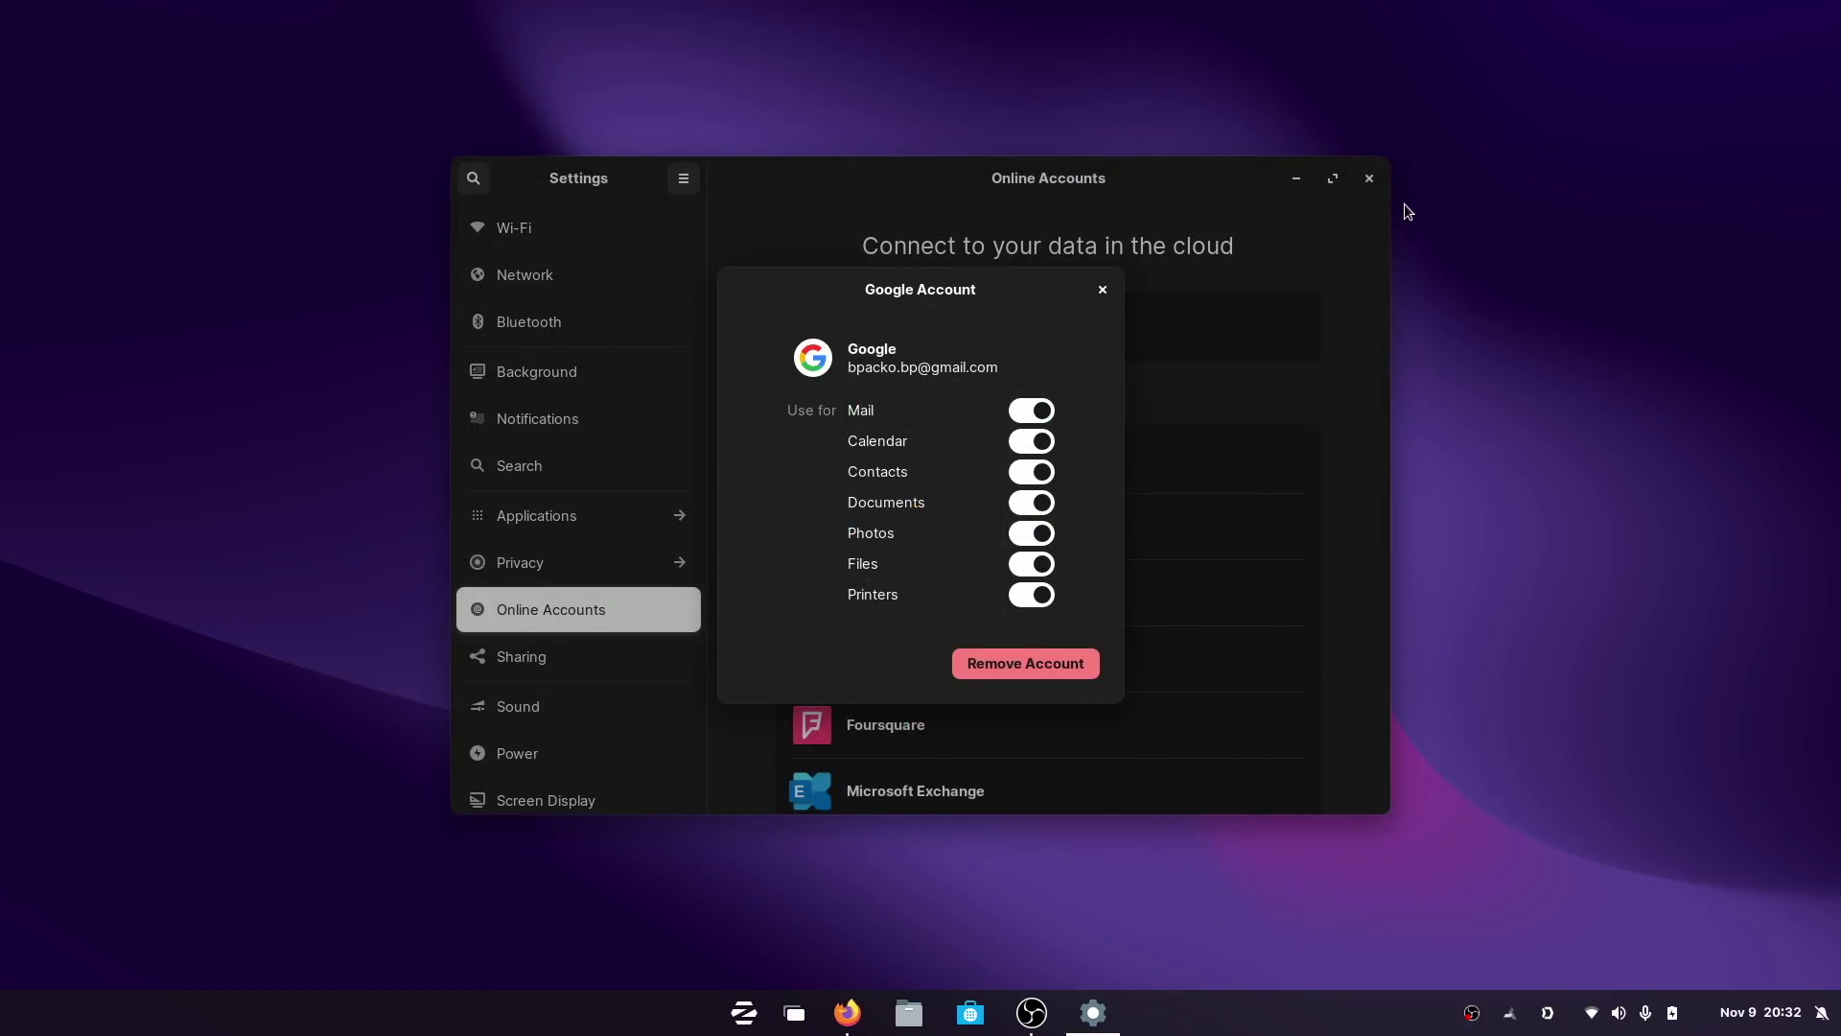
left_click(1102, 289)
scroll(1242, 471, "down", 2)
scroll(1242, 472, "up", 2)
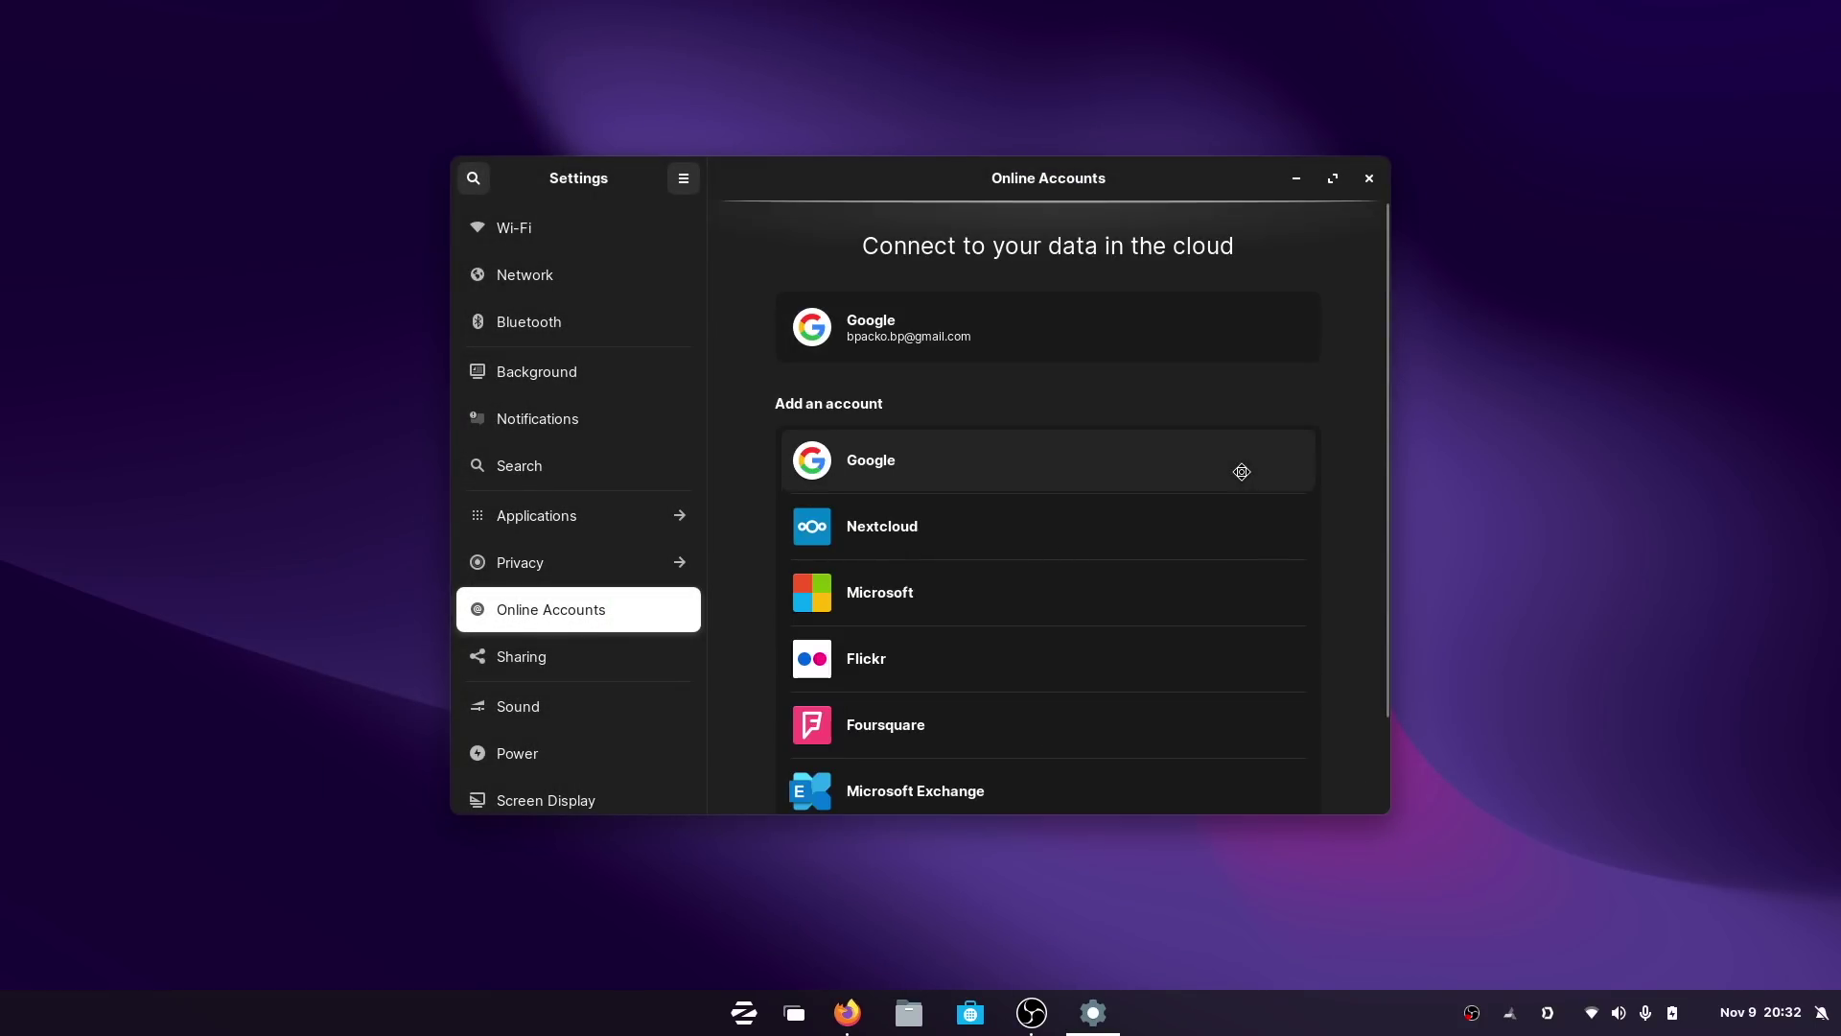